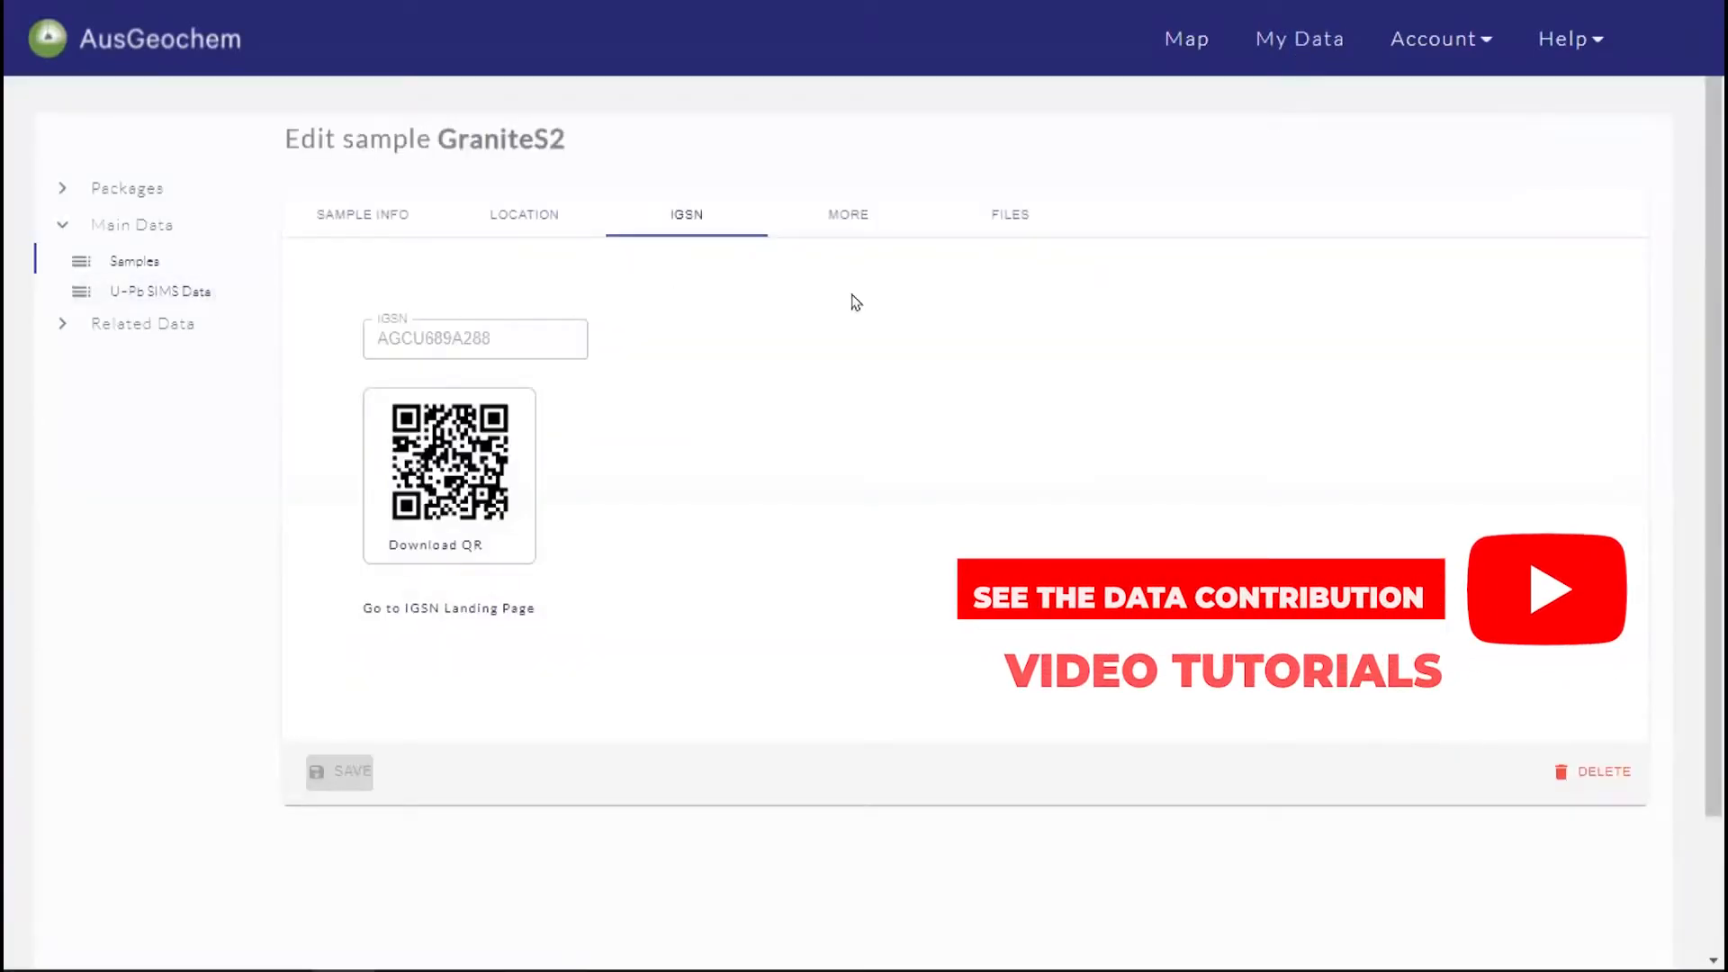
Step: Open the U-Pb SIMS data list in AusGeochem, and switch to Squid3 to choose the AGN-AusGeochem-export report template for unknowns
left_click(132, 304)
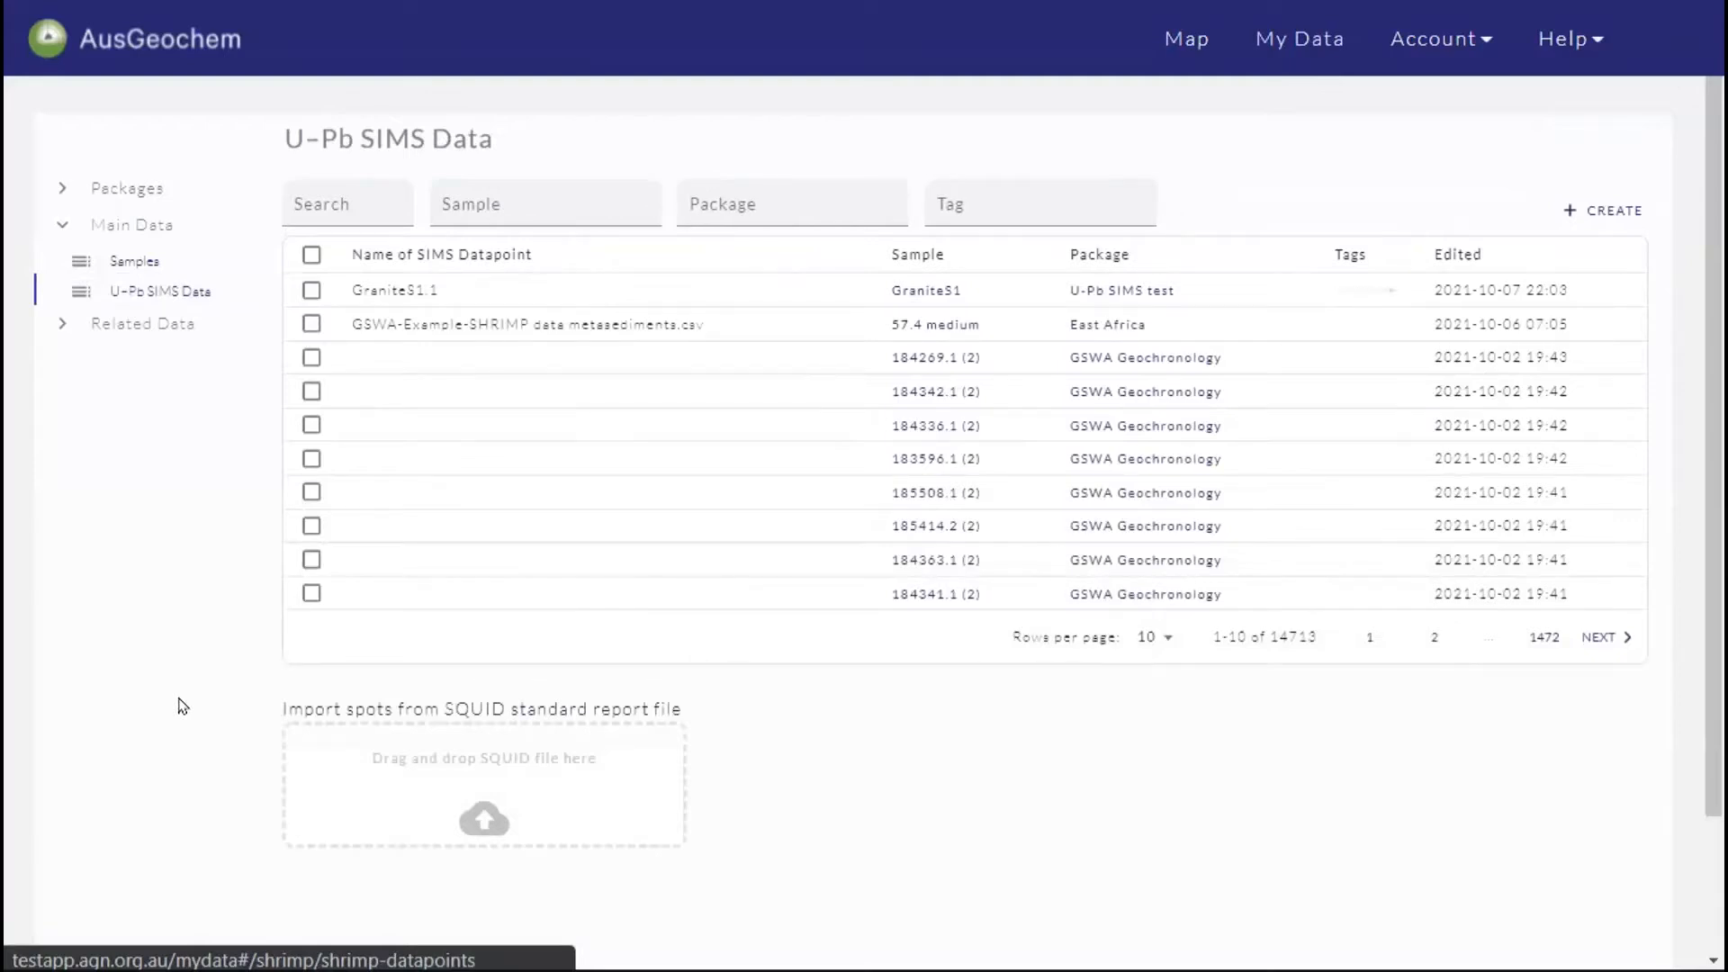
key("alt+Tab")
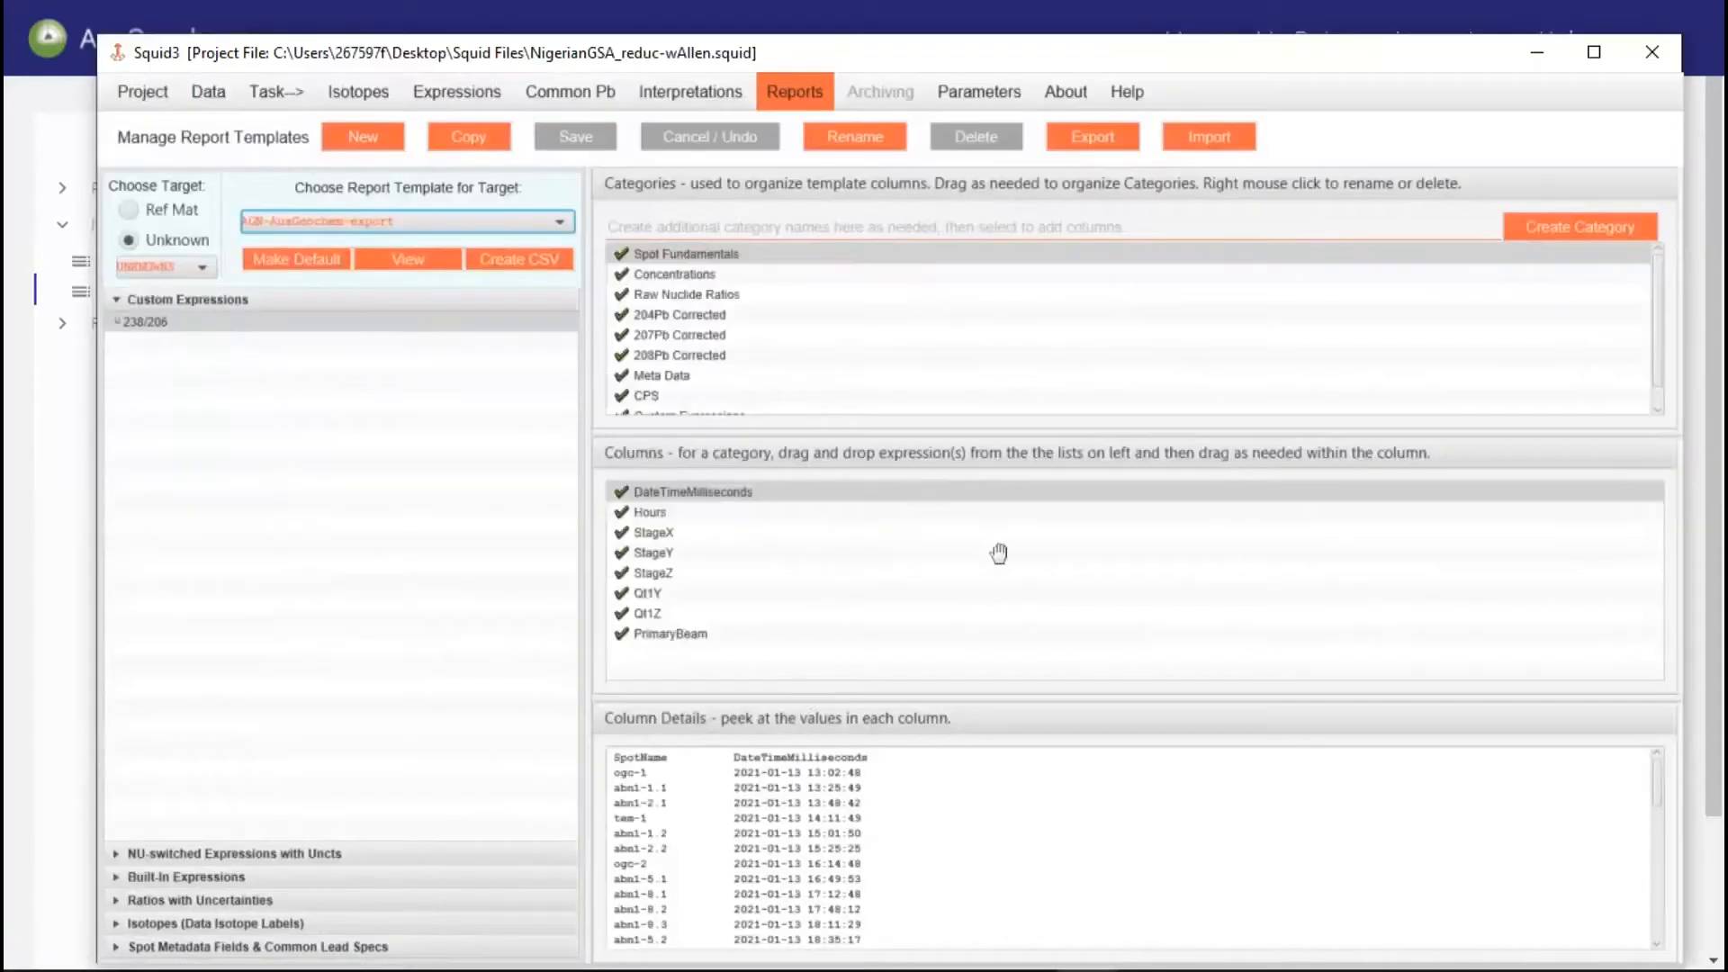
left_click(534, 230)
left_click(405, 243)
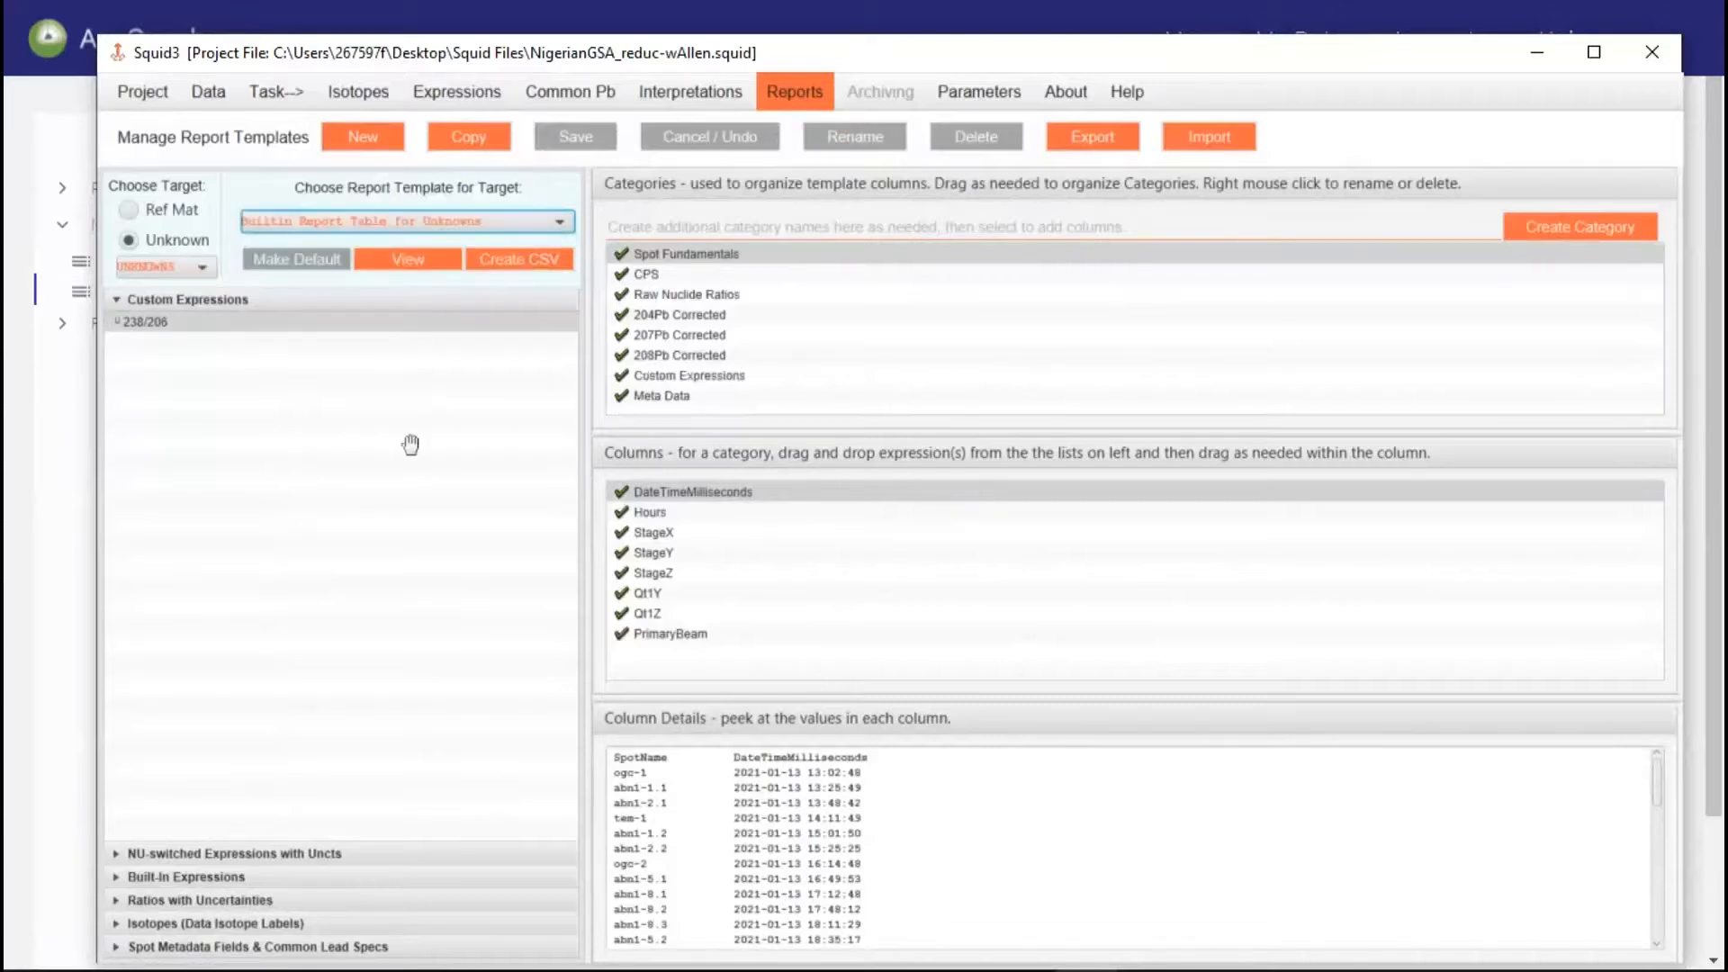
left_click(537, 225)
left_click(463, 243)
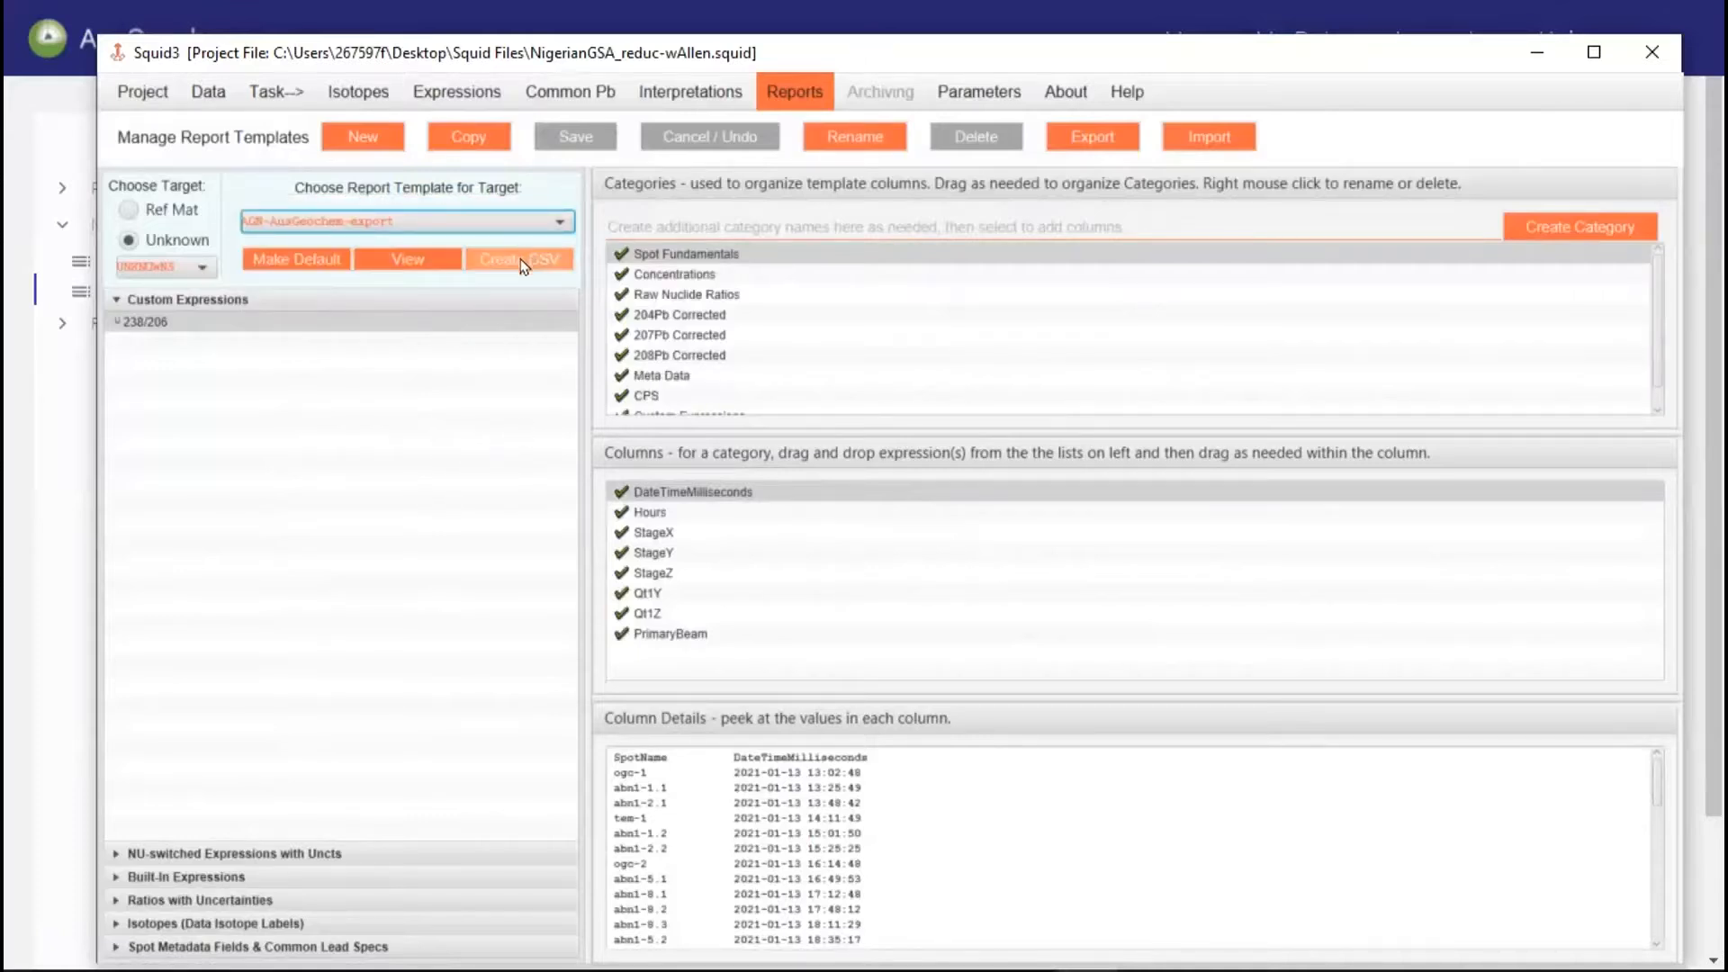
Step: Check the template's Spot Fundamentals, Concentrations and Meta Data columns and create the CSV report from it
left_click(700, 258)
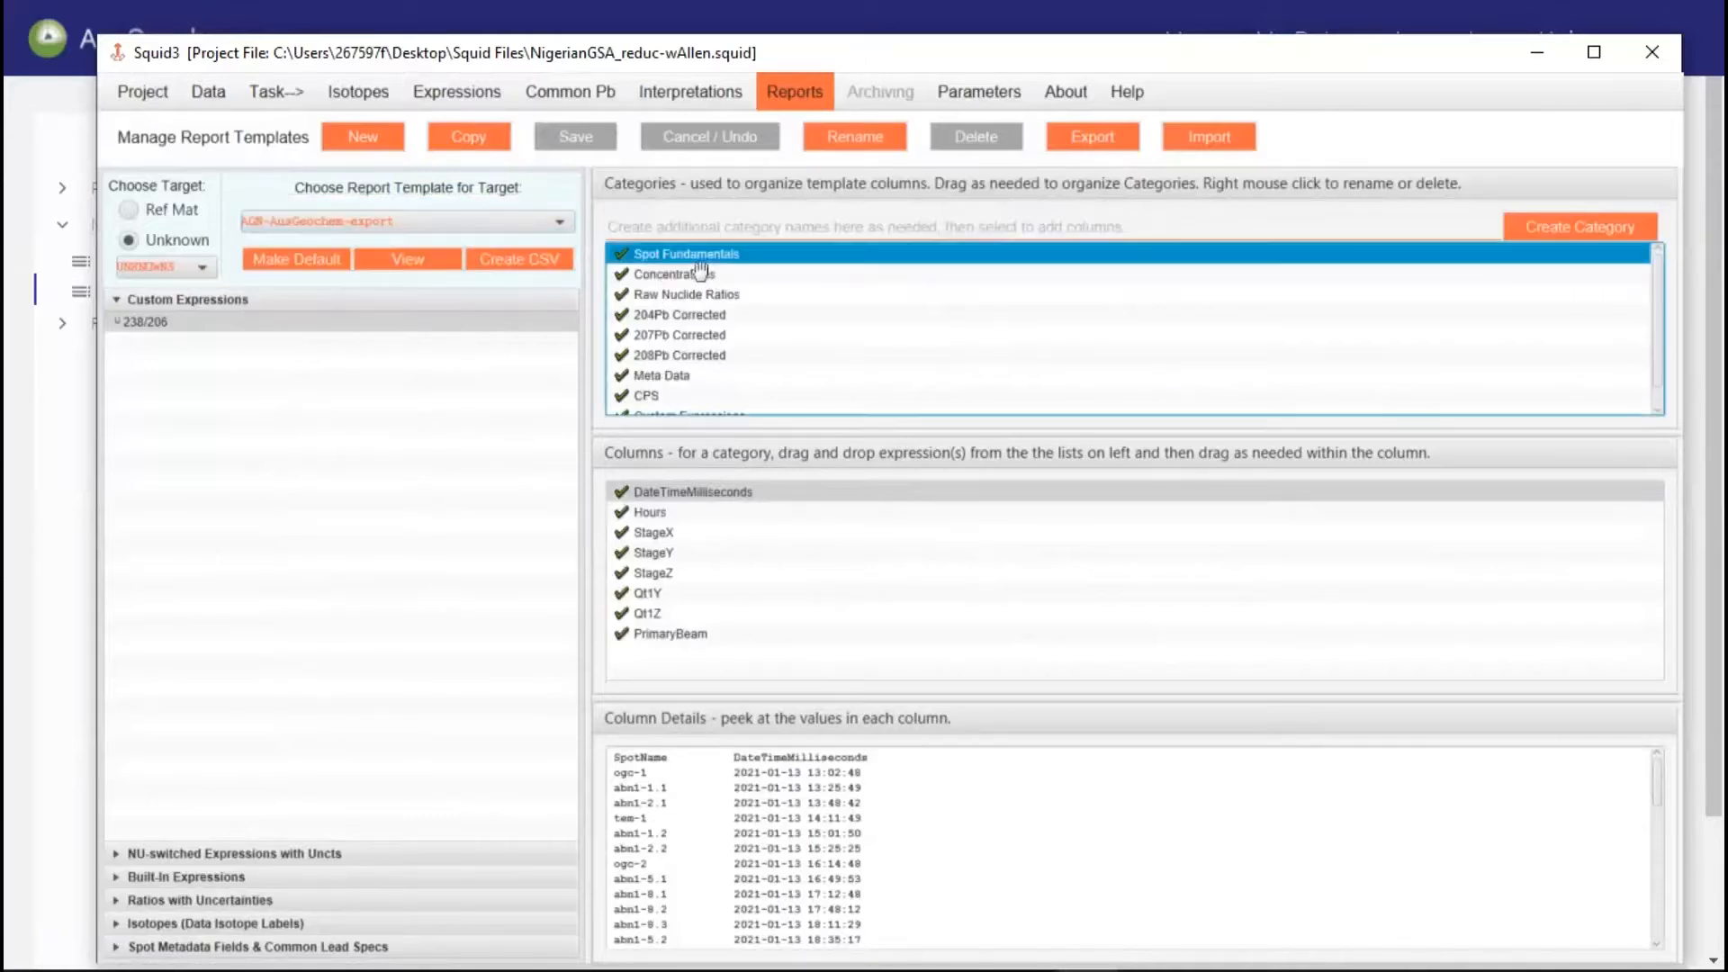
left_click(696, 273)
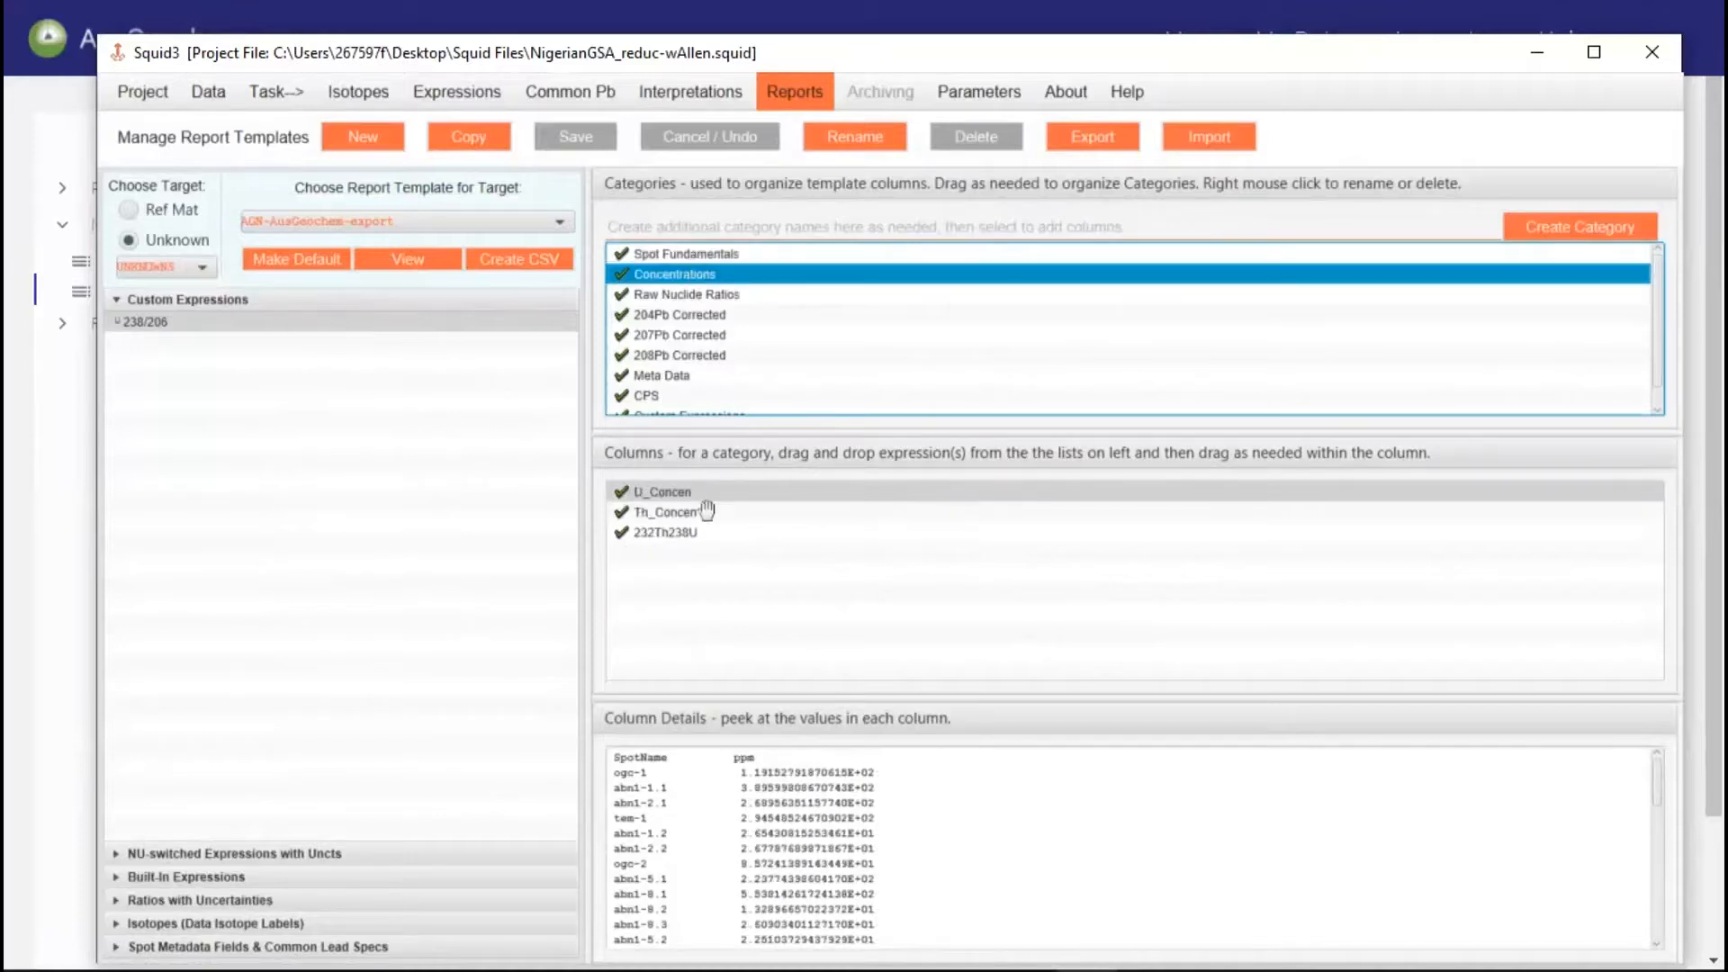
left_click(673, 377)
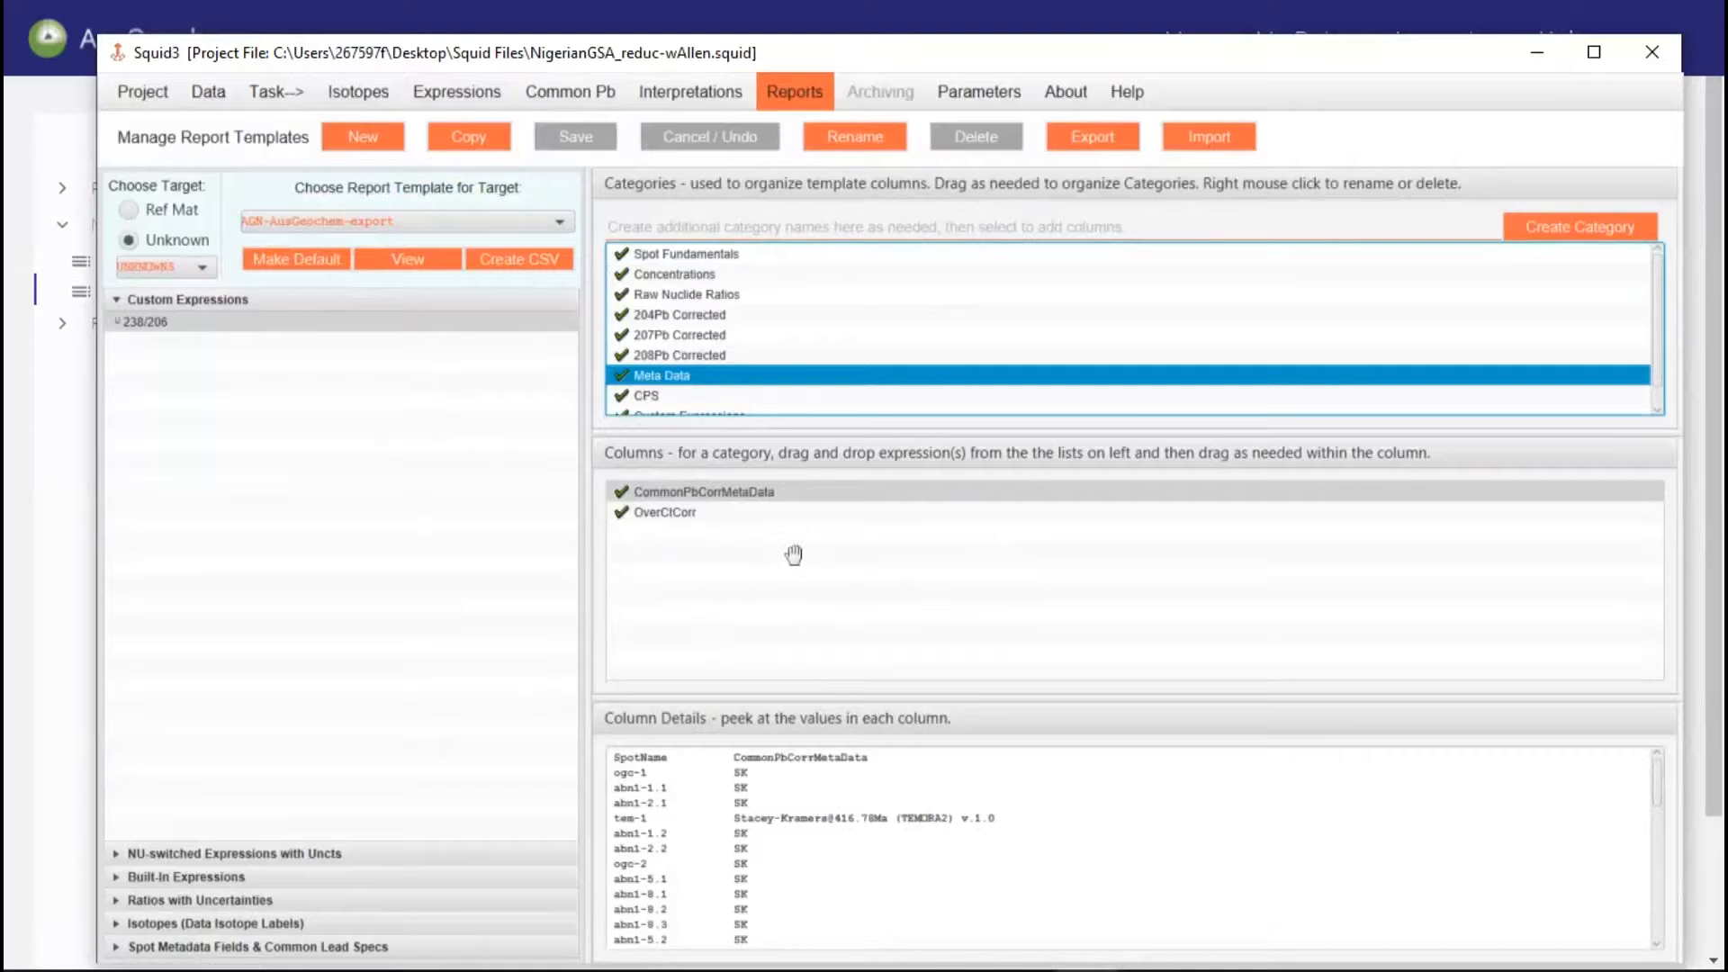
left_click(528, 261)
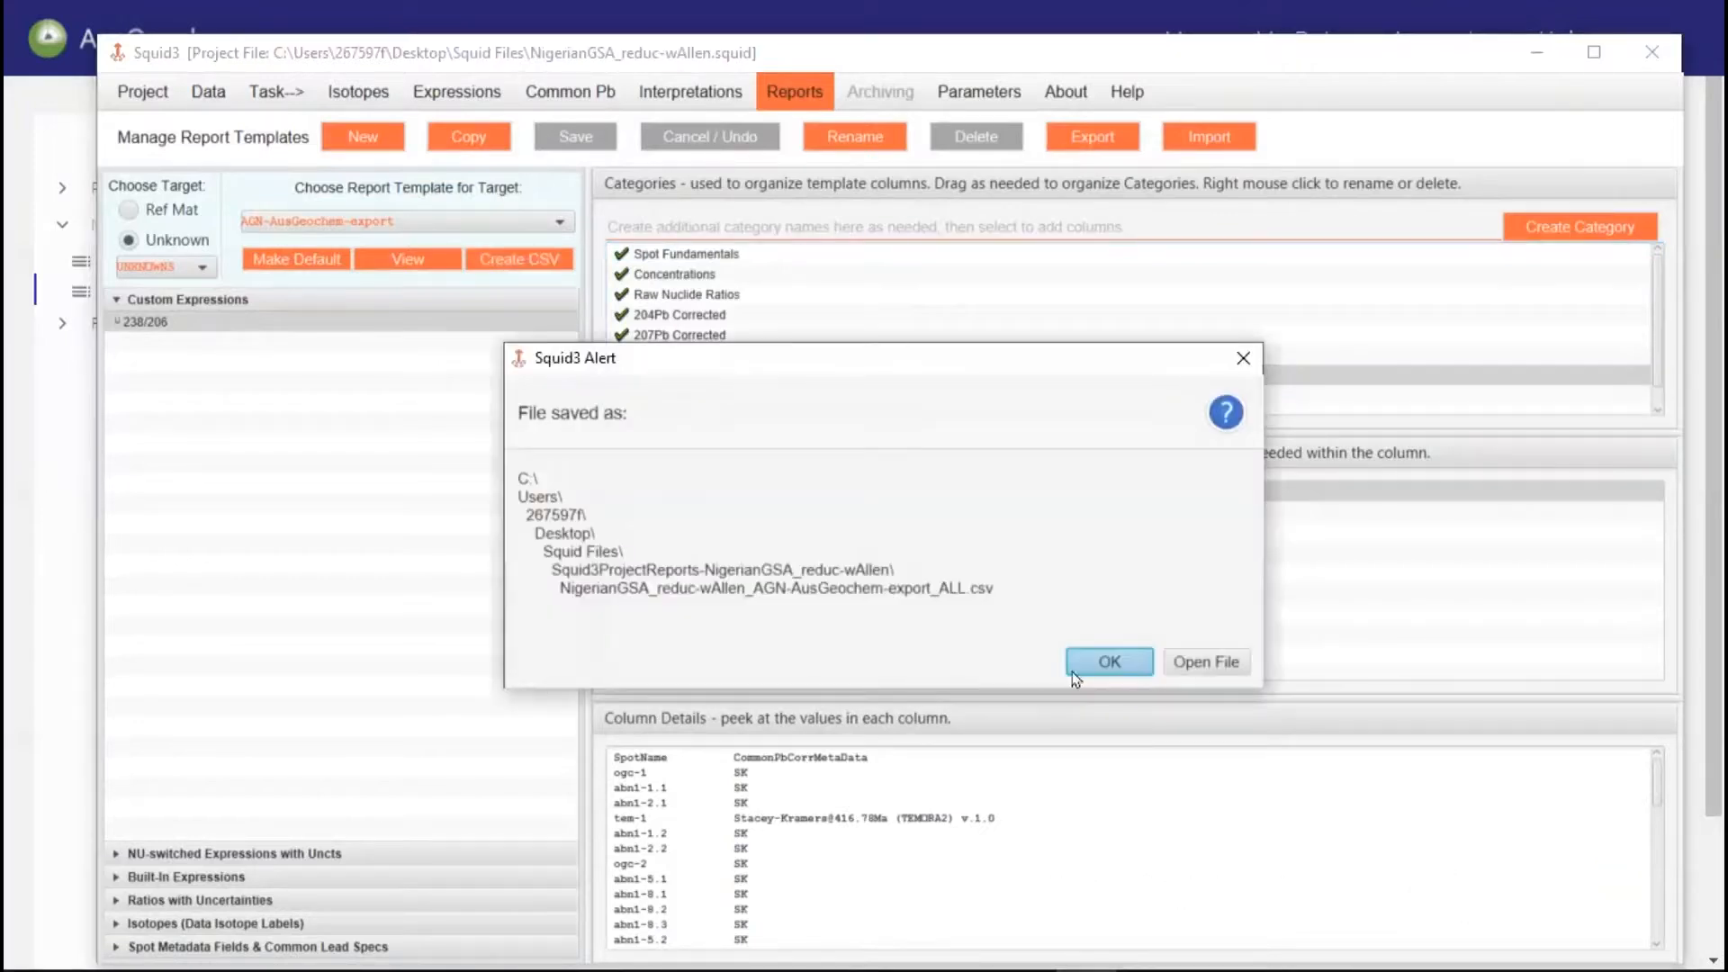
left_click(1073, 673)
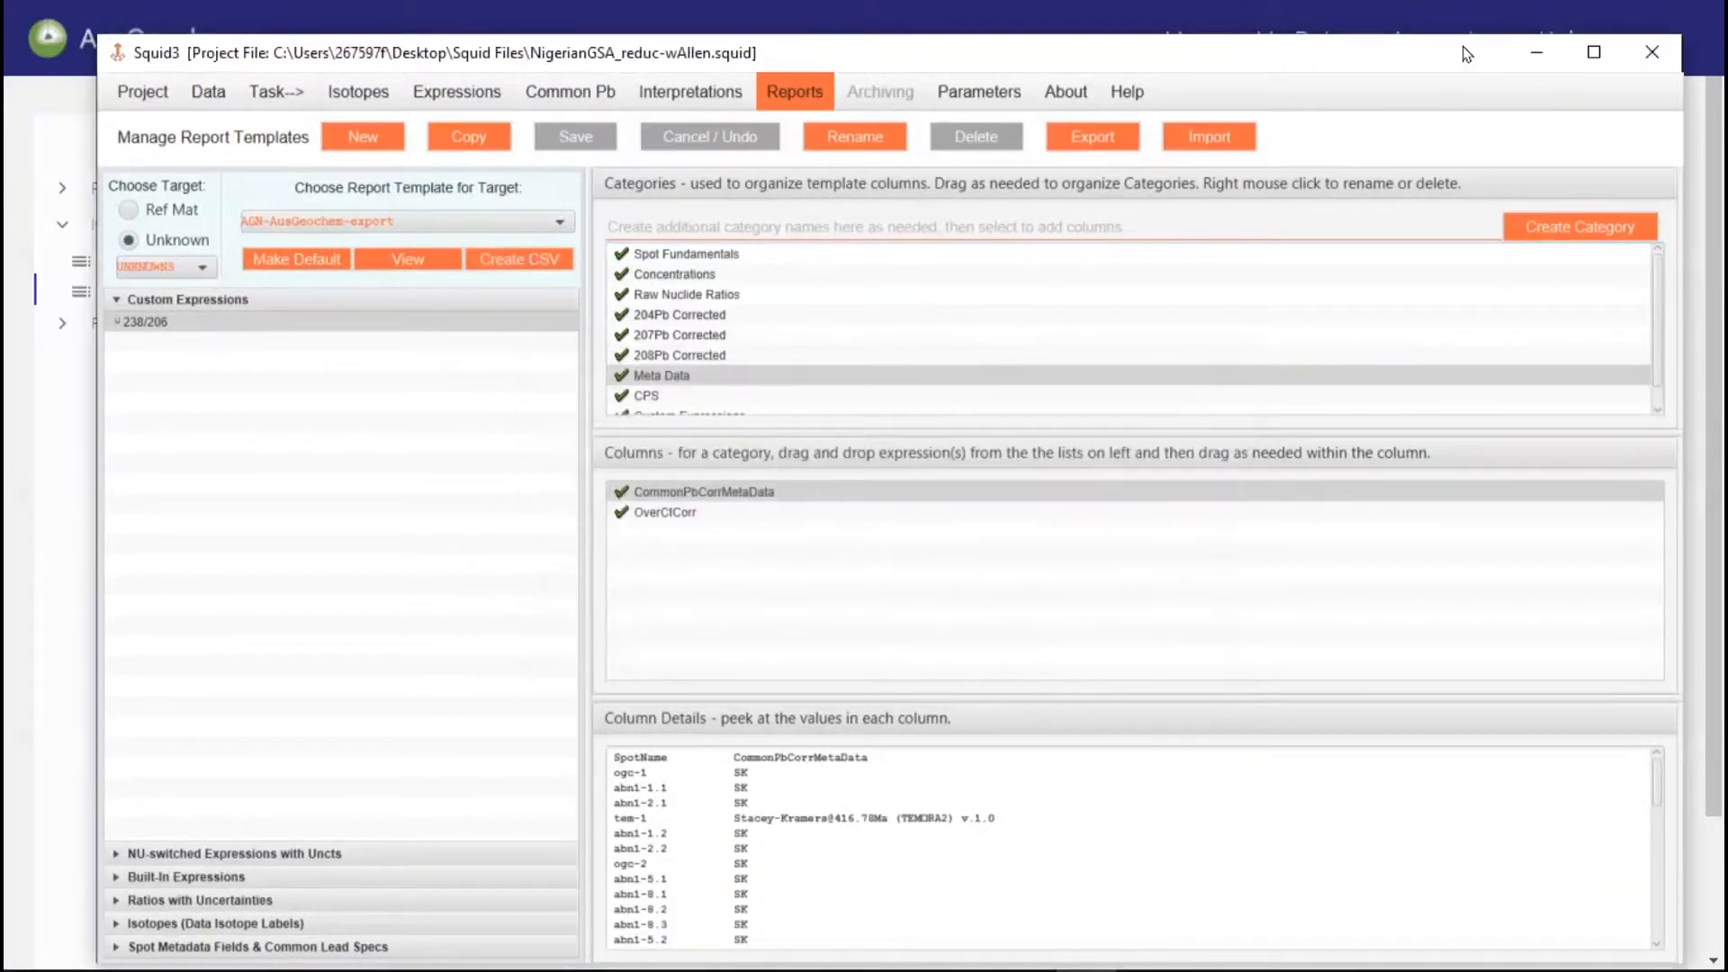
Step: Switch to AusGeochem and upload the SQUID report file NigerianGSA_reduc-wAllen_AGN-AusGeochem-export_ALL.csv, proceeding past the CSV check
left_click(1708, 306)
left_click(468, 794)
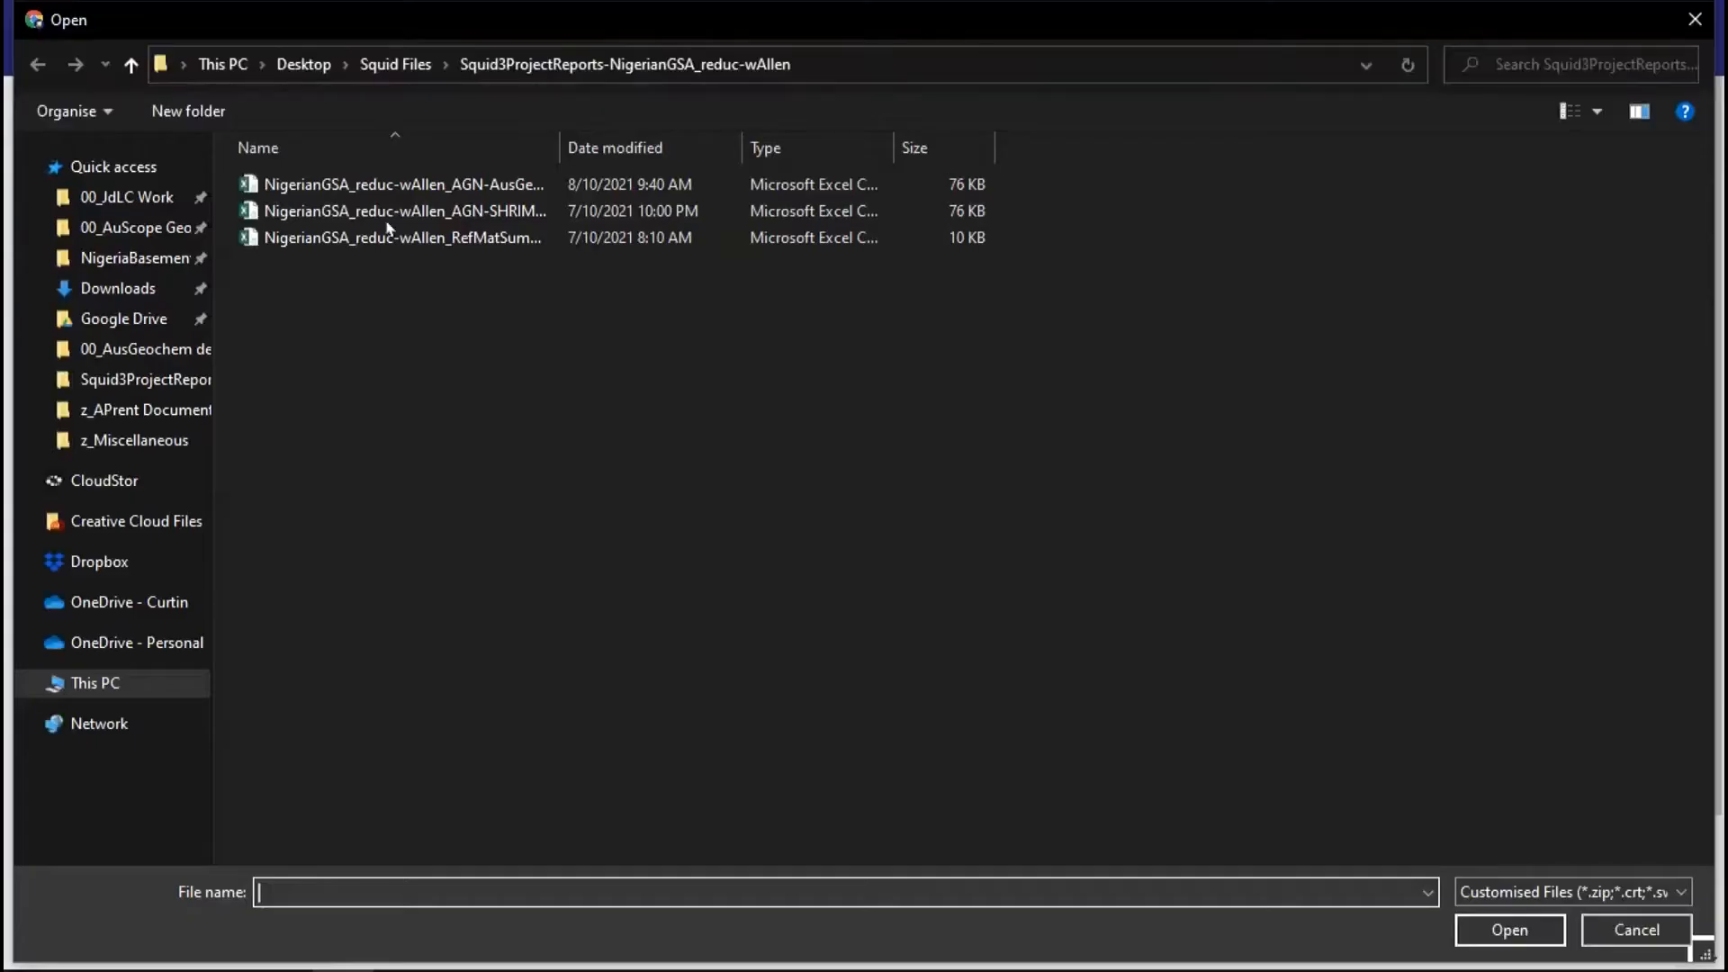
left_click(380, 185)
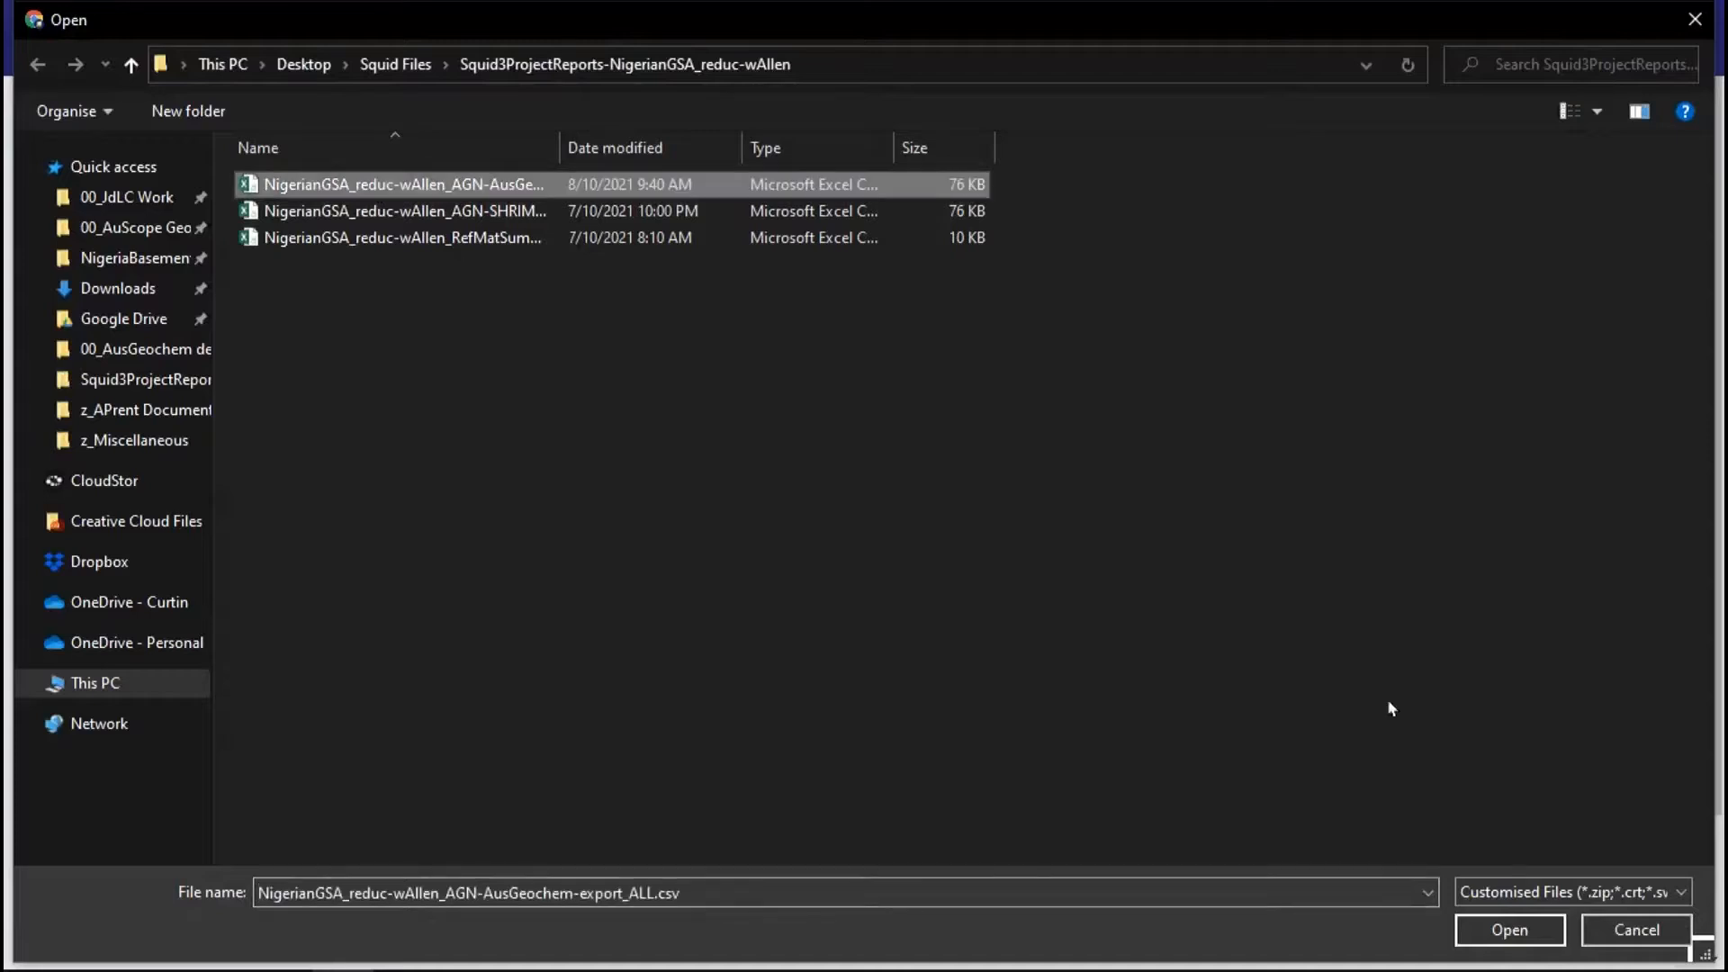
left_click(1512, 930)
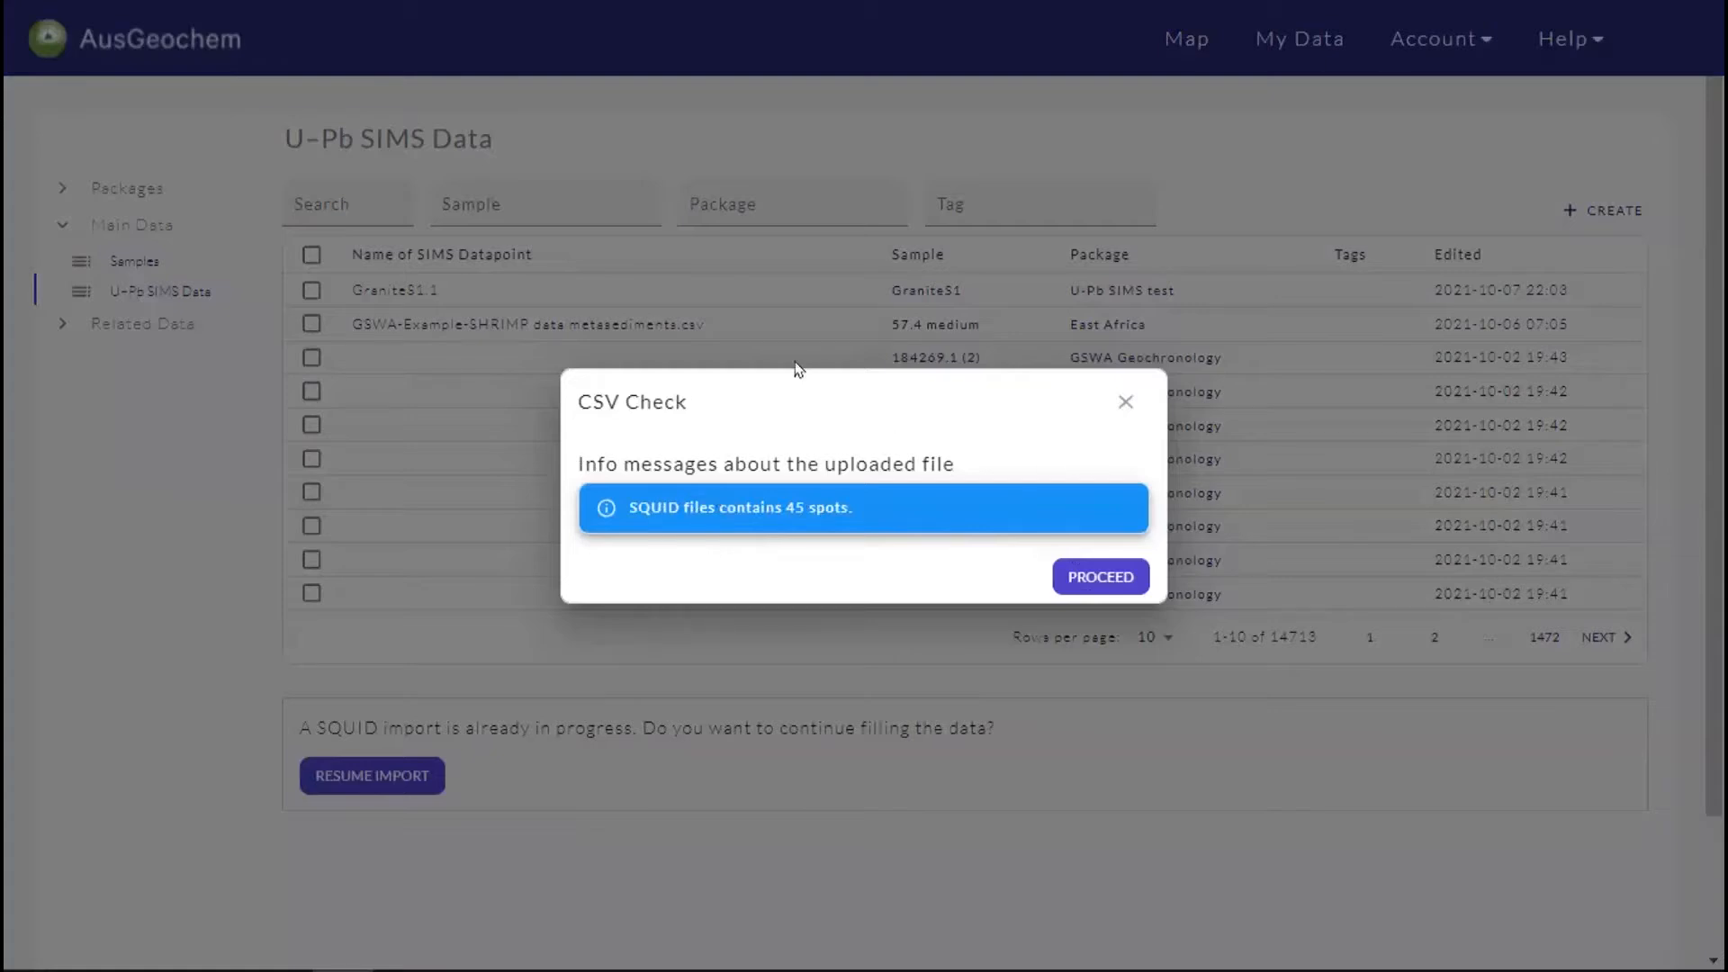
left_click(1100, 577)
Step: Replace the datapoint's Geochron ID with GraniteS2.1 and assign it to the U-Pb SIMS test package
left_click(794, 341)
left_click_drag(793, 340, 237, 342)
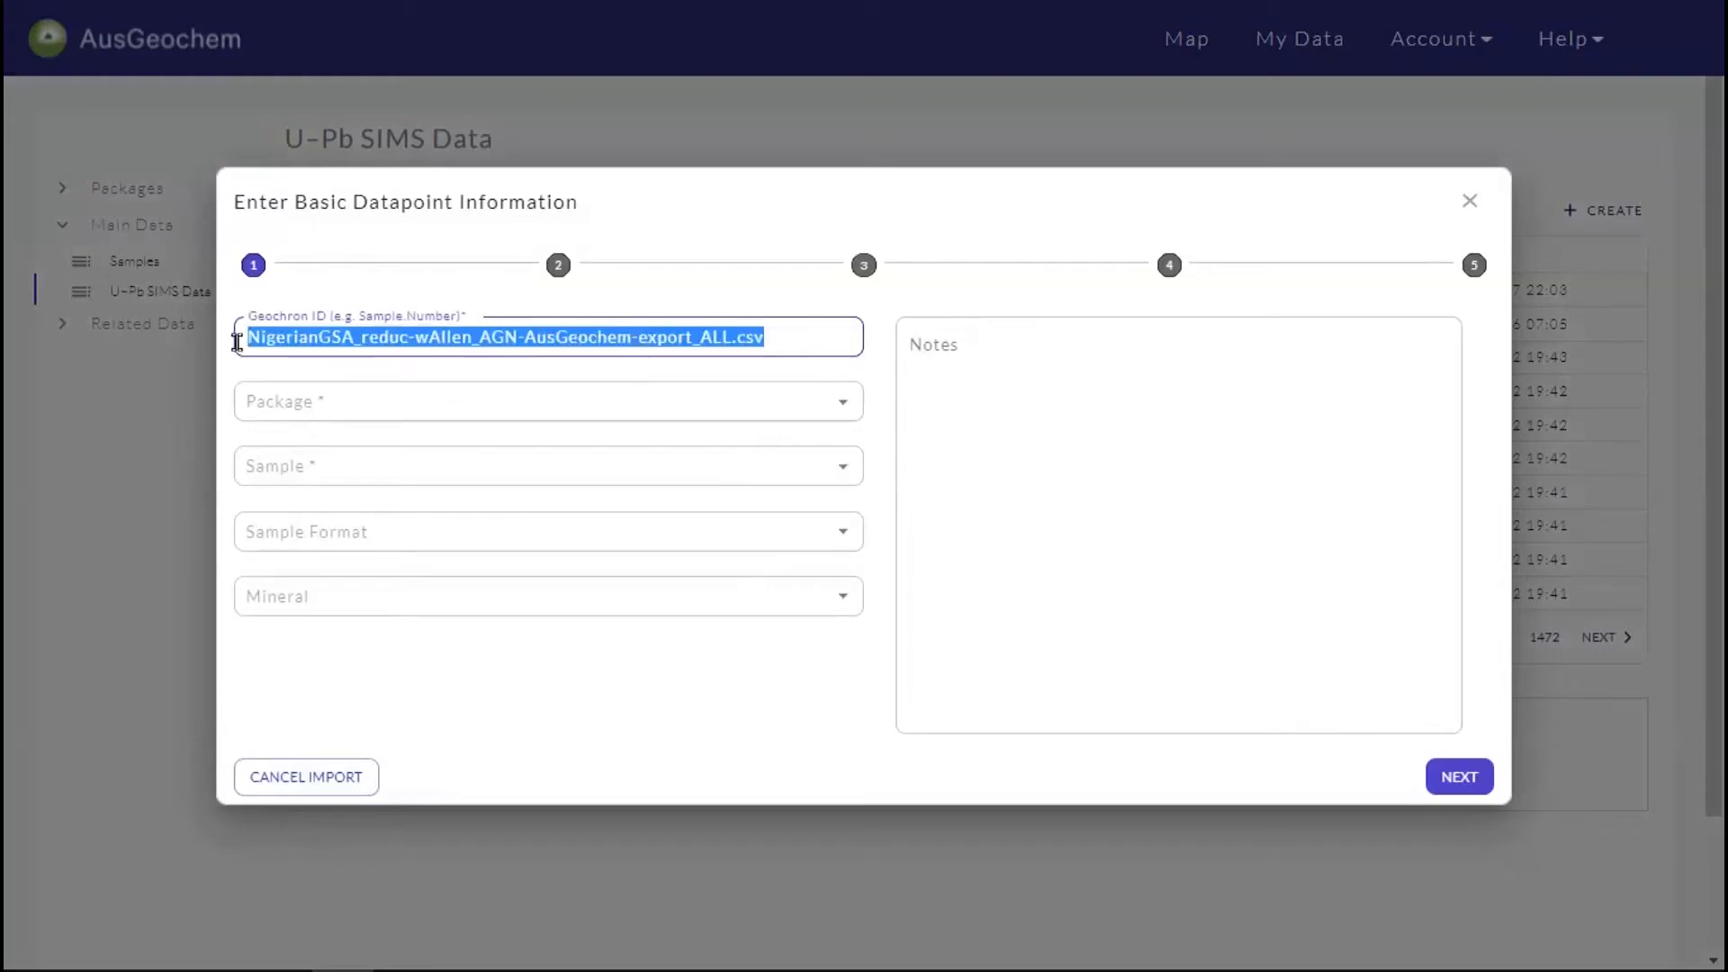
type("GraniteS2.1")
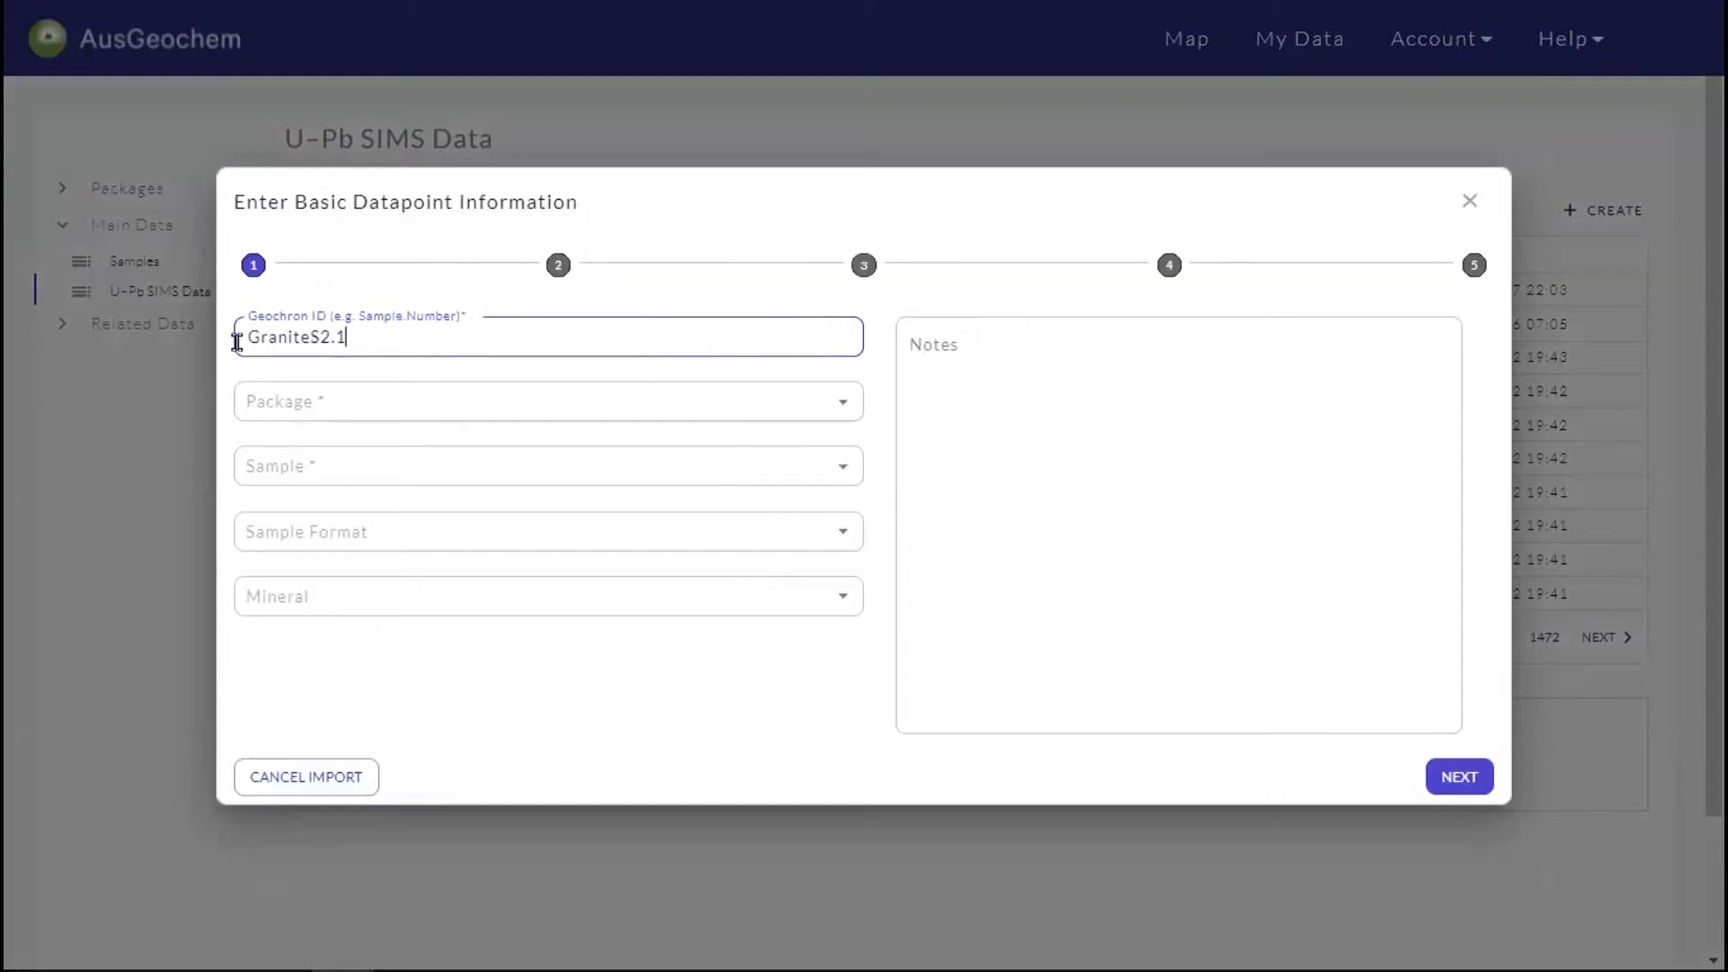
key("Tab")
type("Si")
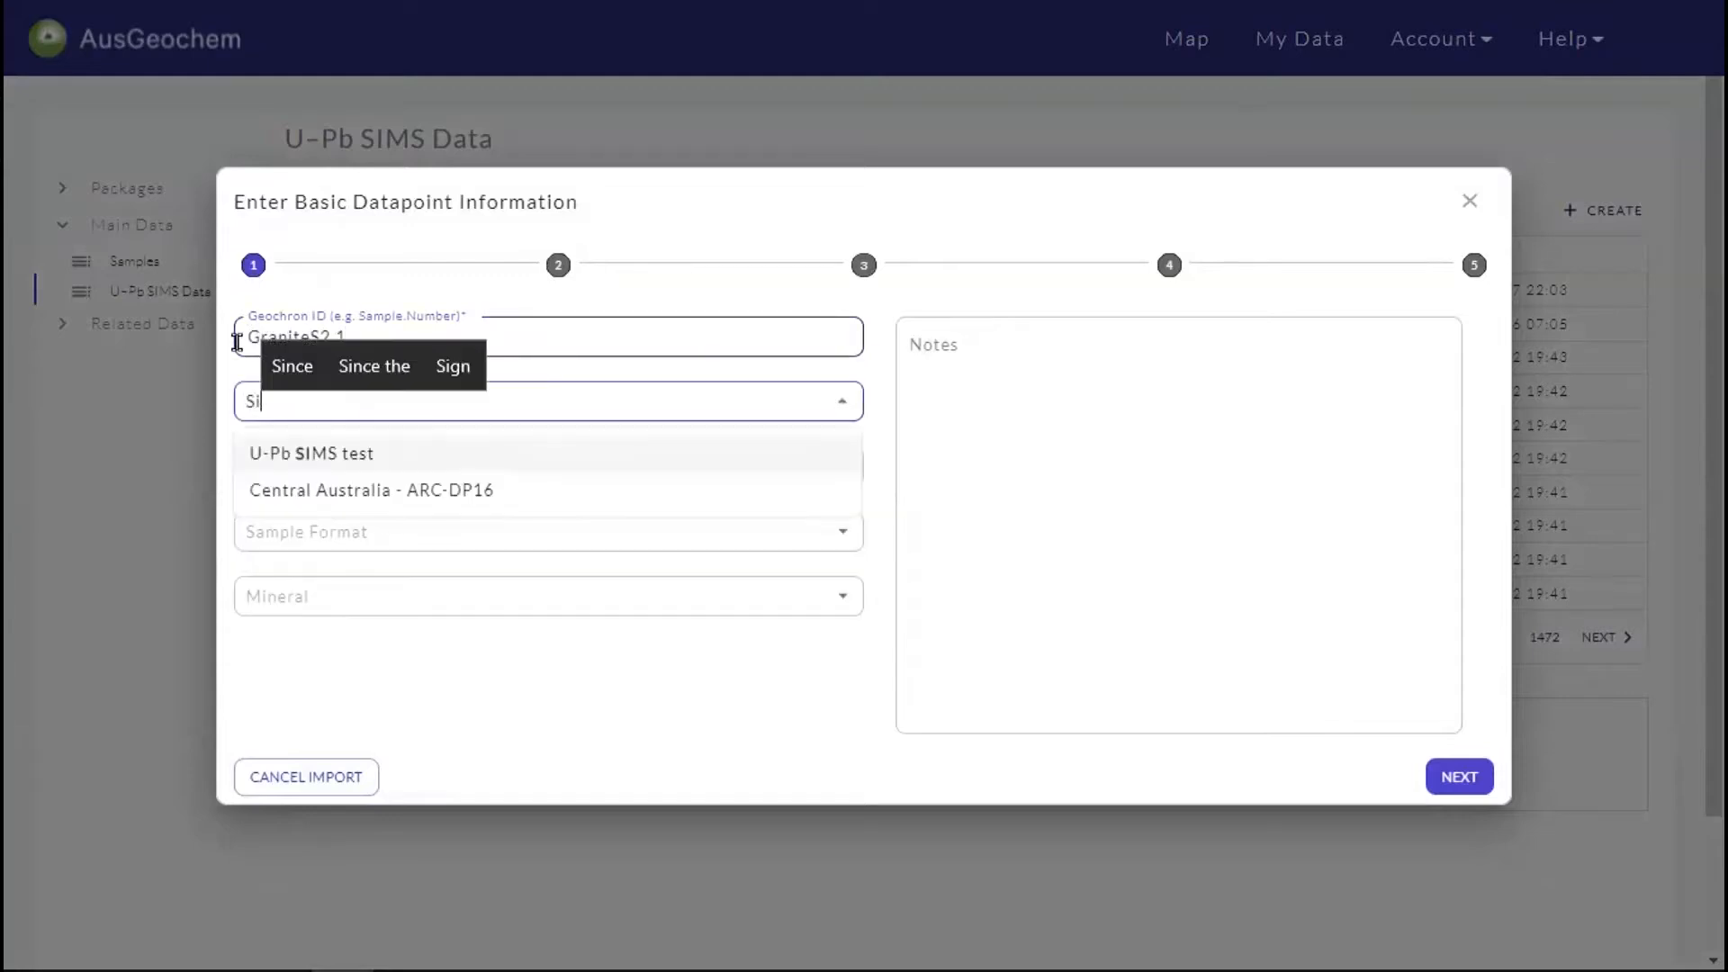
key("Return")
key("Tab")
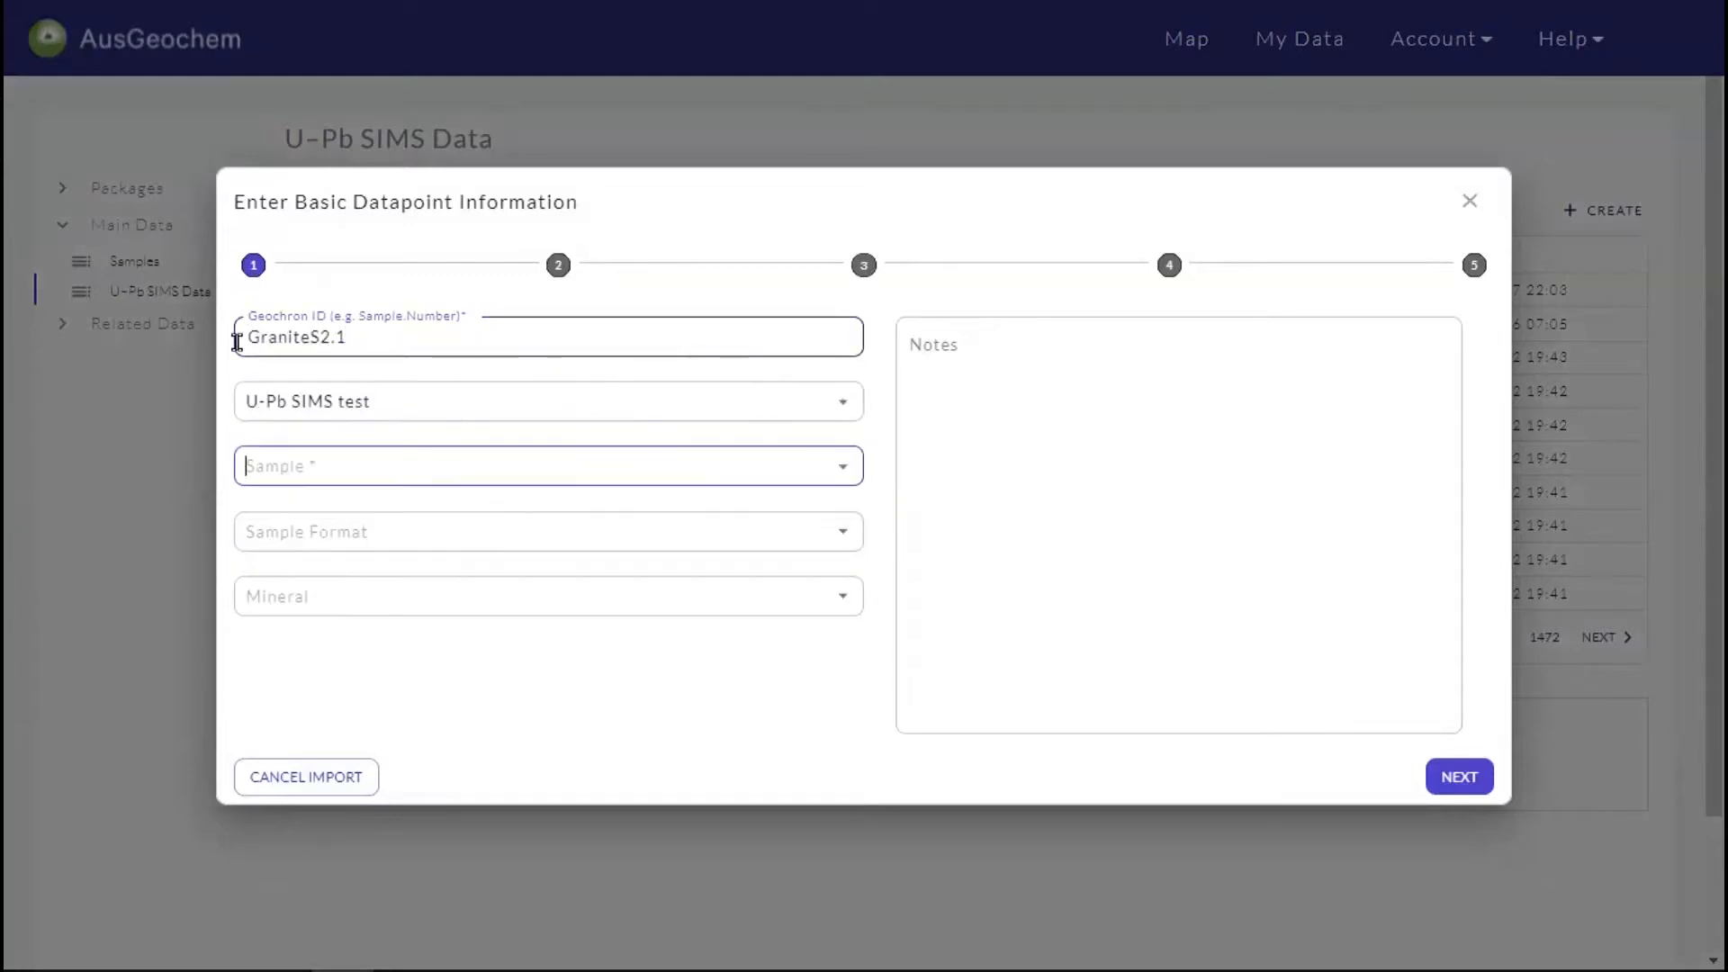
Step: Link the imported datapoint to the sample GraniteS2
type("GraniteS2")
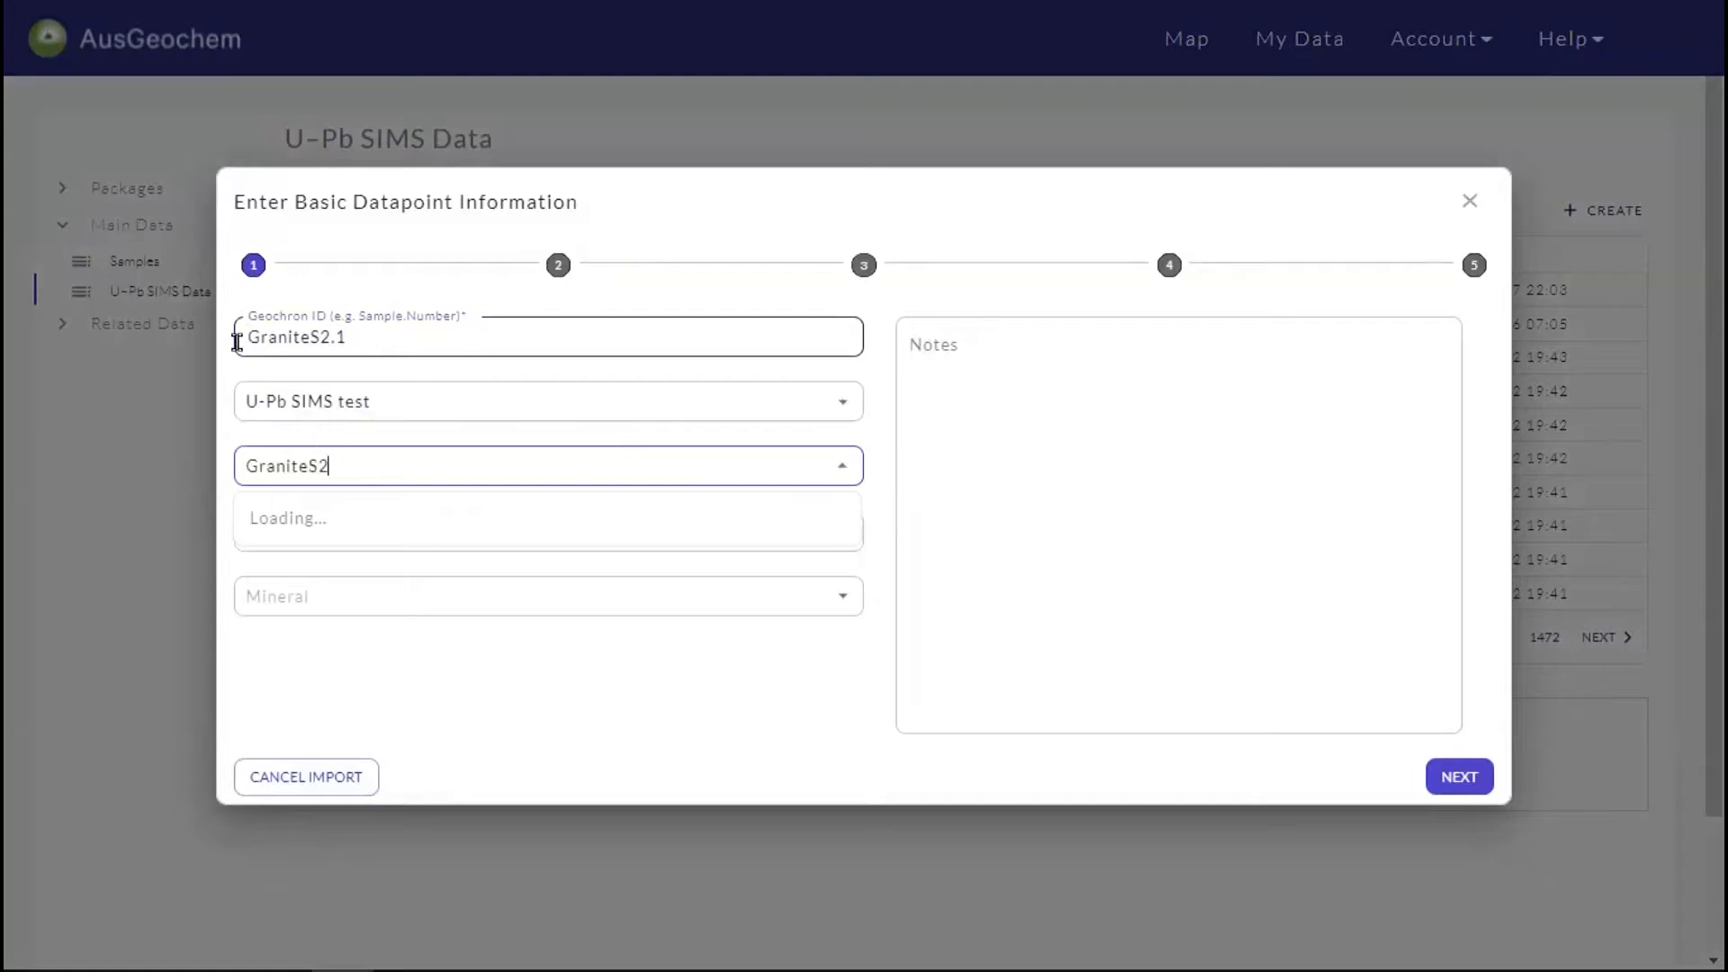
key("Tab")
left_click(333, 461)
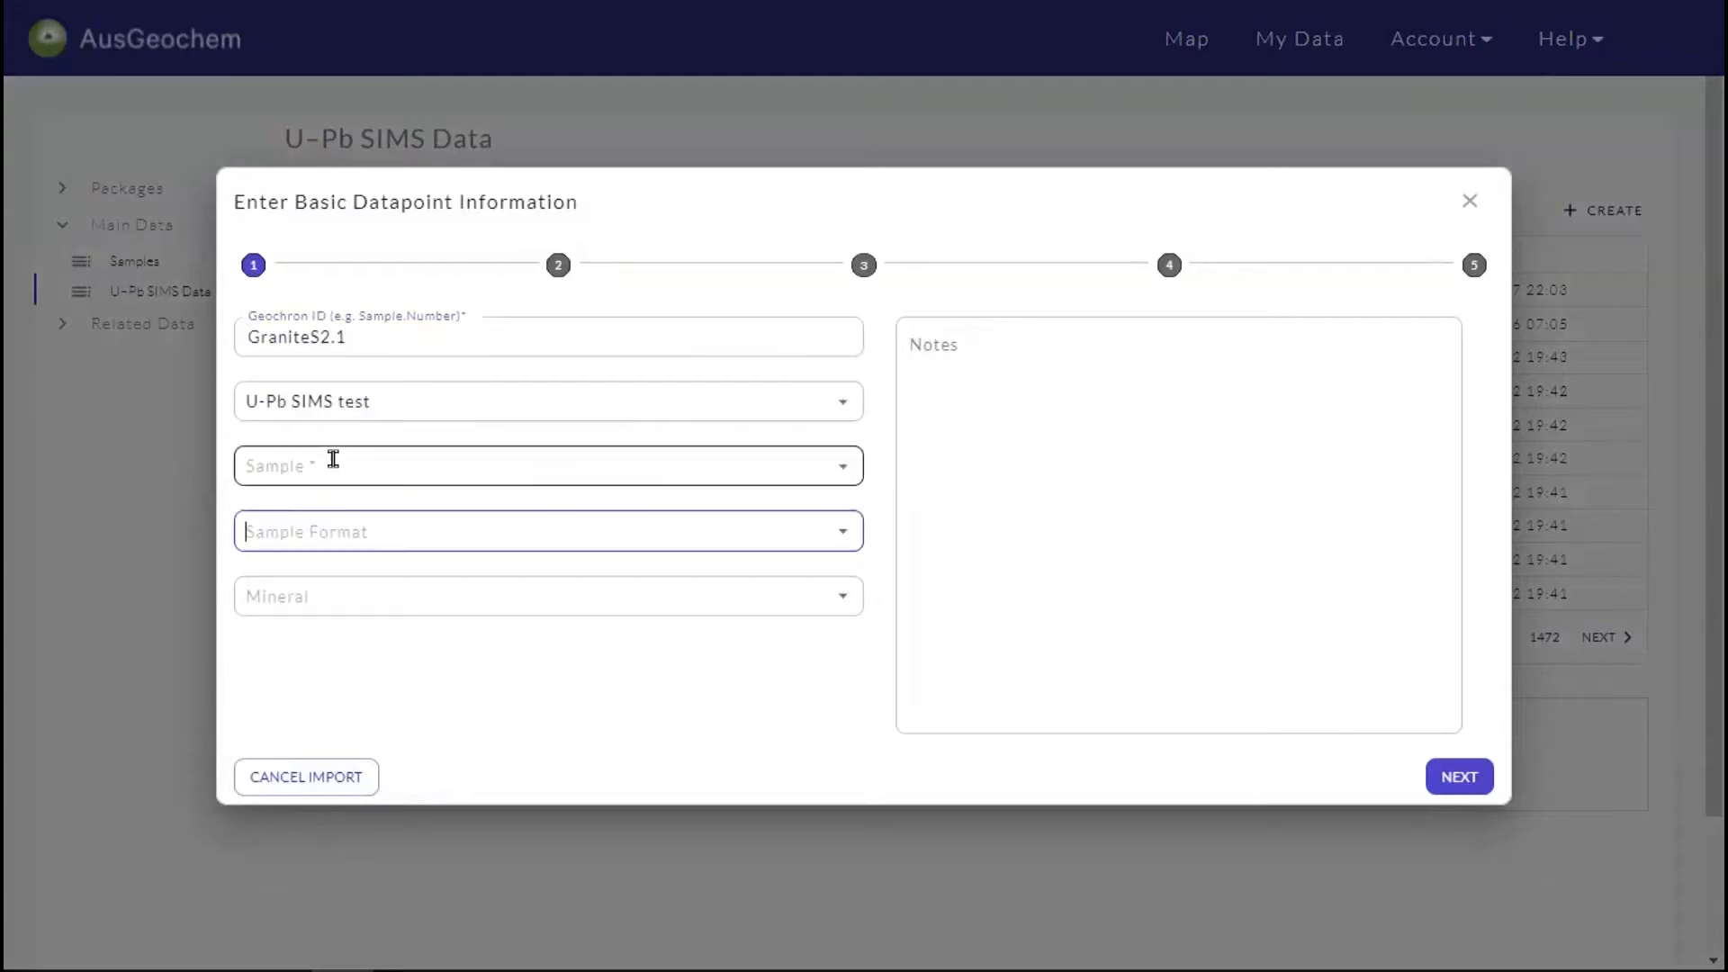
type("Granite")
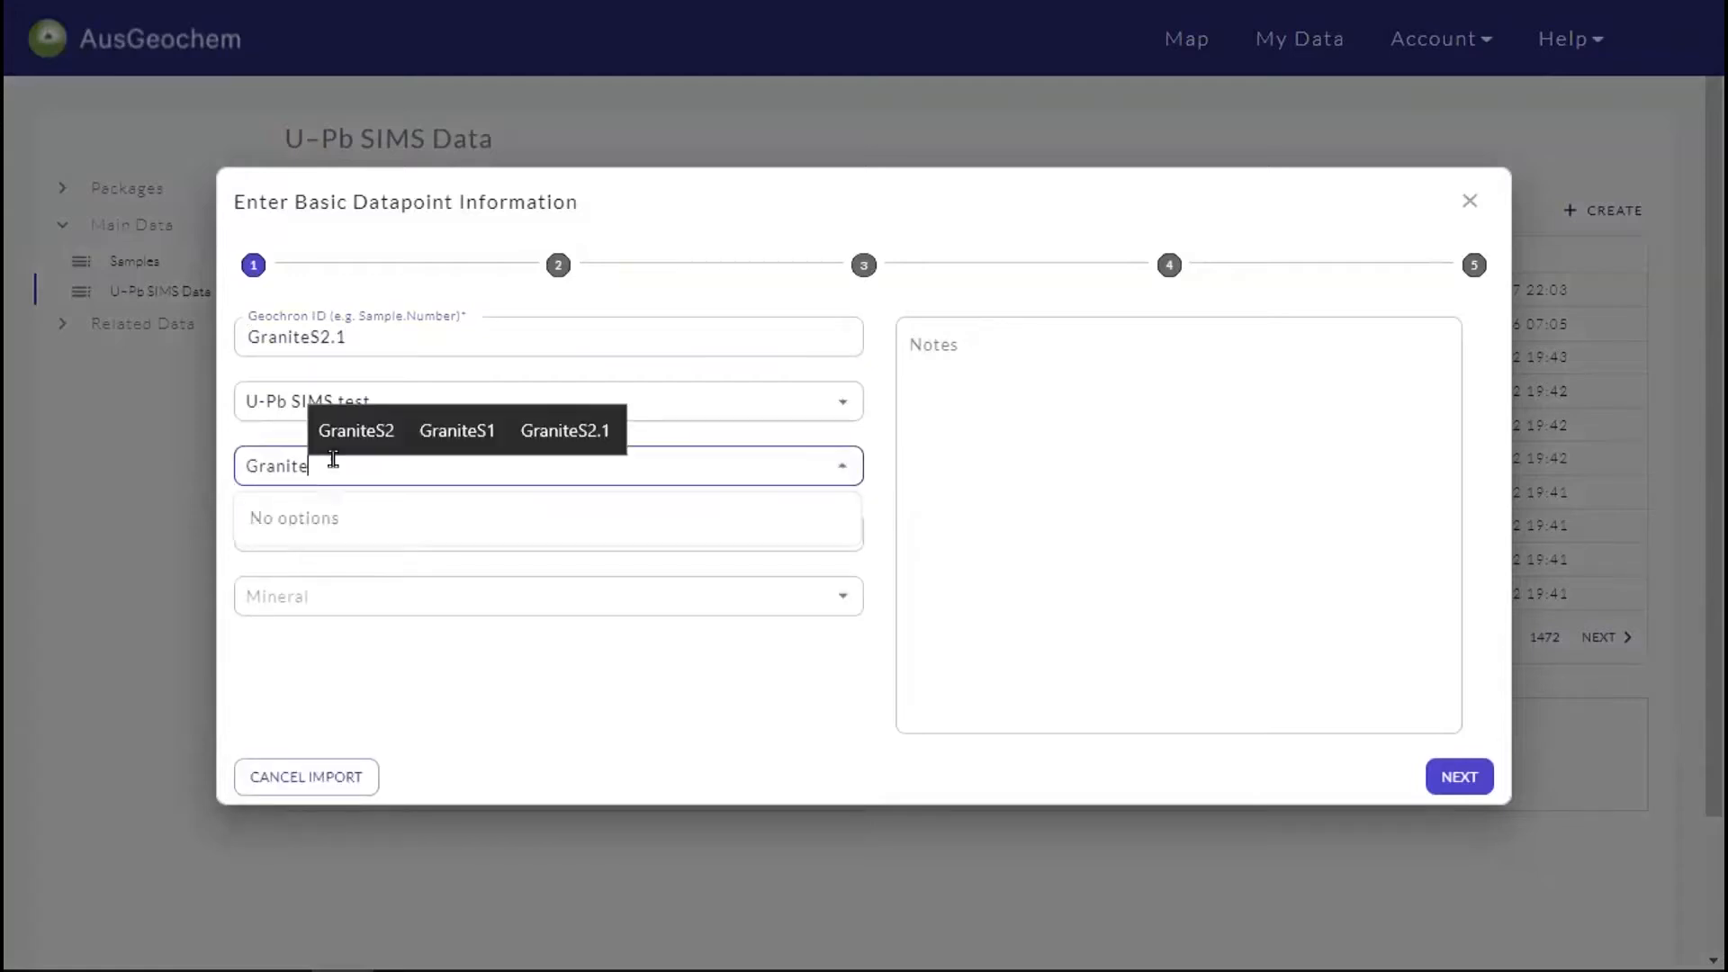
left_click(315, 663)
Step: Set the sample format to Mount and the mineral to Zircon, leave the notes empty and continue to the mount information
left_click(362, 534)
left_click(355, 585)
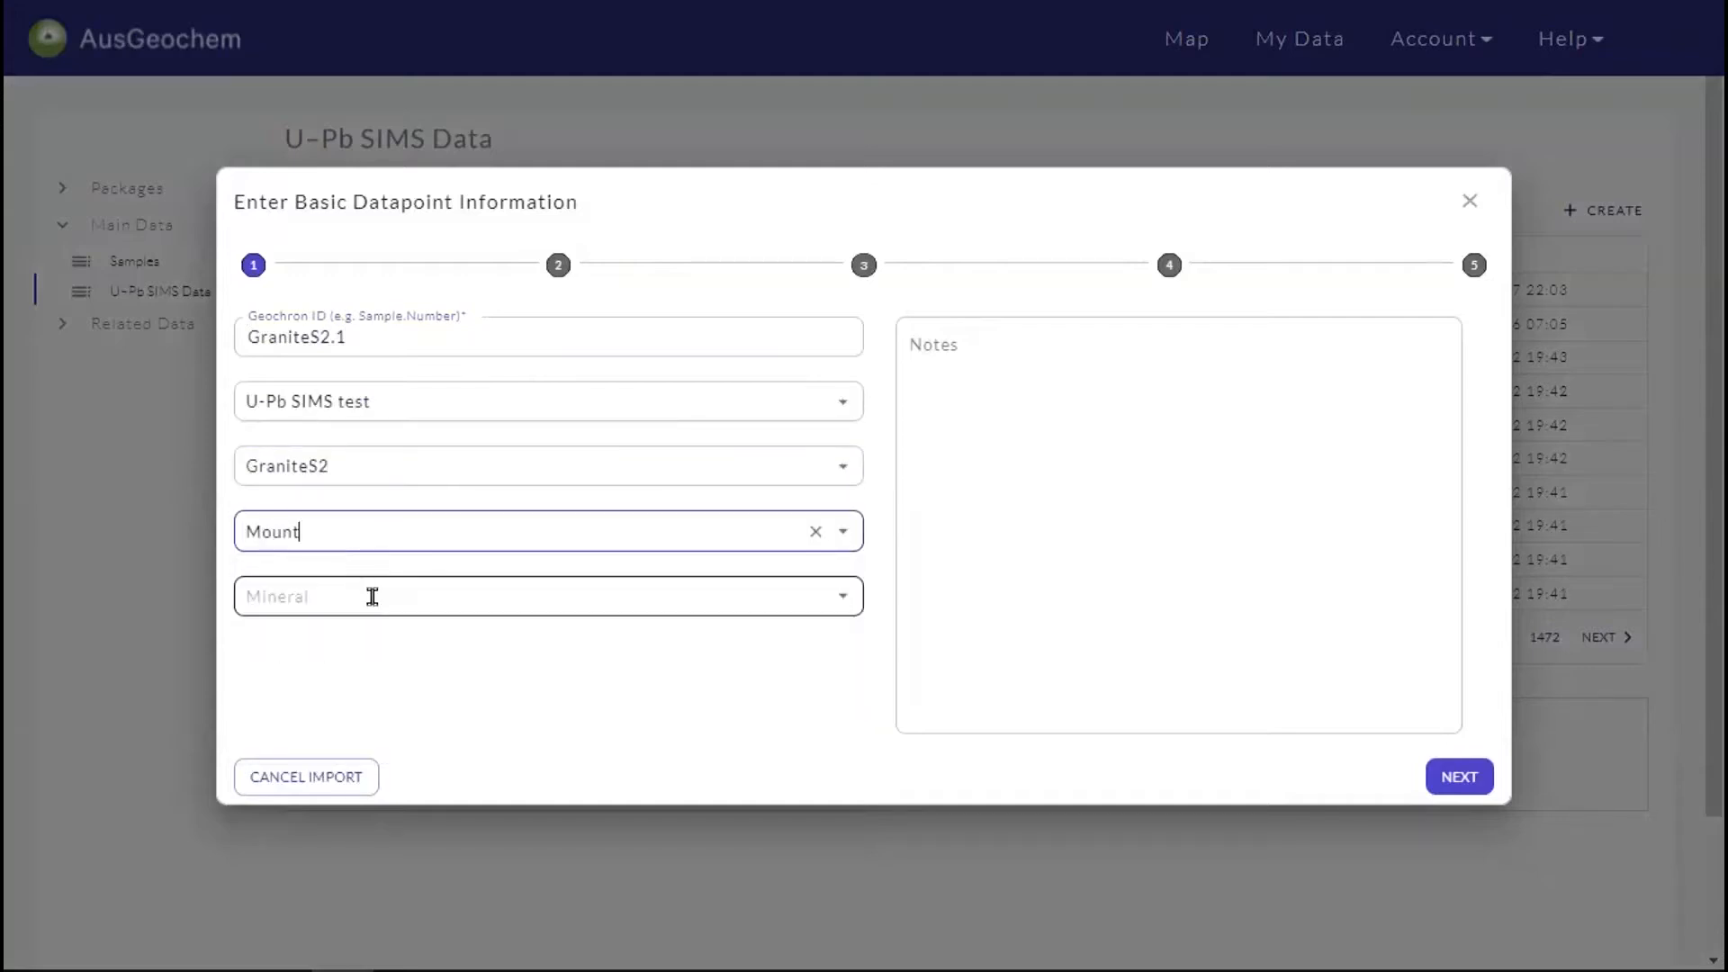
left_click(371, 596)
type("Zircon")
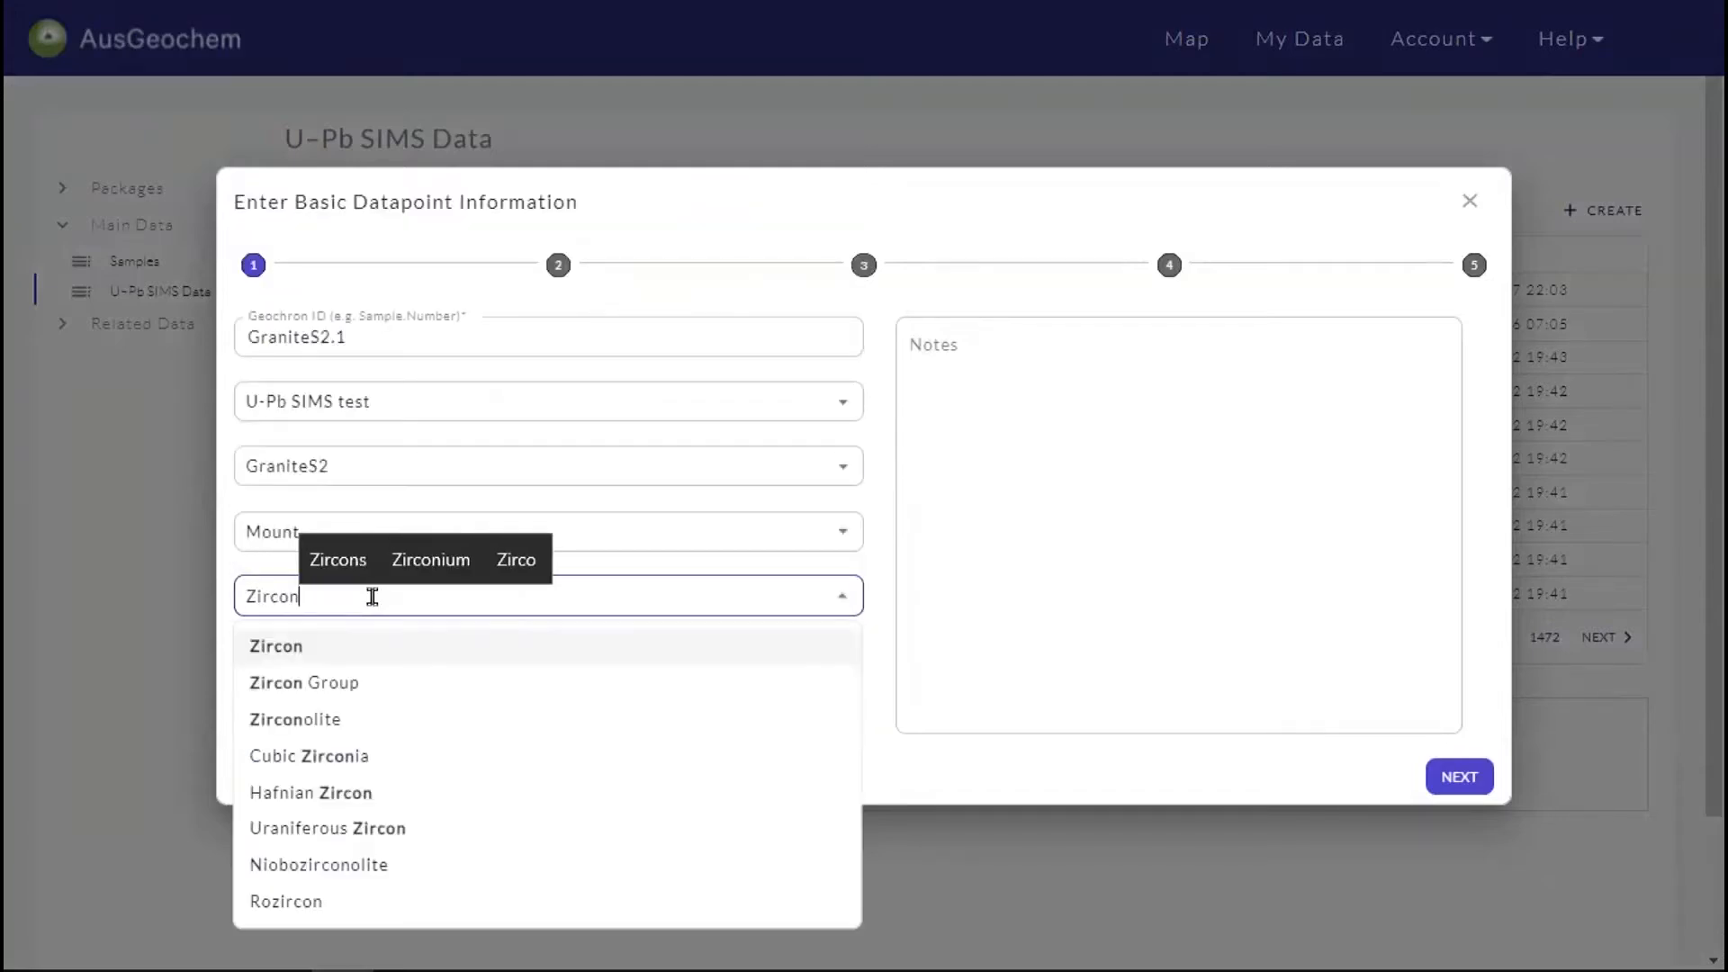
left_click(359, 644)
left_click(1307, 328)
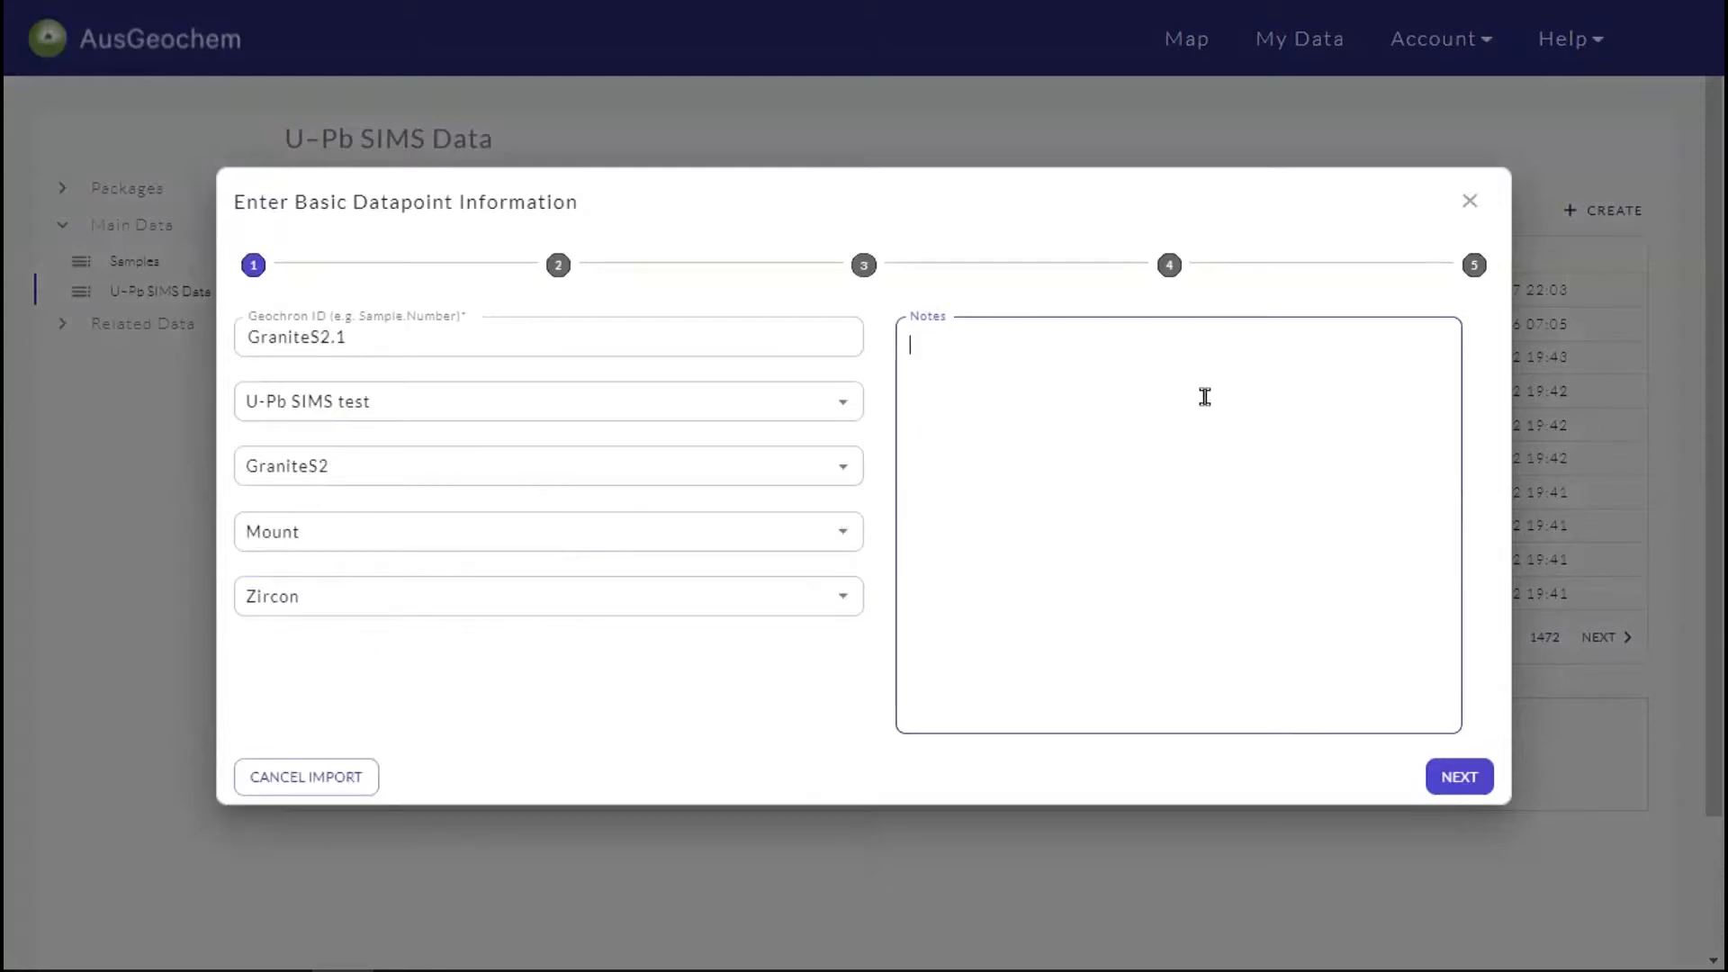
left_click(1445, 781)
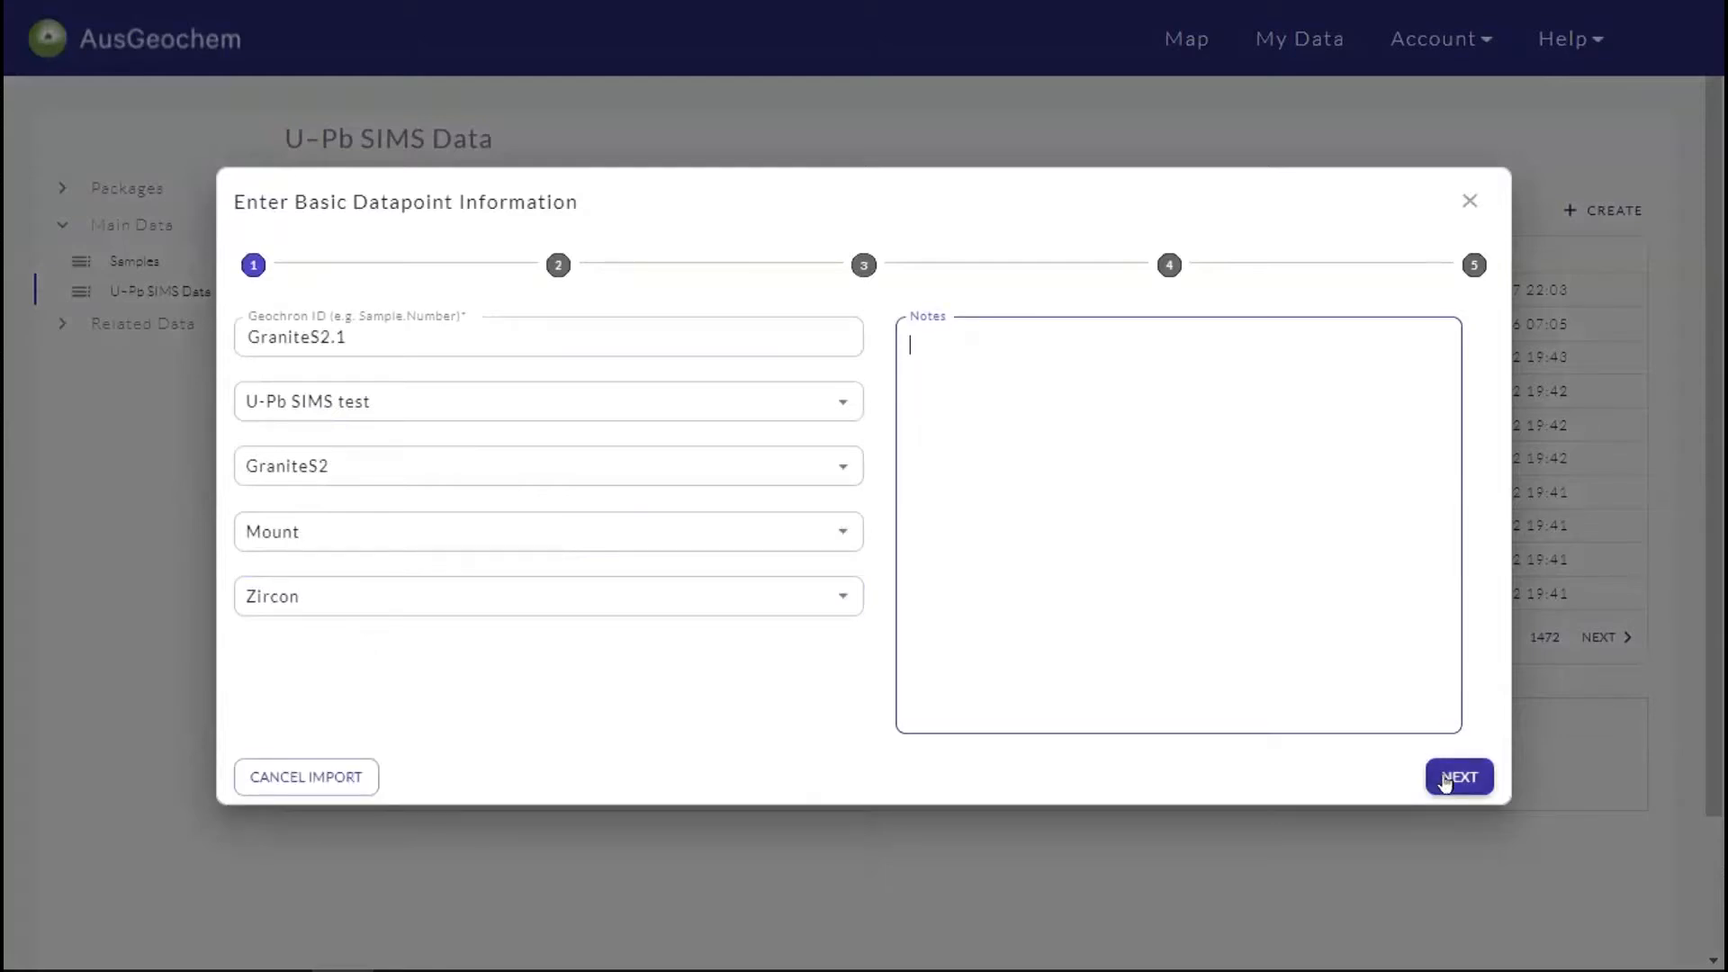
left_click(1446, 781)
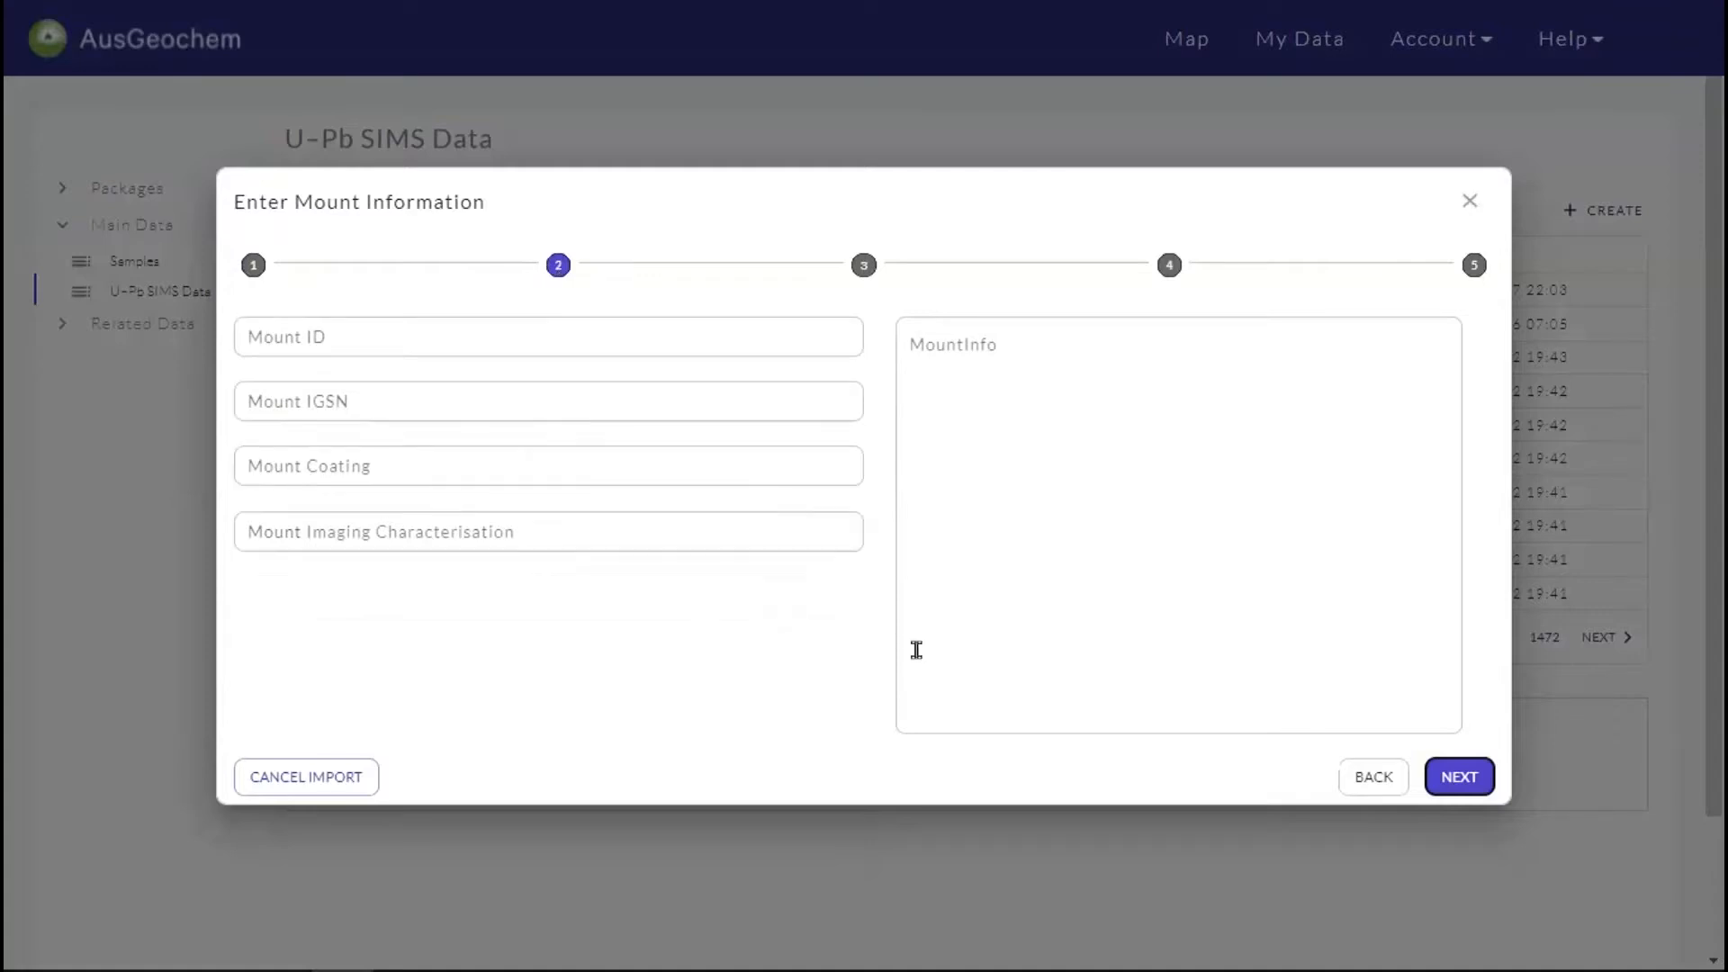
Step: Leave the mount information blank, and enter Squid3 1.8.4 as the reduction software version and SK as the common-Pb model
left_click(1474, 779)
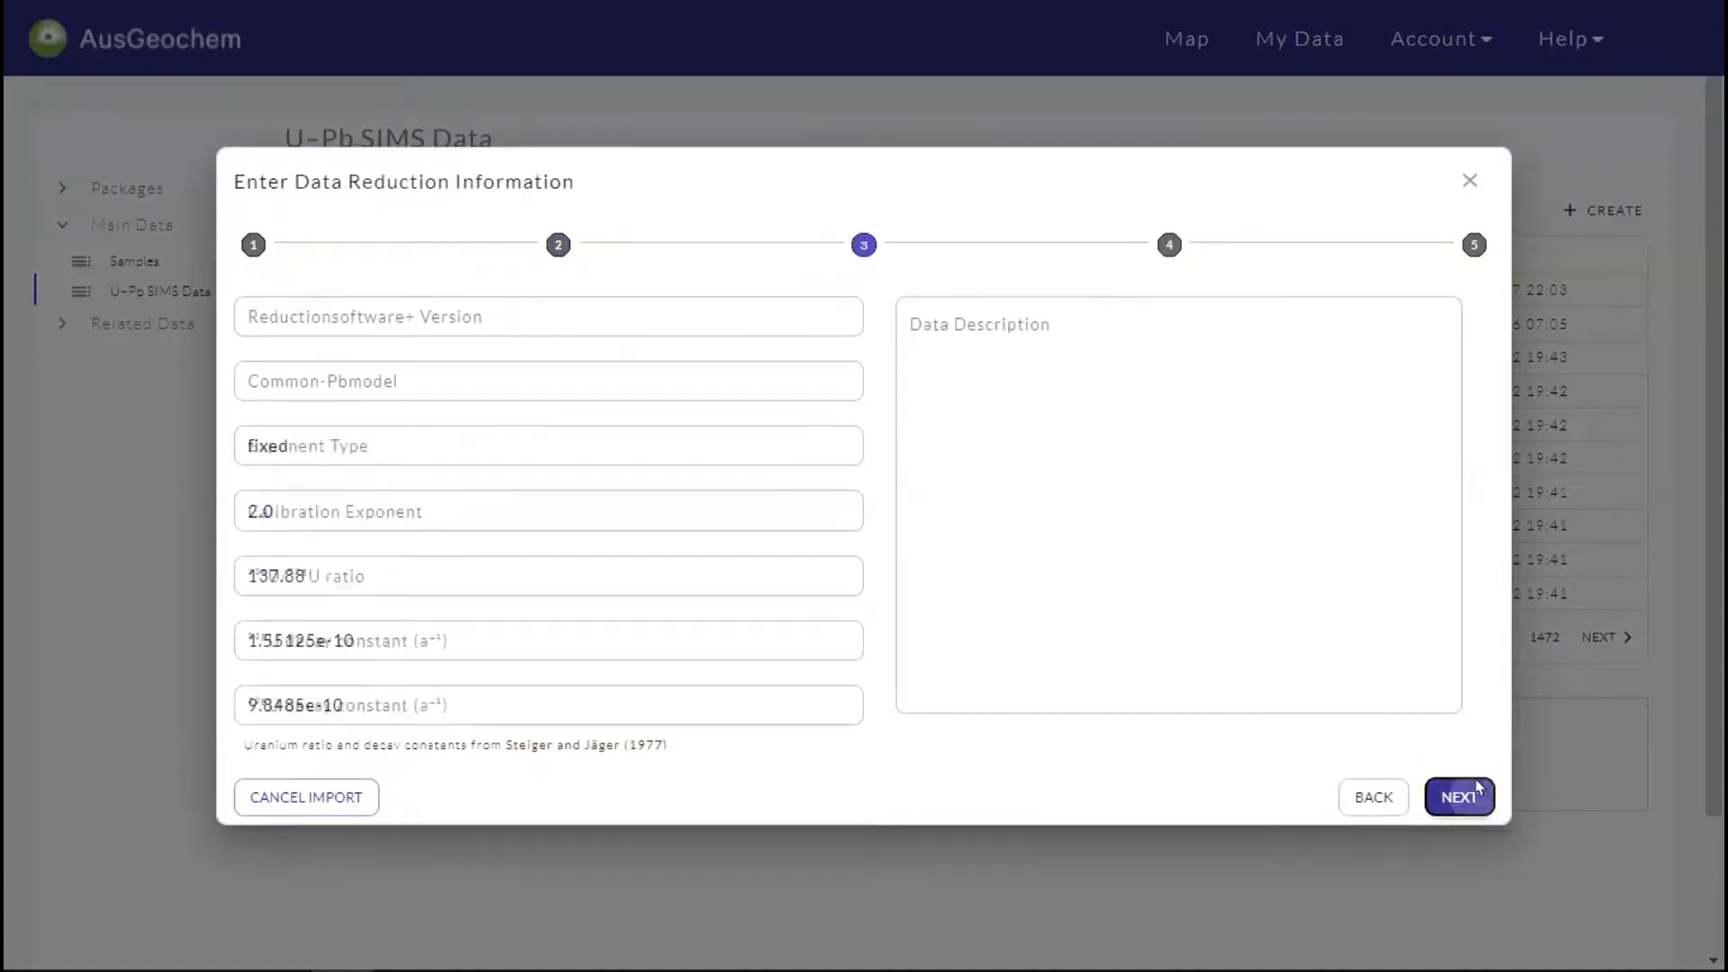
left_click(567, 320)
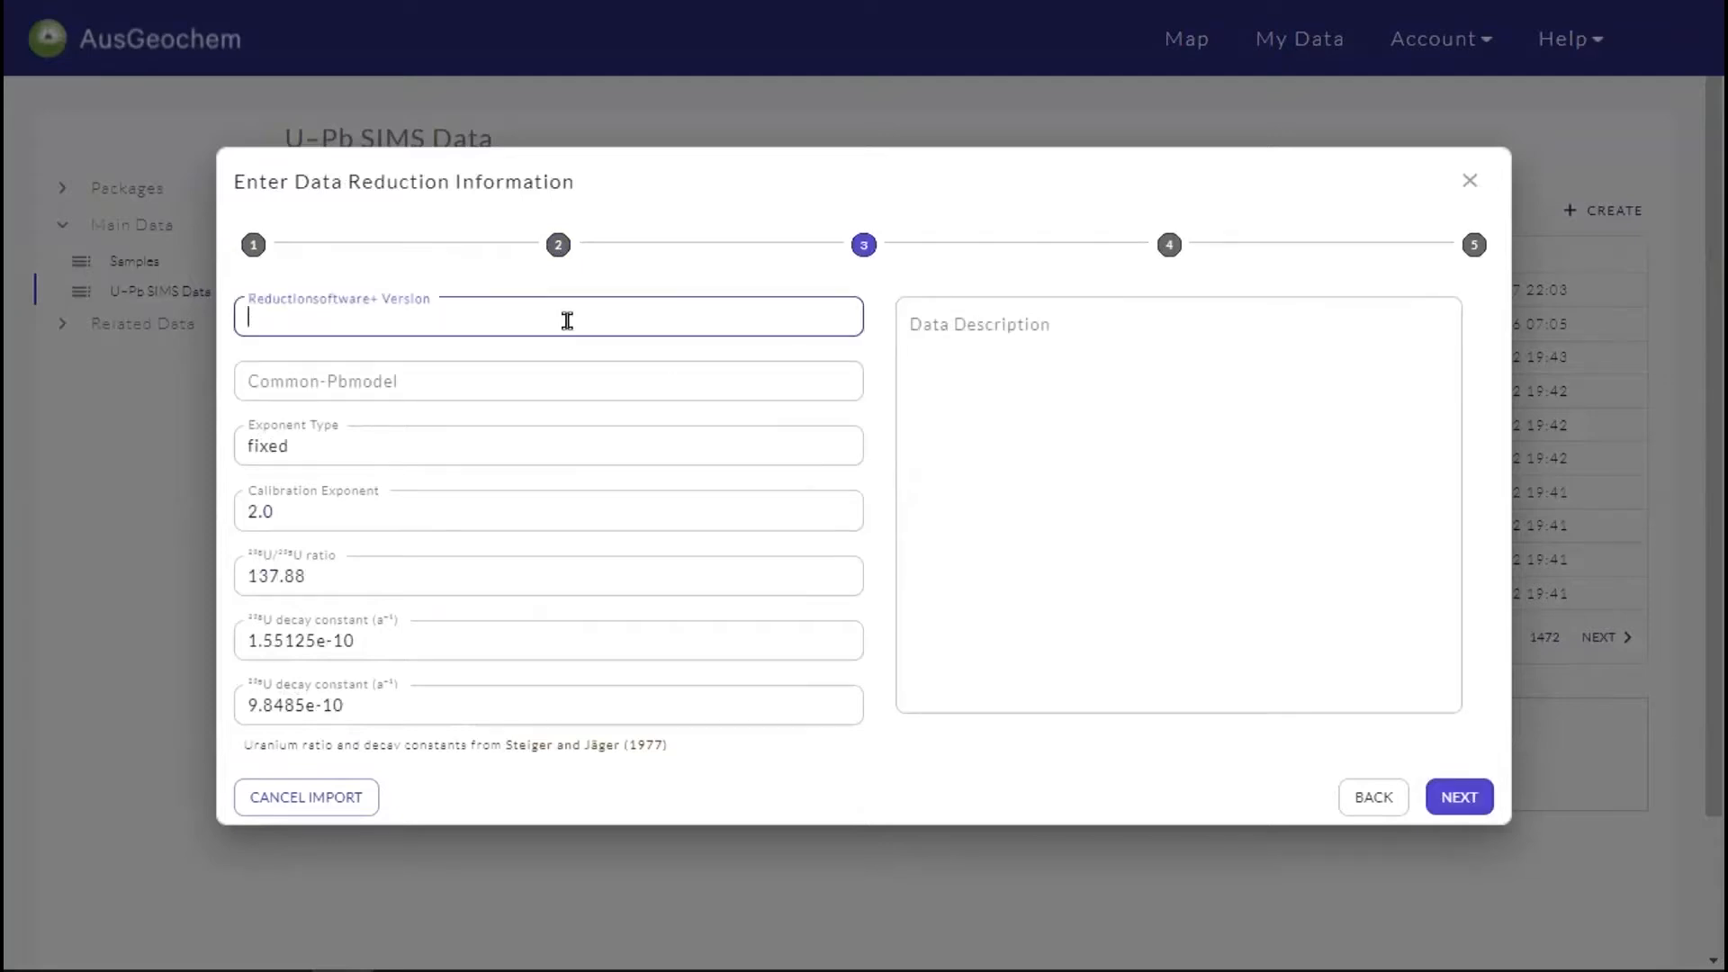
type("Squi")
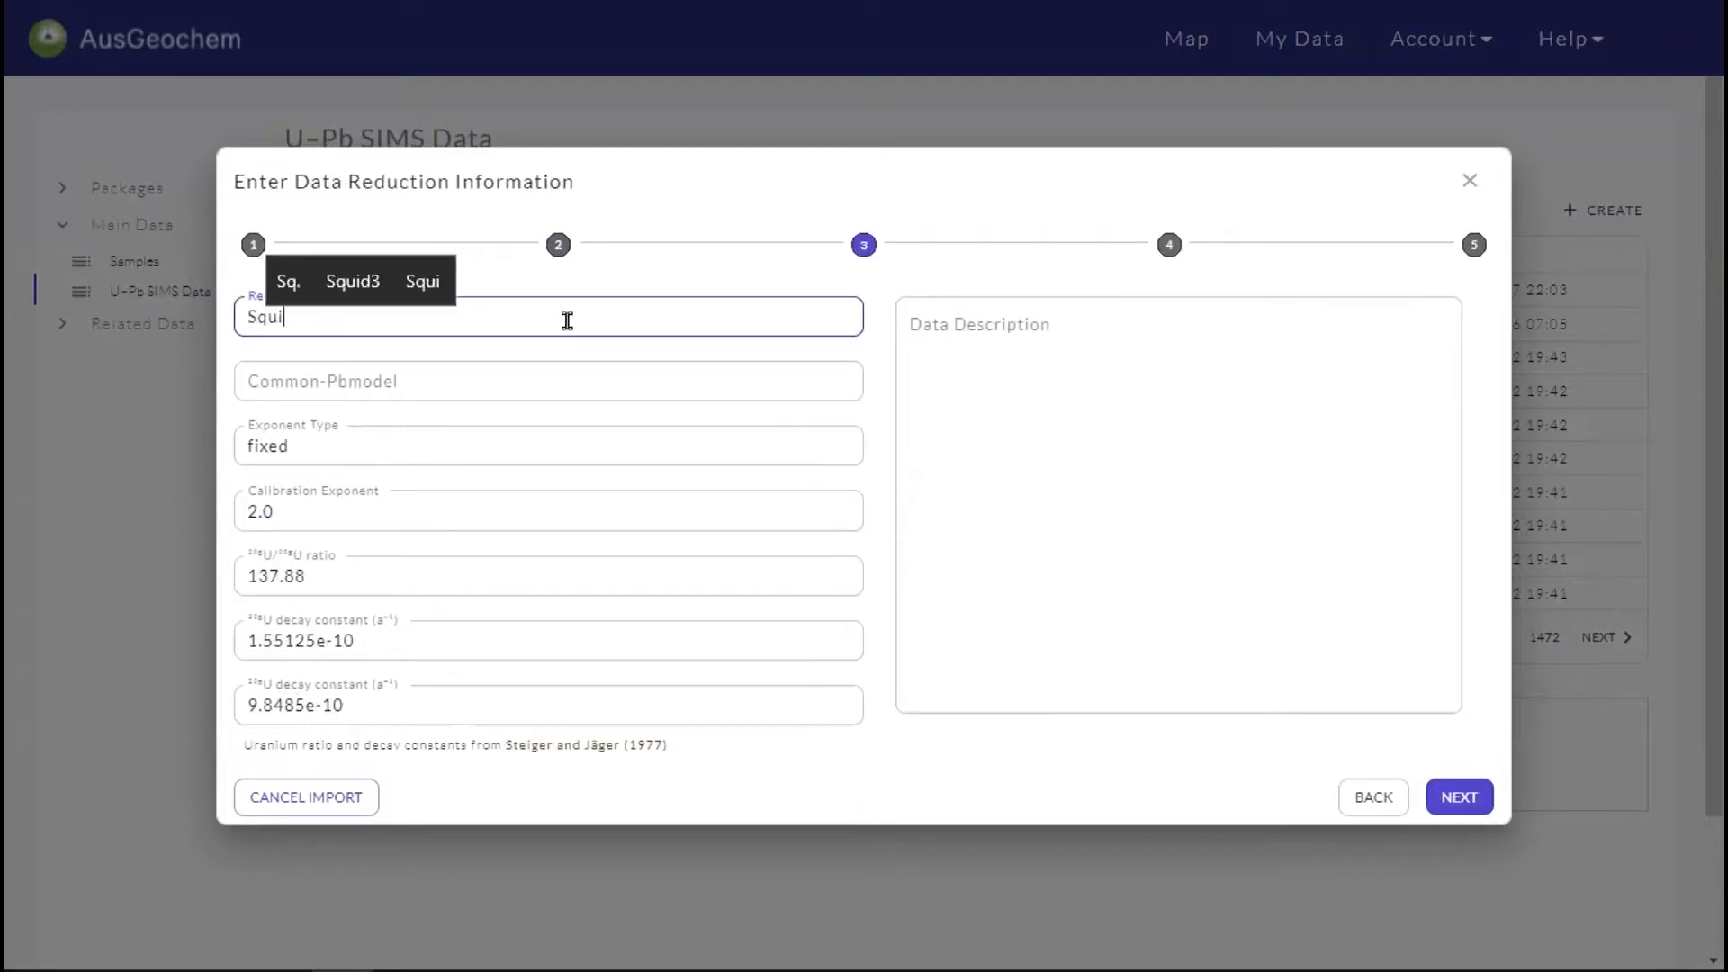
type("d3 1.89")
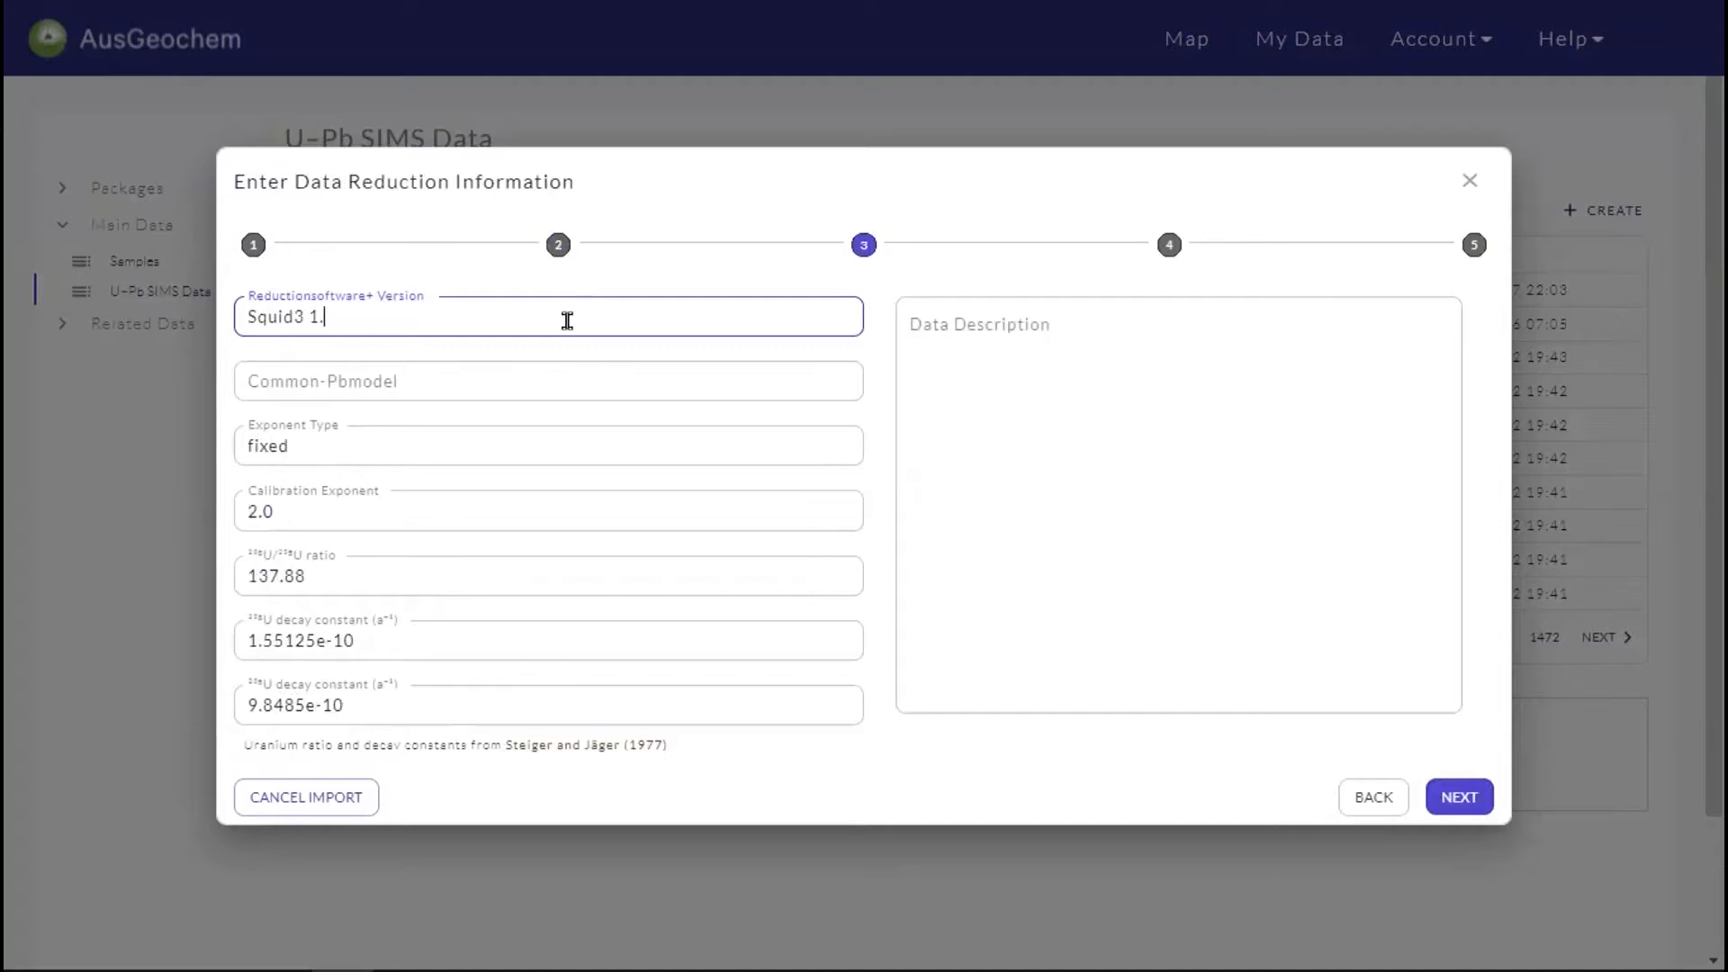
key("Tab")
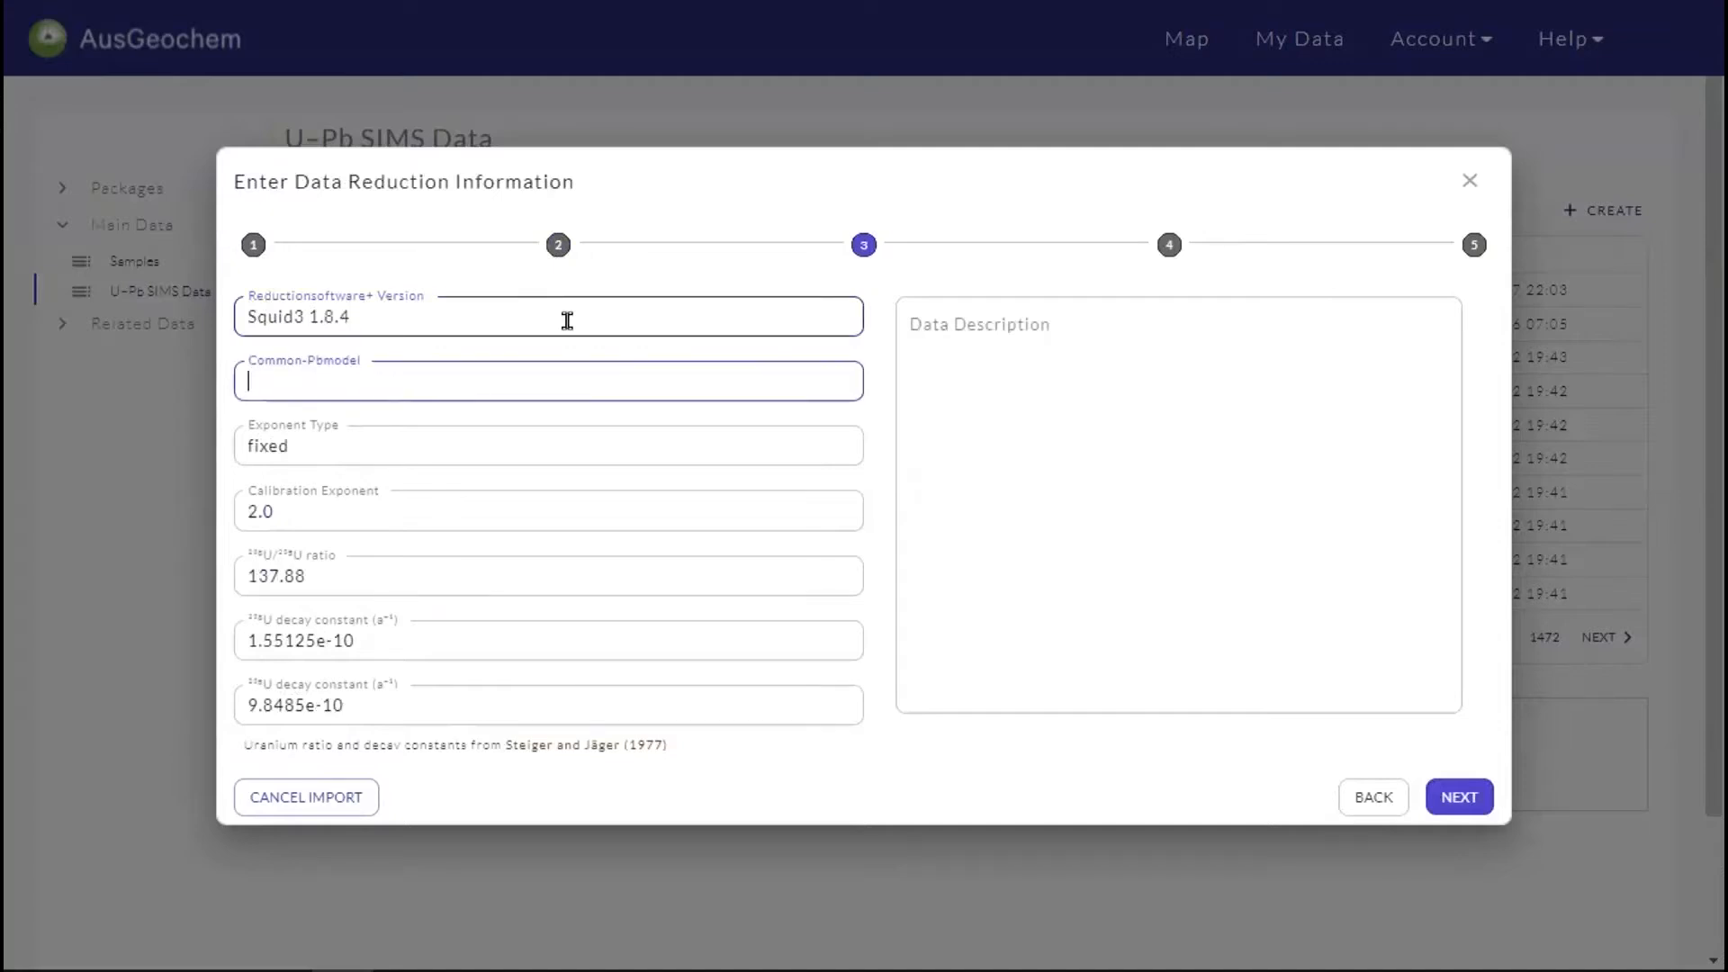
type("SK")
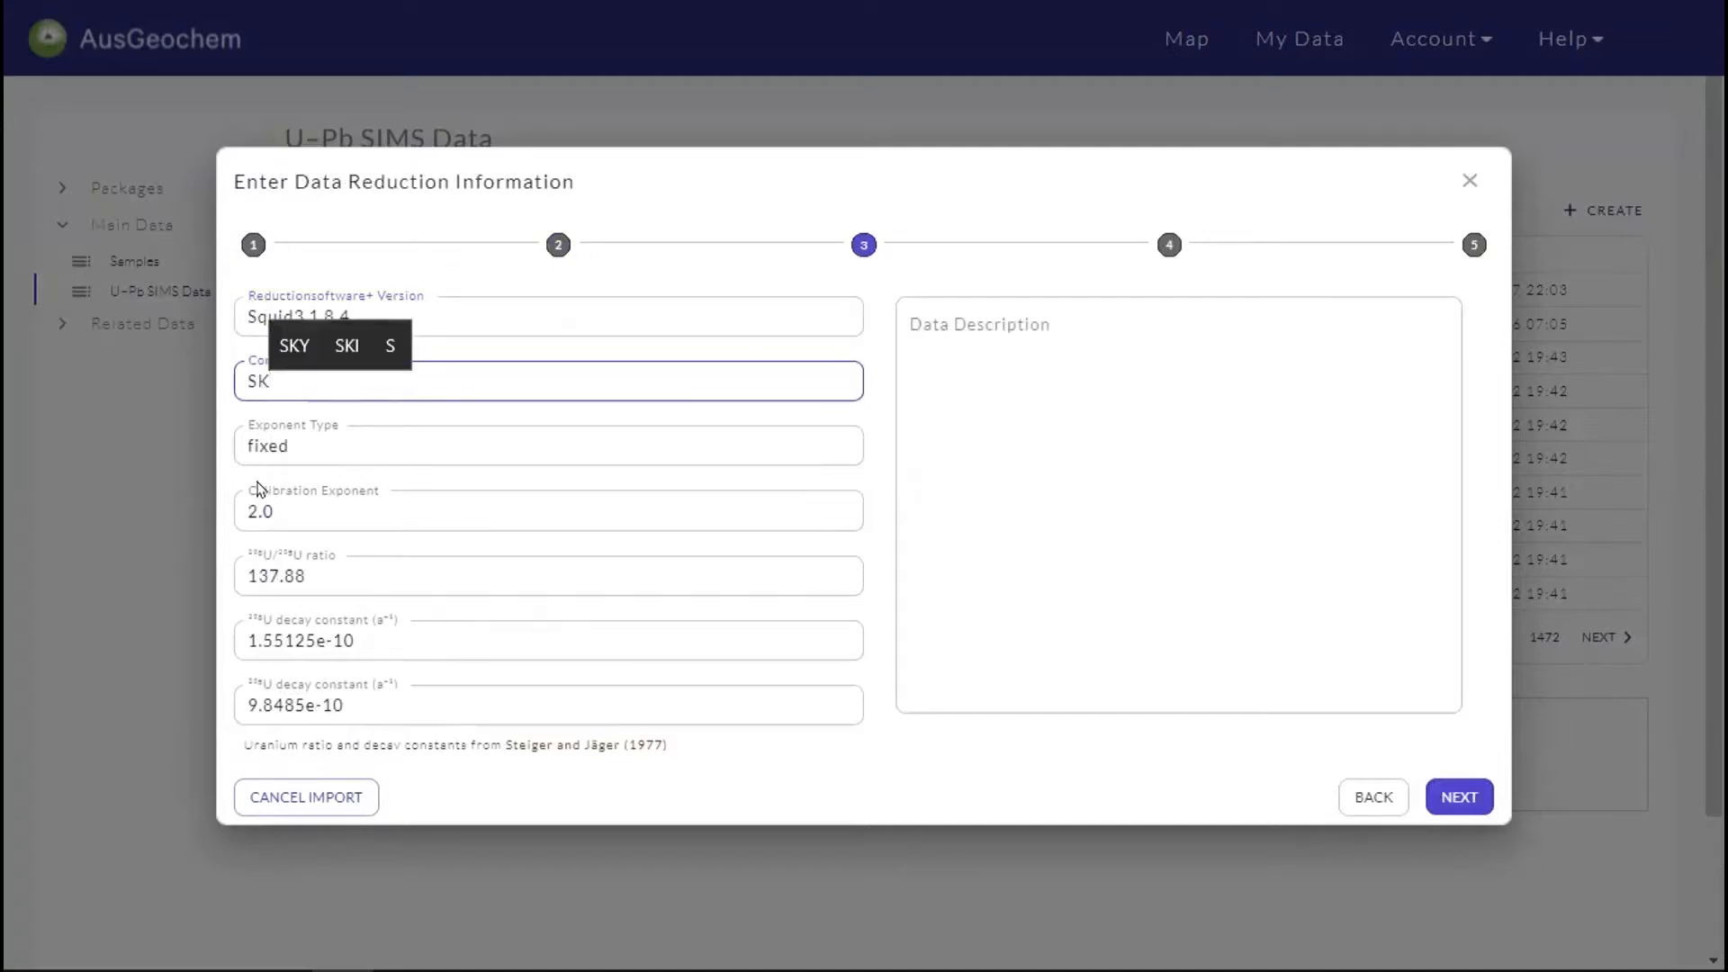
left_click(331, 444)
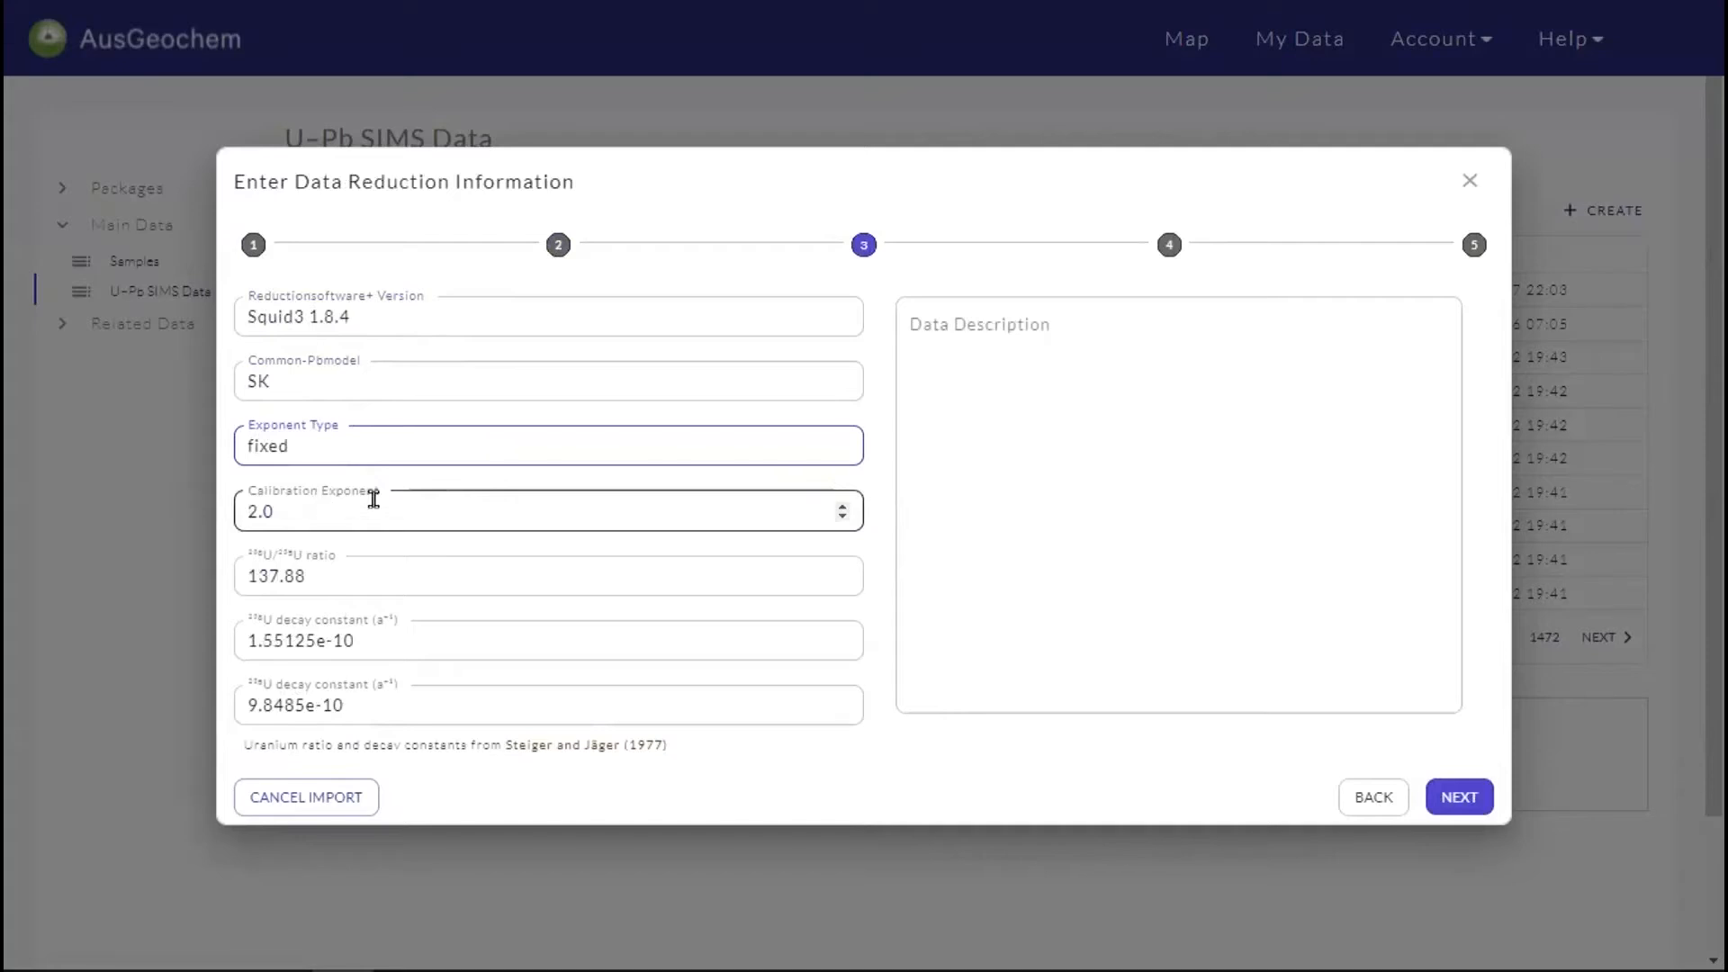
left_click(1459, 799)
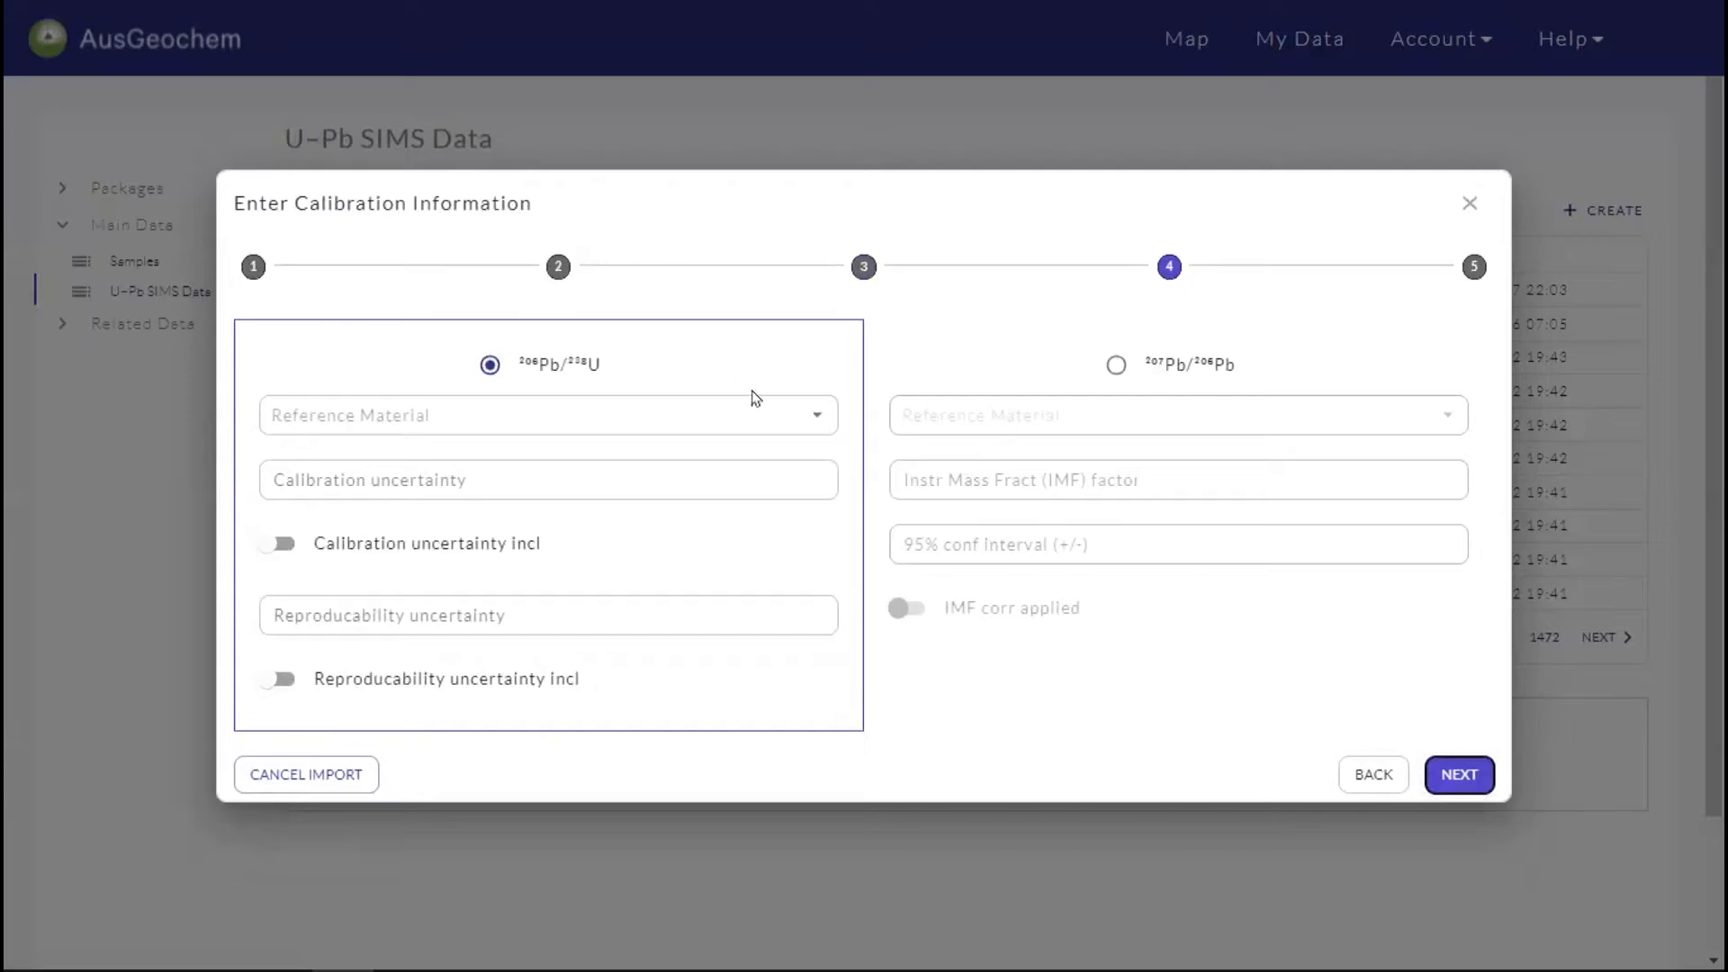
Step: Set the 206Pb/238U calibration reference material to M257 and get its calibration uncertainty ready for entry
left_click(817, 418)
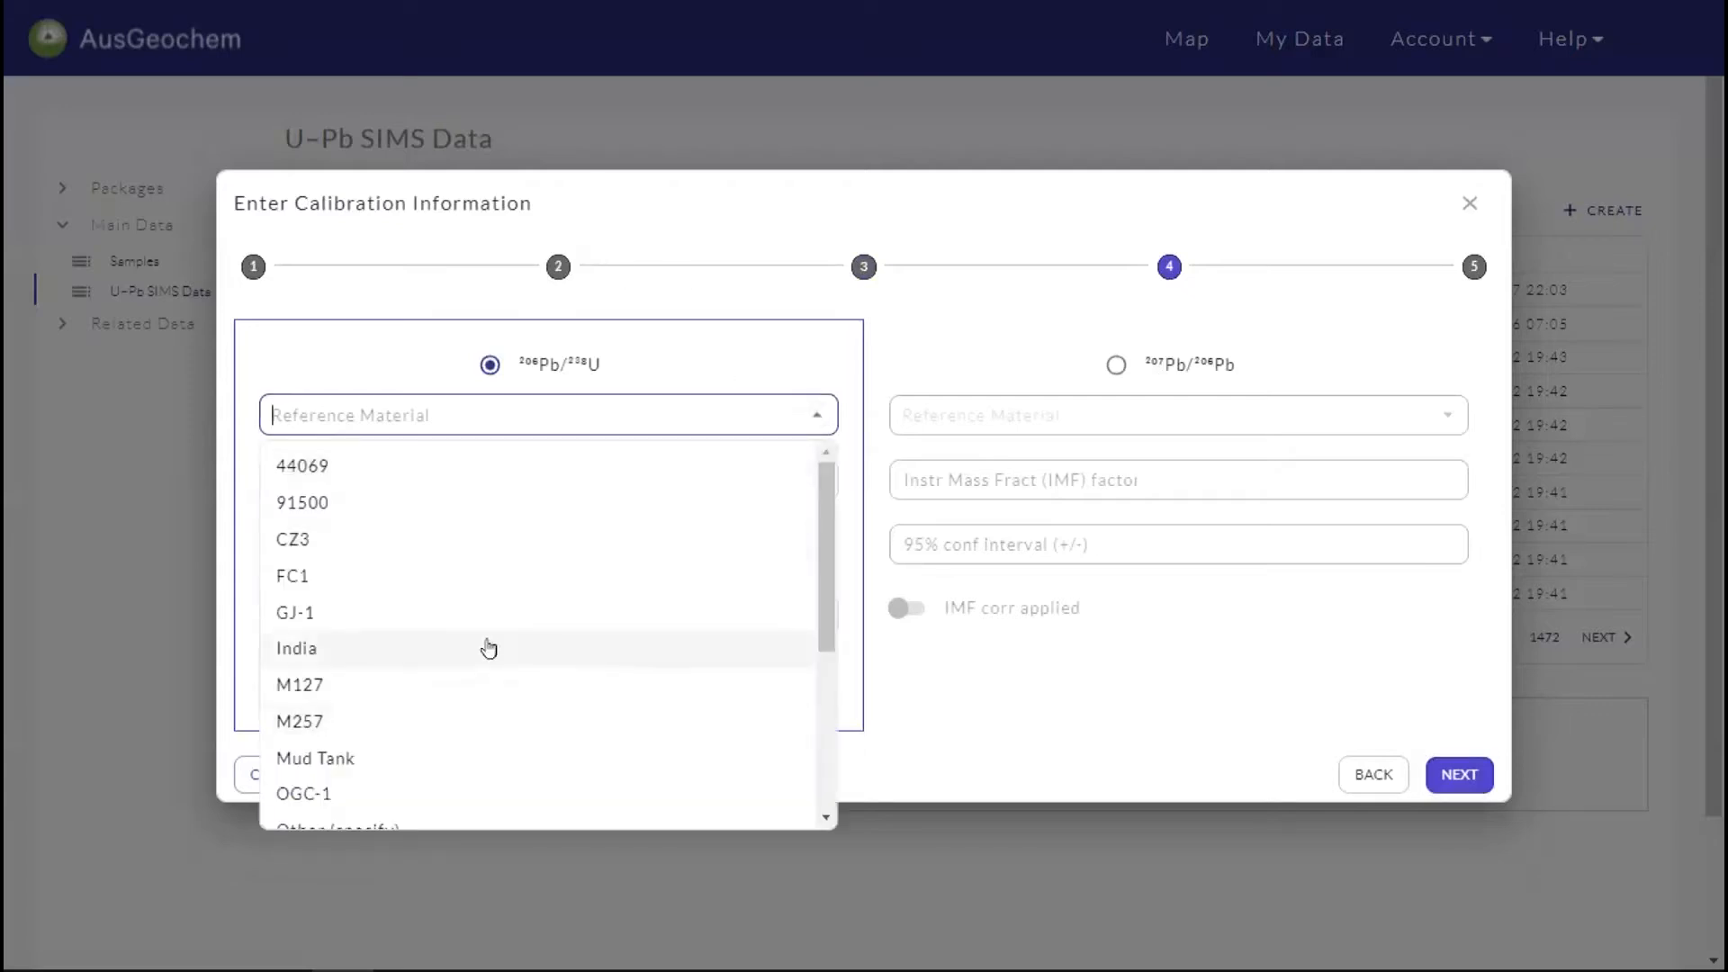
scroll(441, 666, "down", 3)
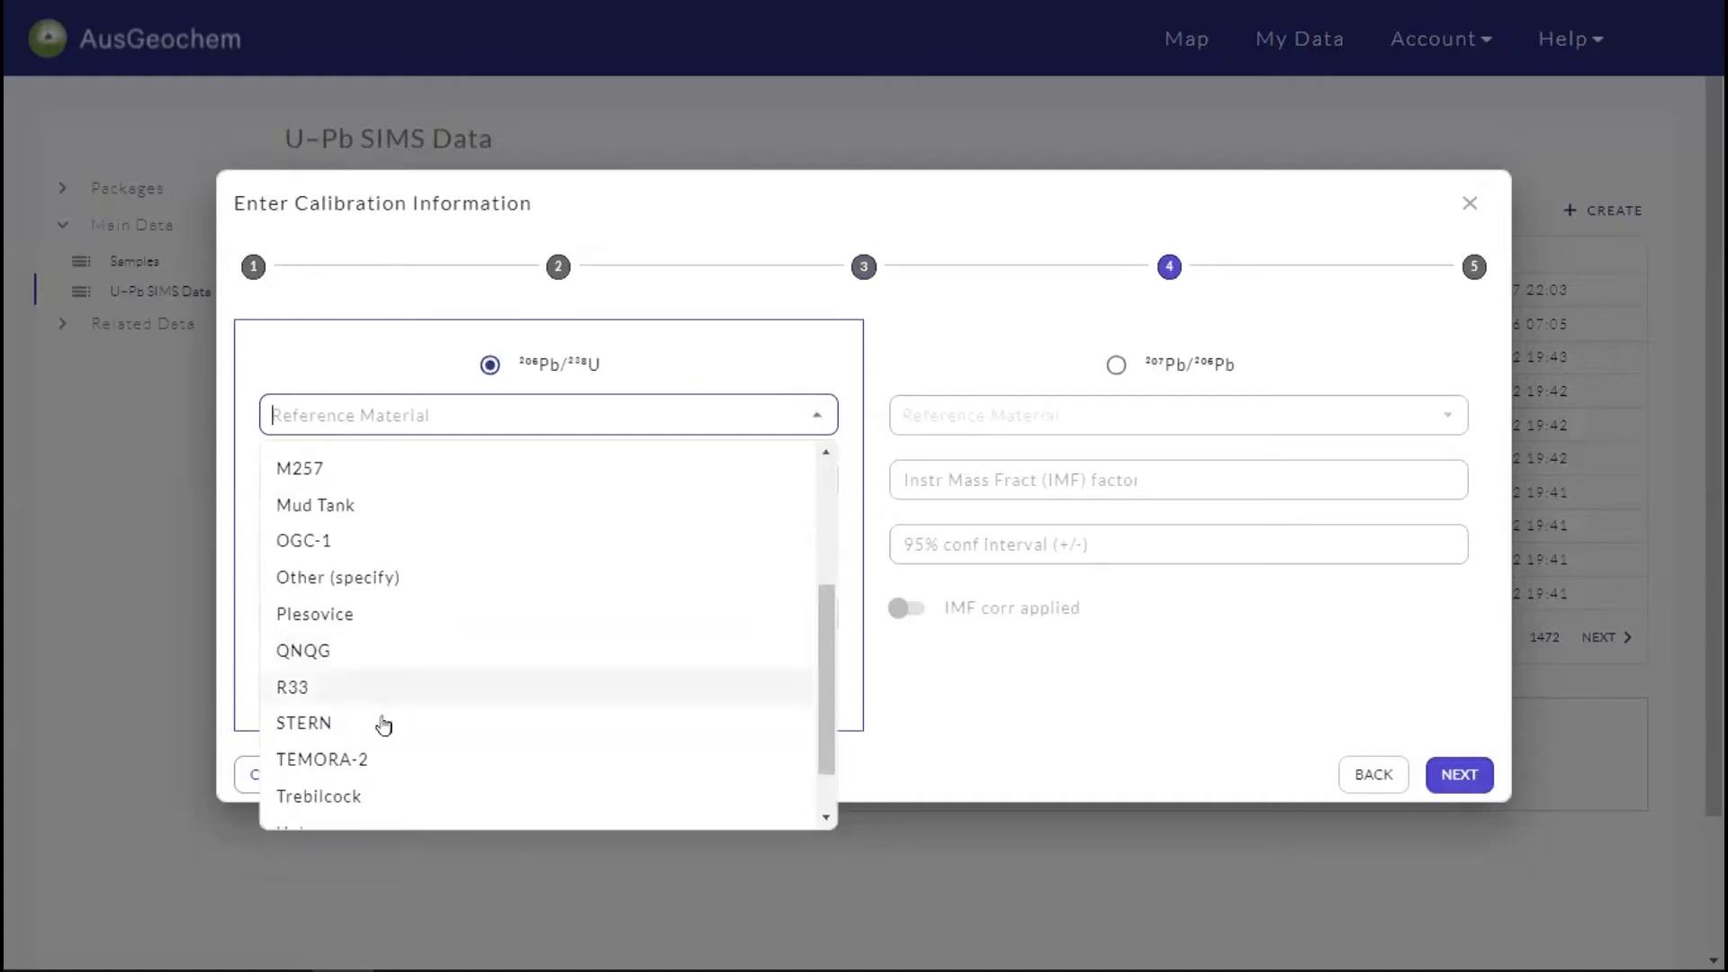
scroll(369, 702, "up", 3)
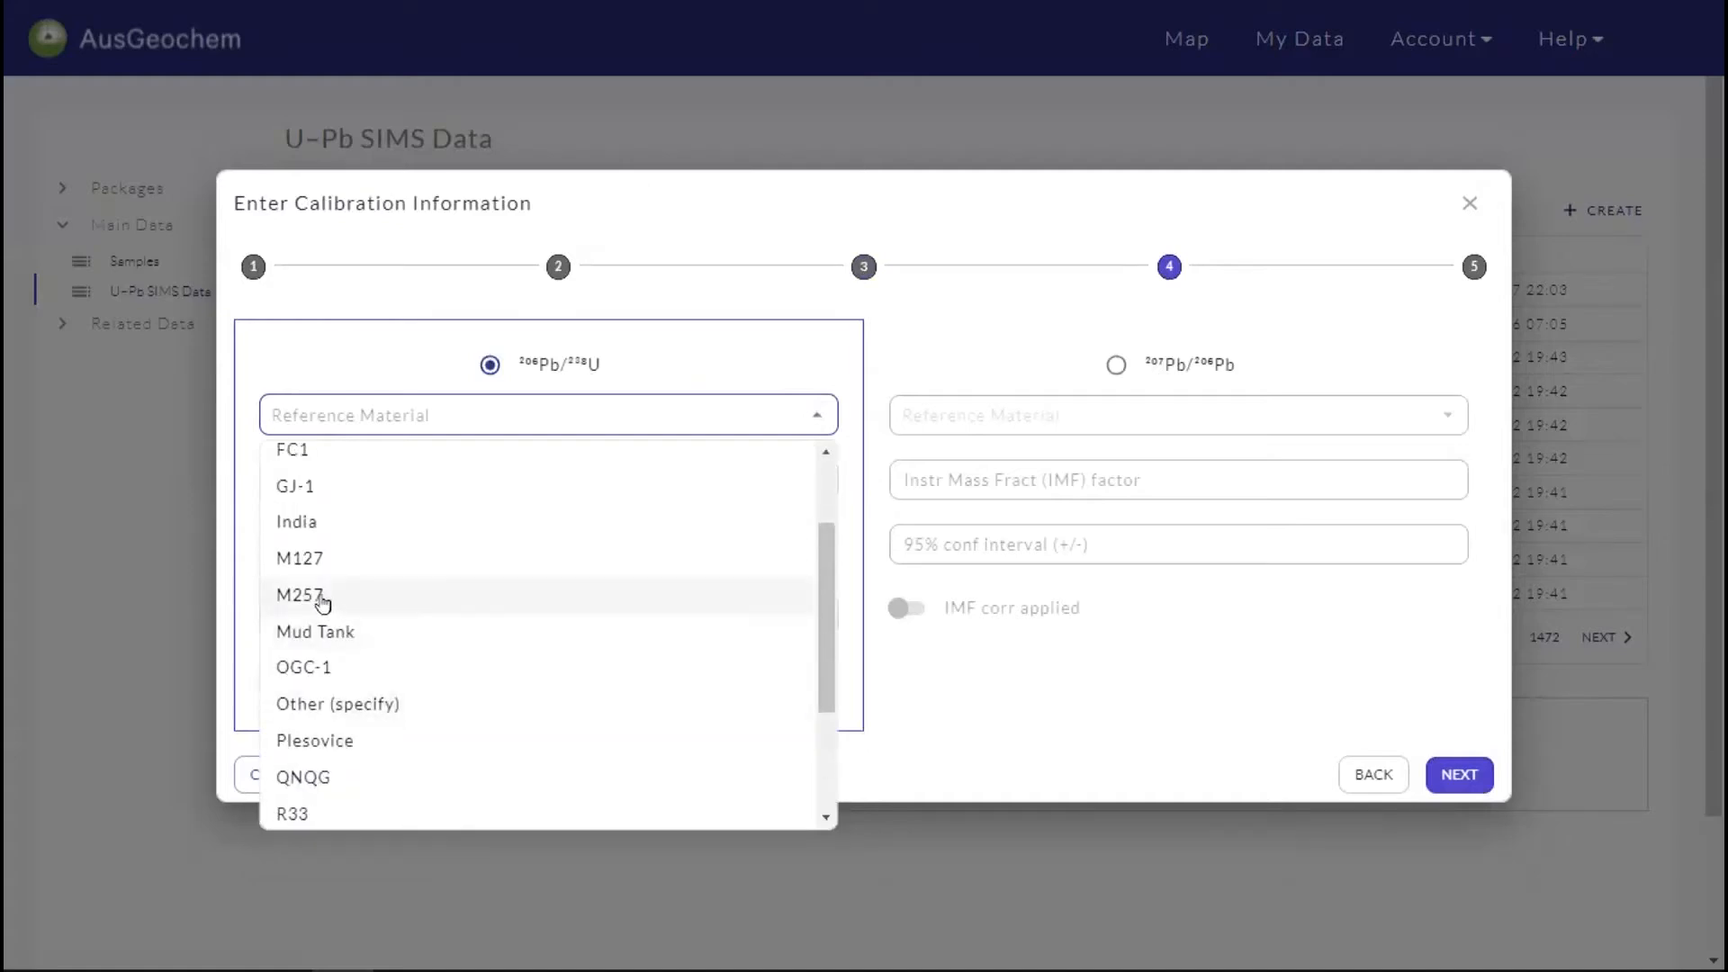
scroll(351, 675, "down", 3)
scroll(355, 644, "up", 4)
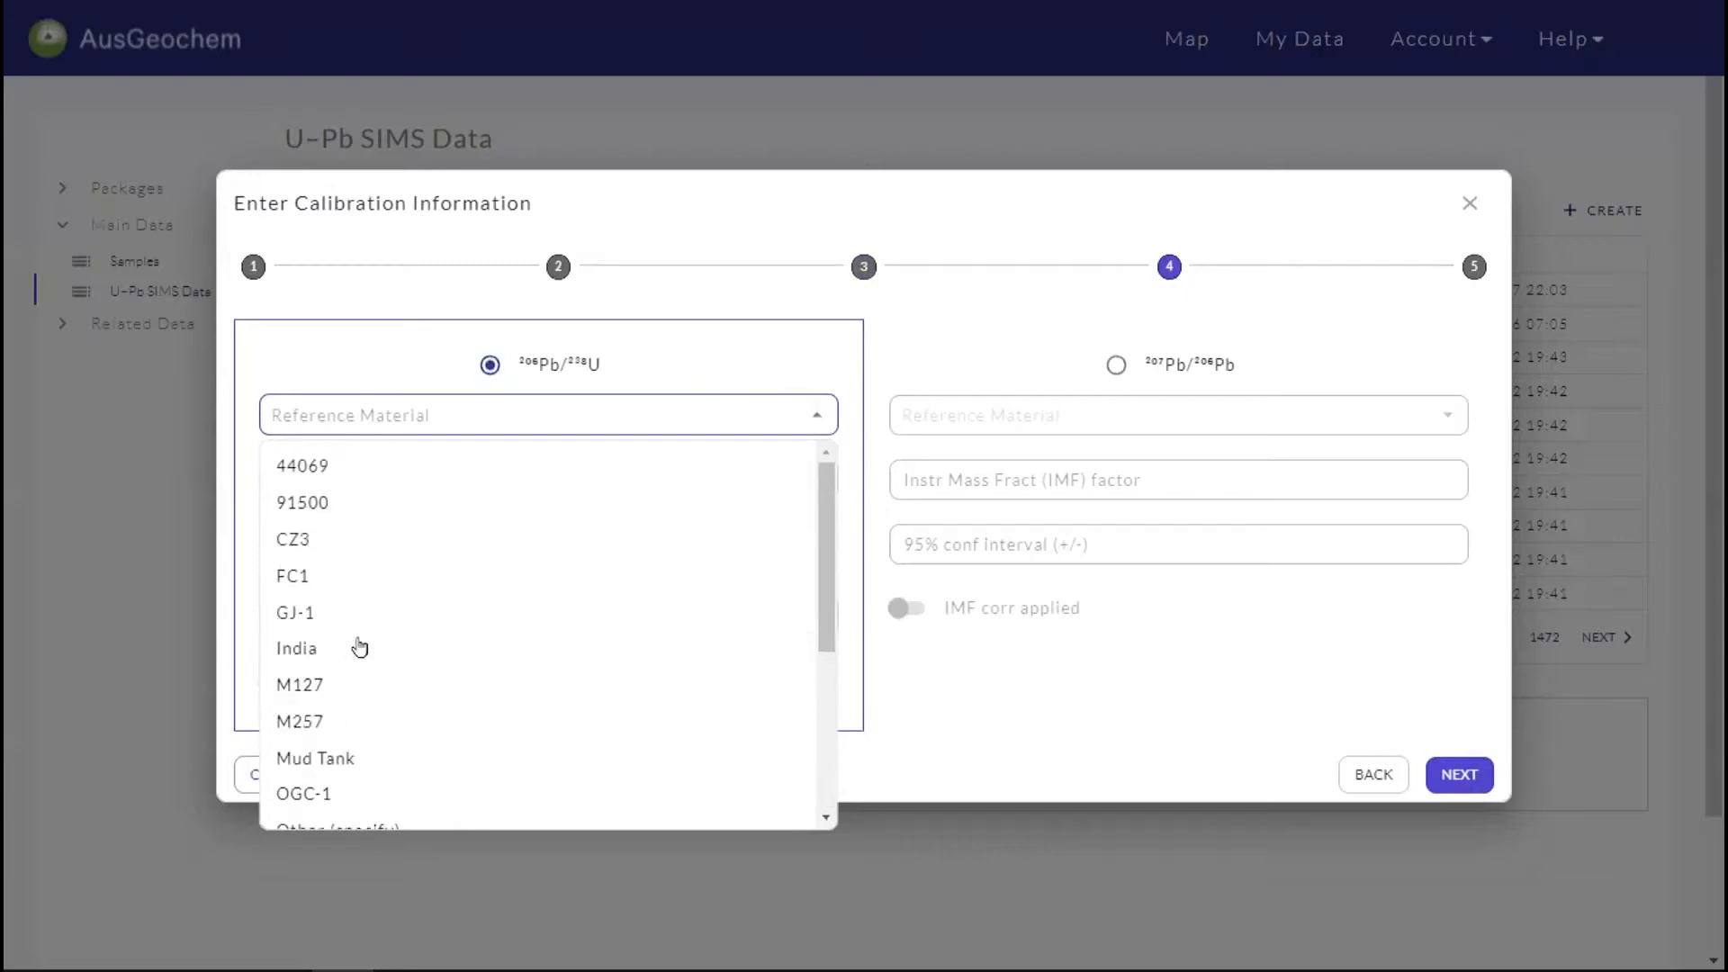
scroll(361, 603, "down", 3)
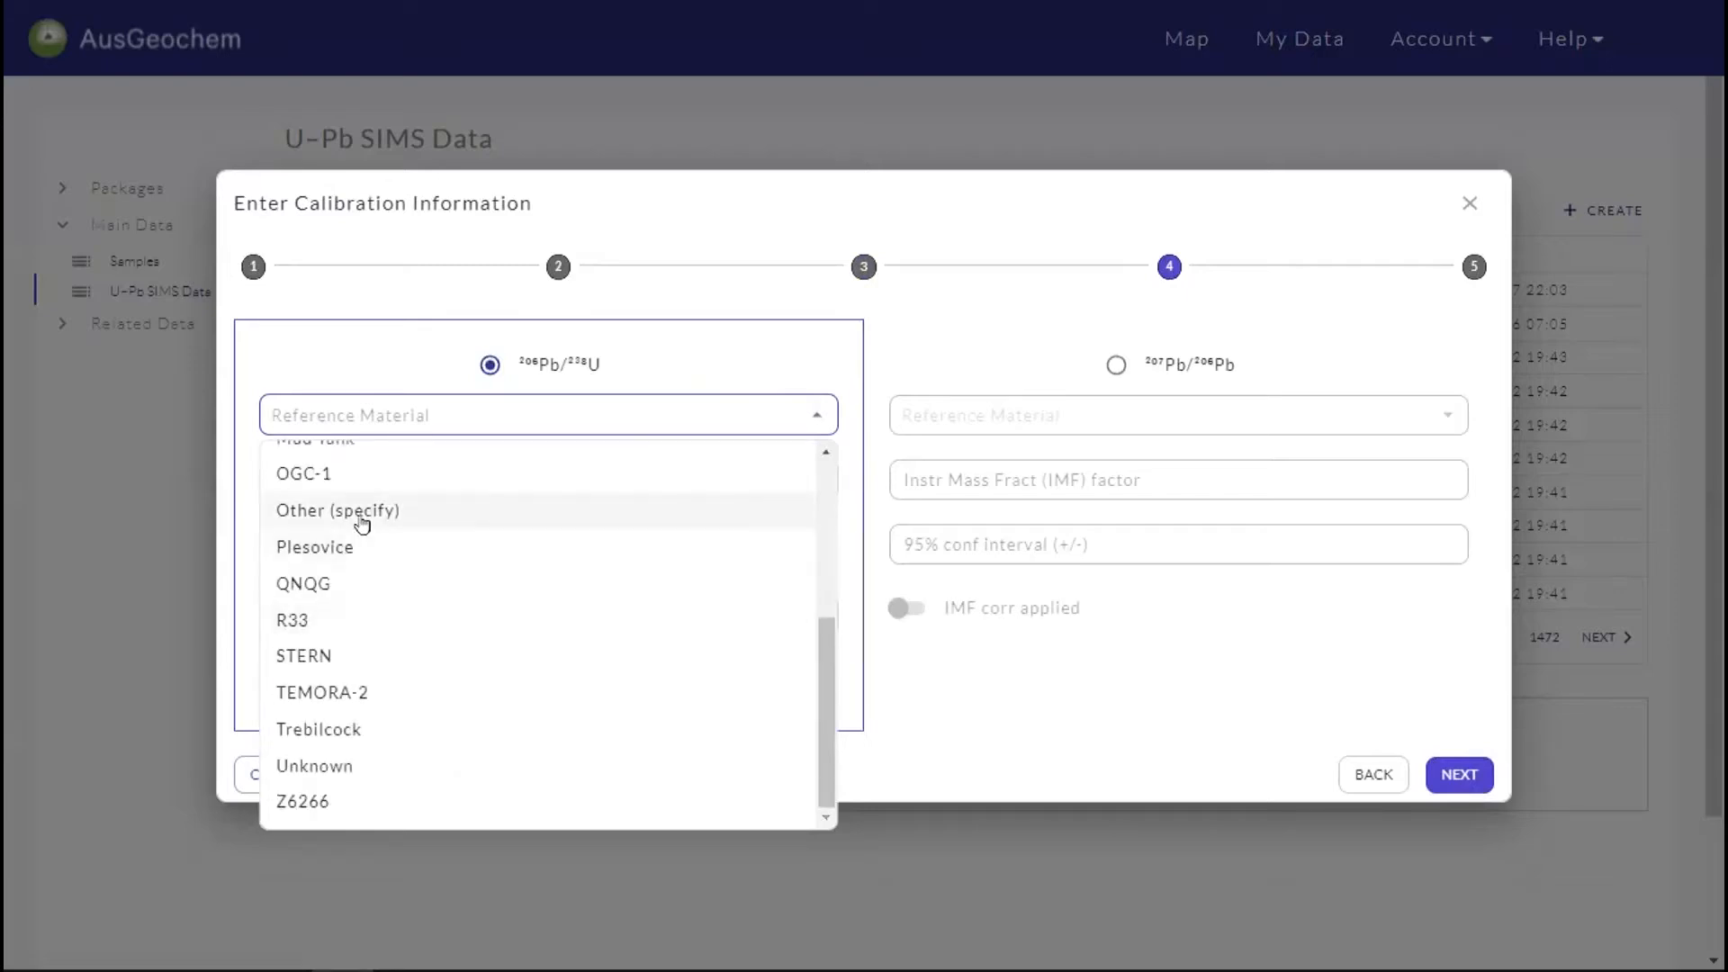
scroll(360, 527, "up", 1)
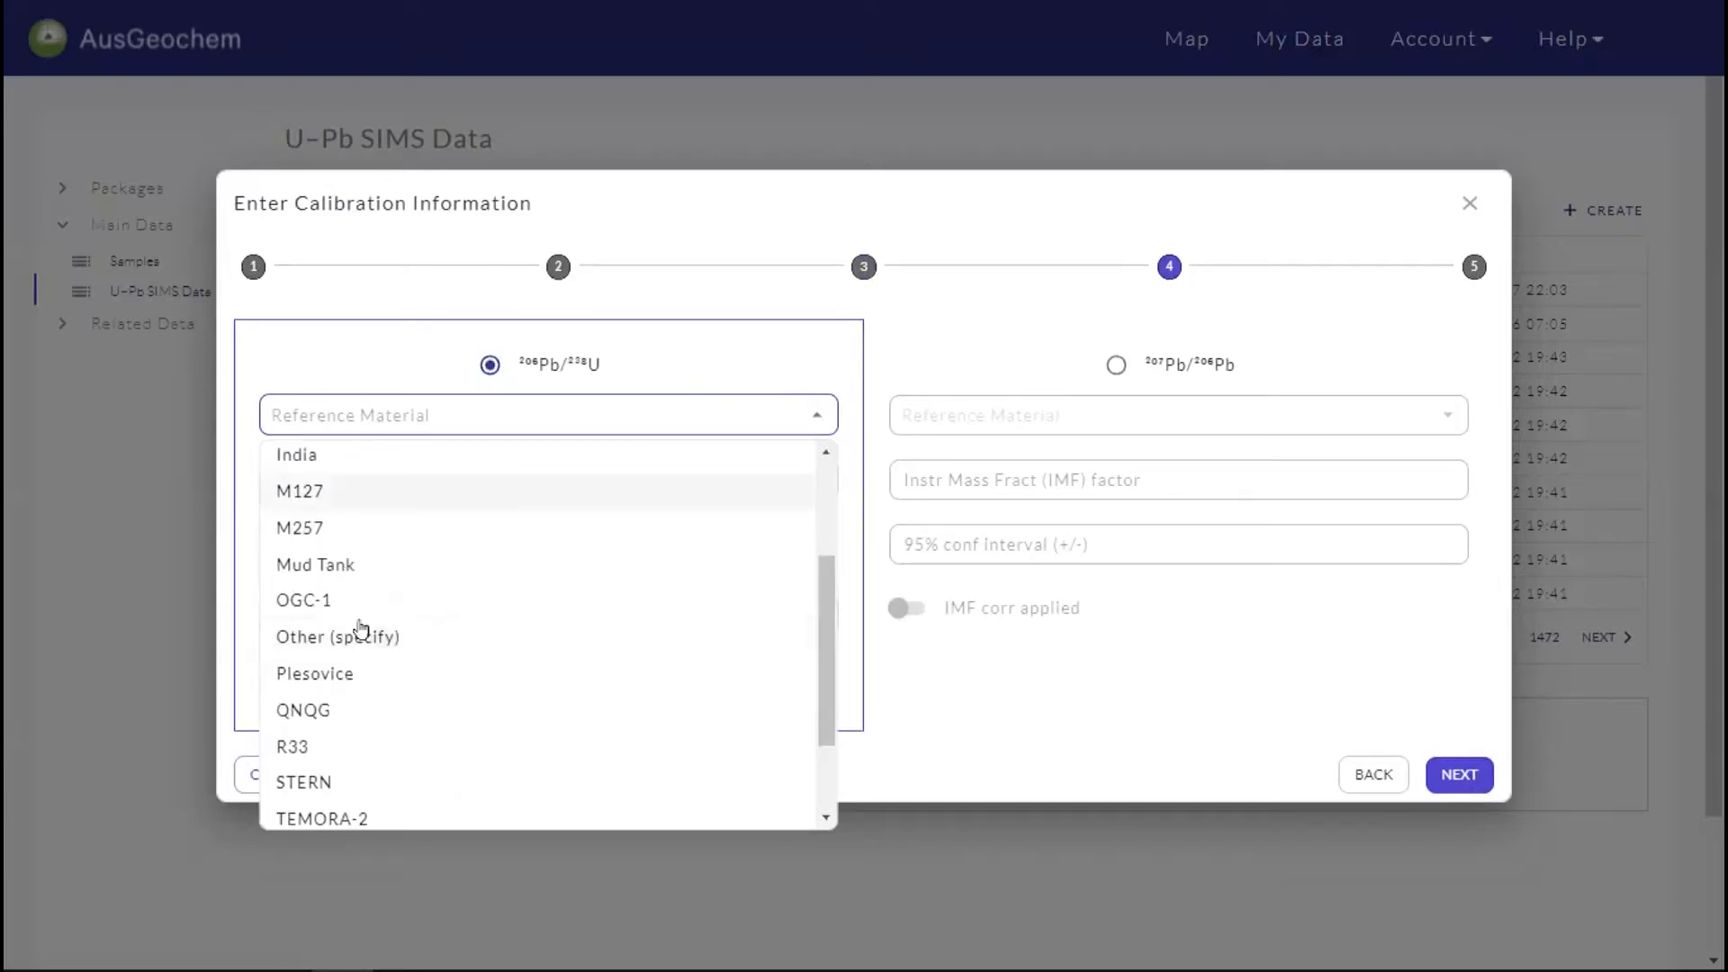
left_click(314, 532)
left_click(409, 500)
left_click(465, 510)
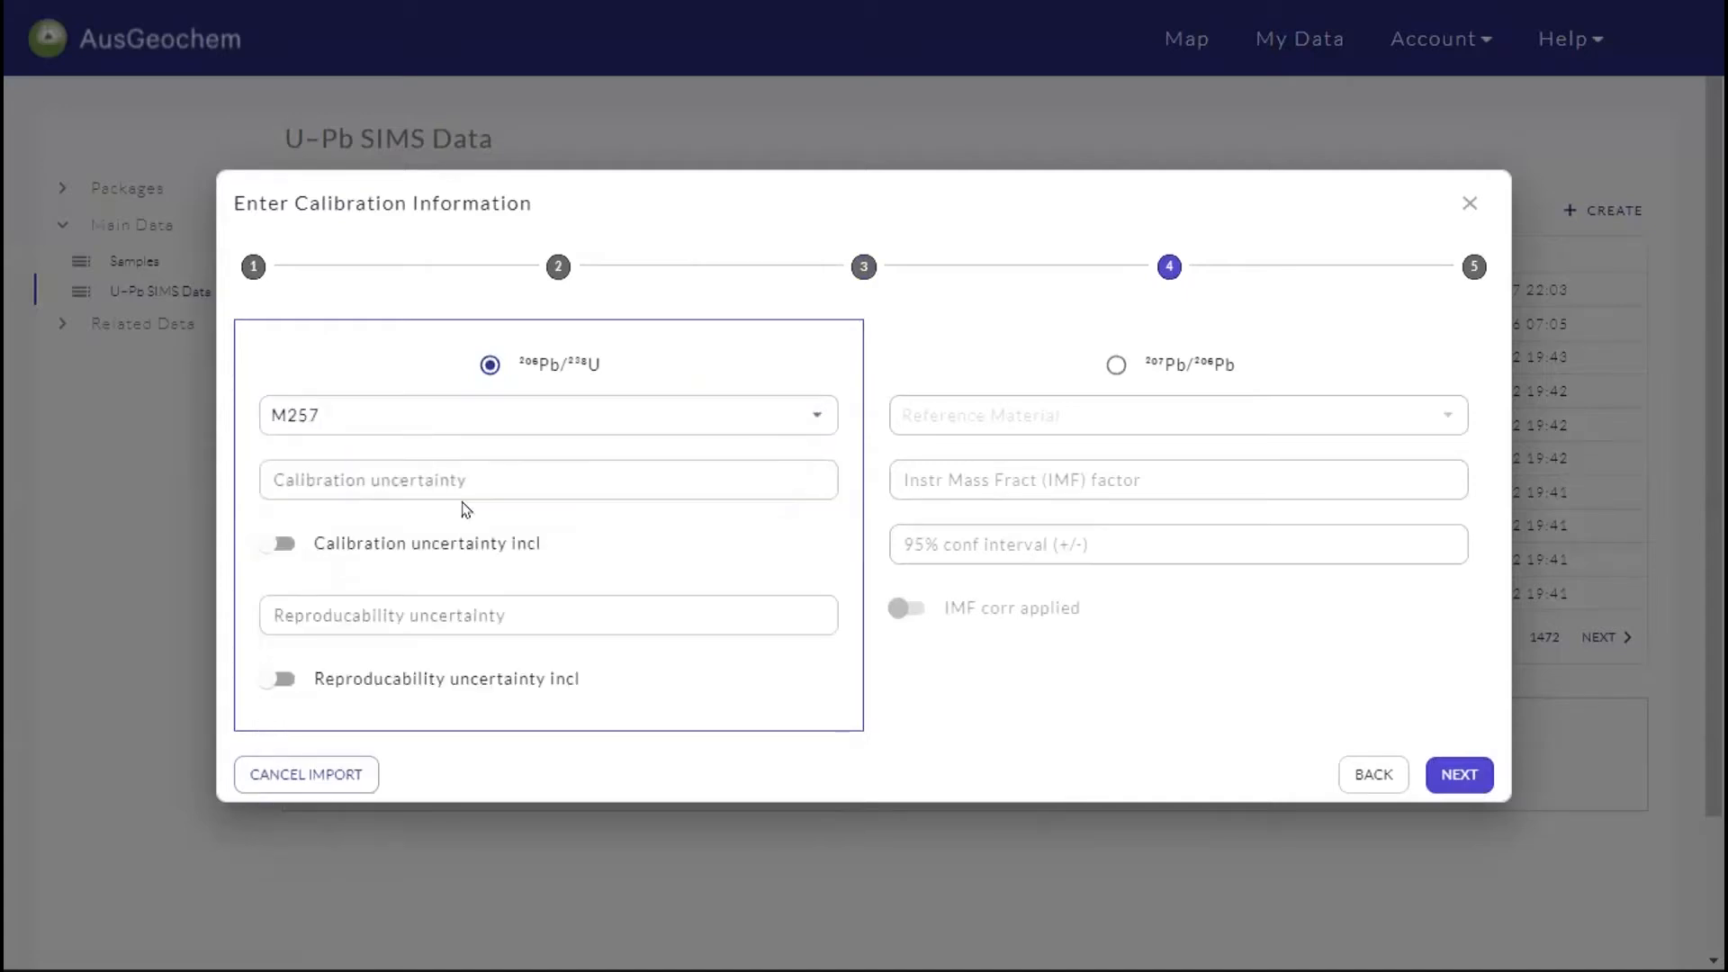
Step: Switch to Squid3 and display the calibration constant weighted mean for the reference materials
key("alt+Tab")
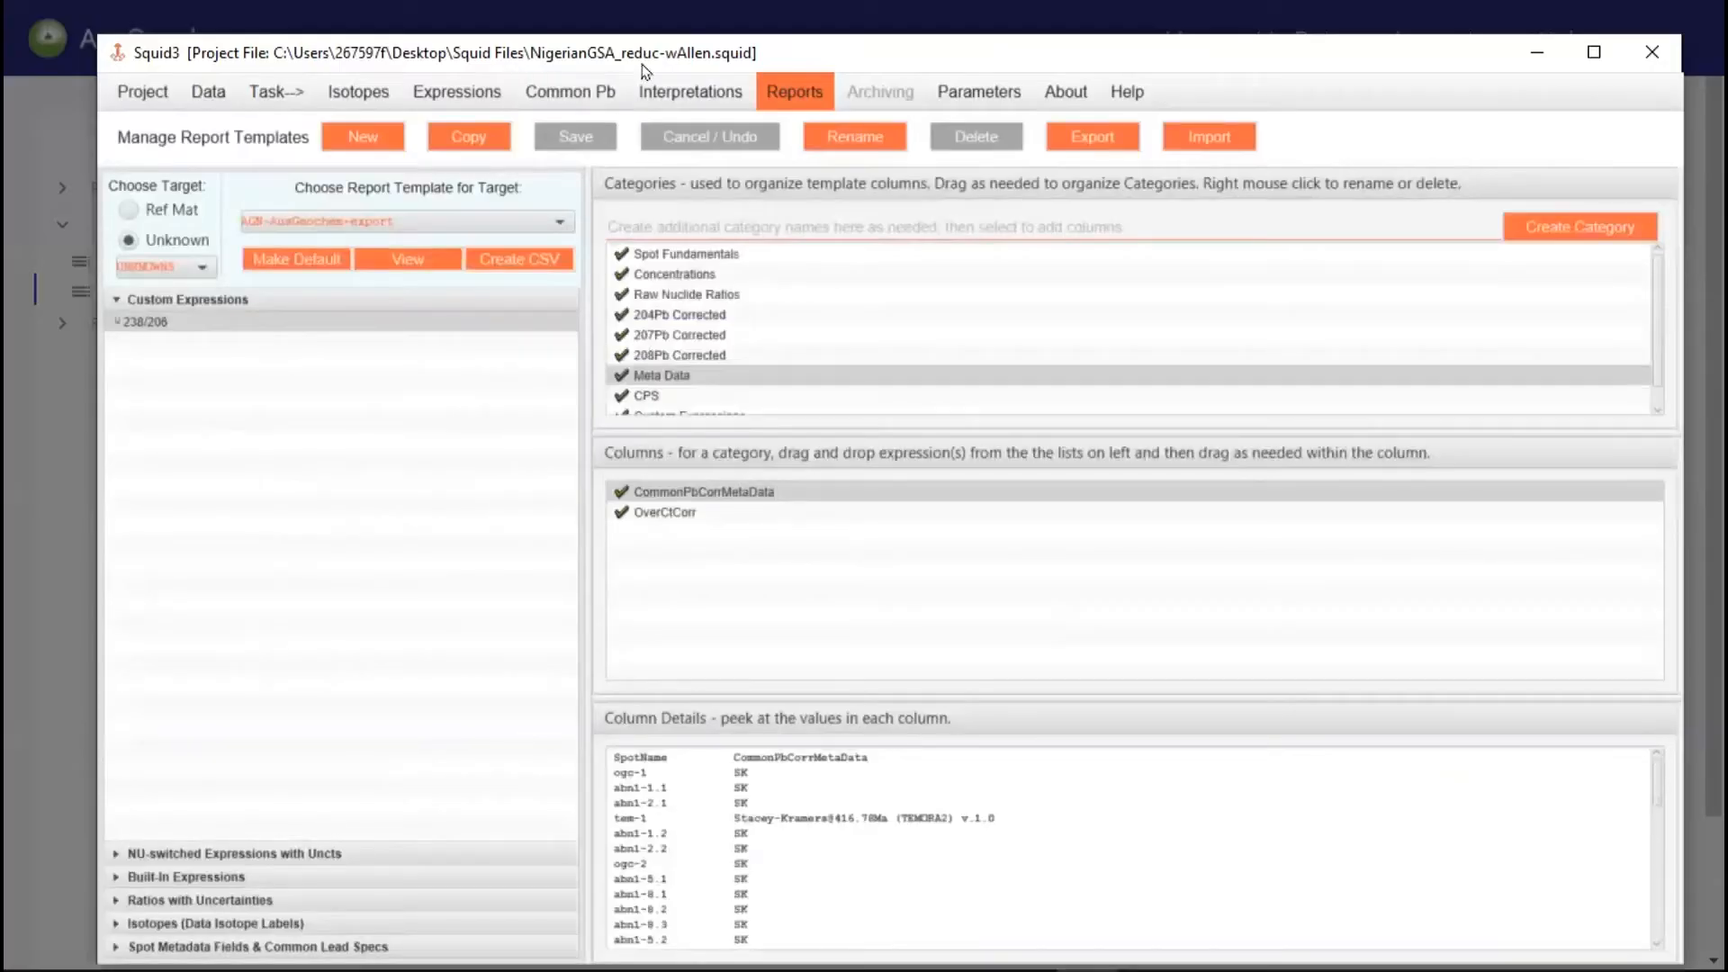
left_click(670, 91)
mouse_move(700, 132)
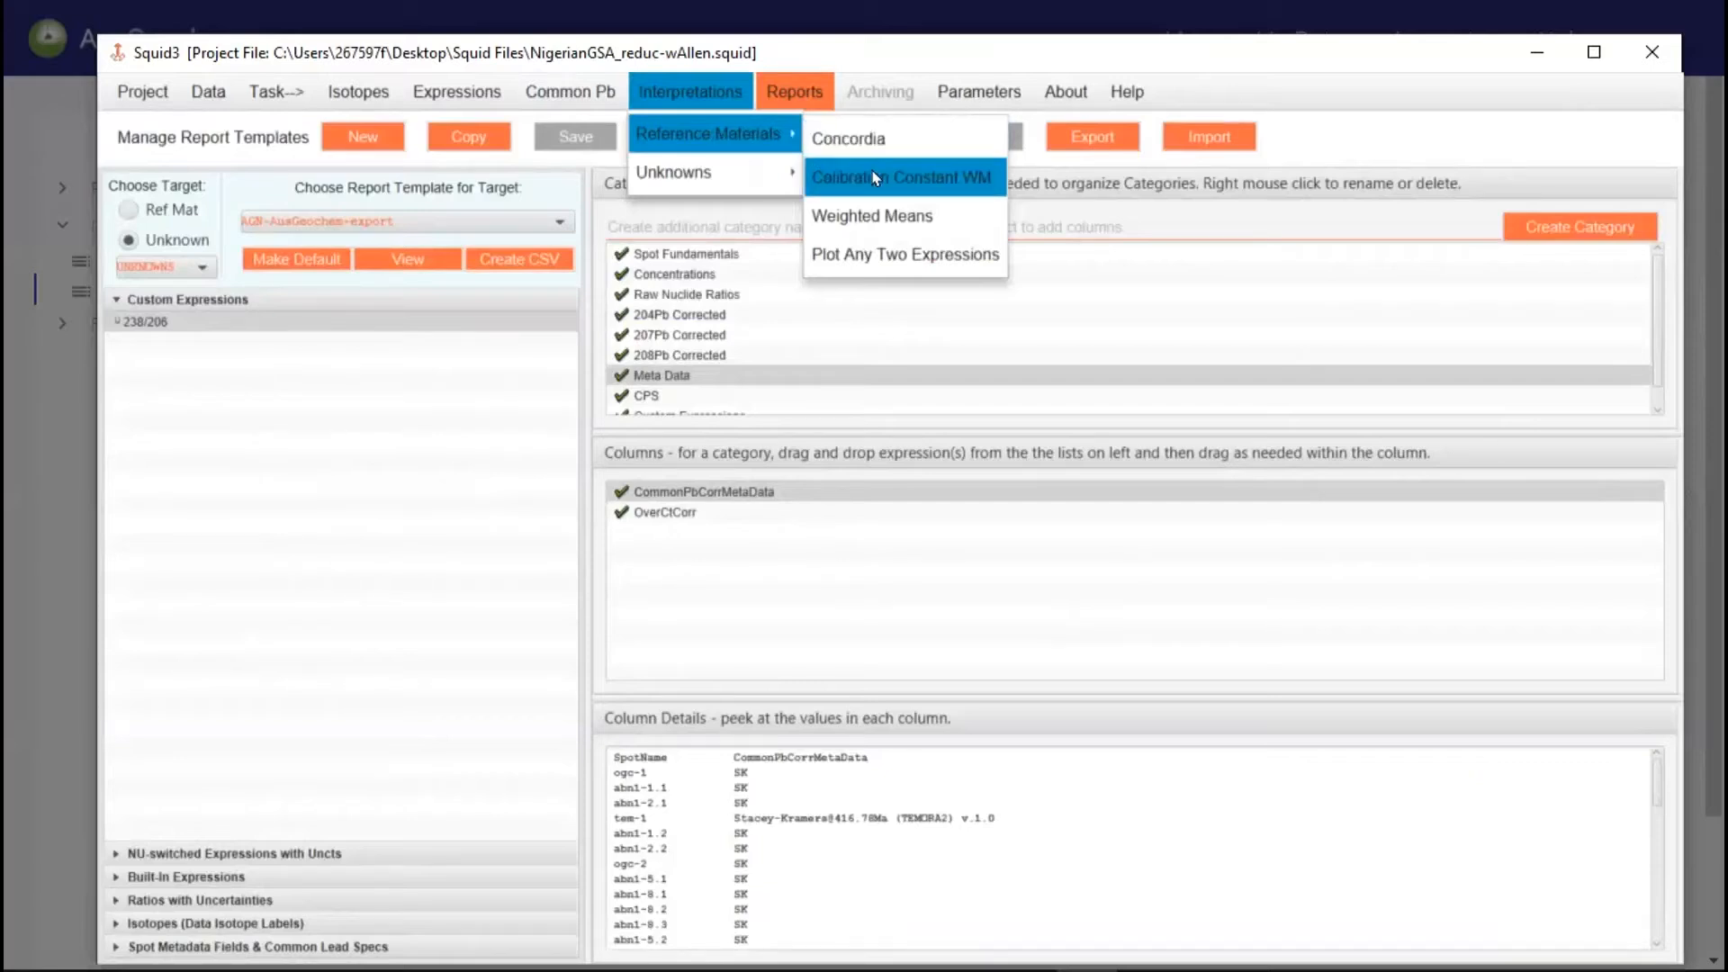
left_click(963, 180)
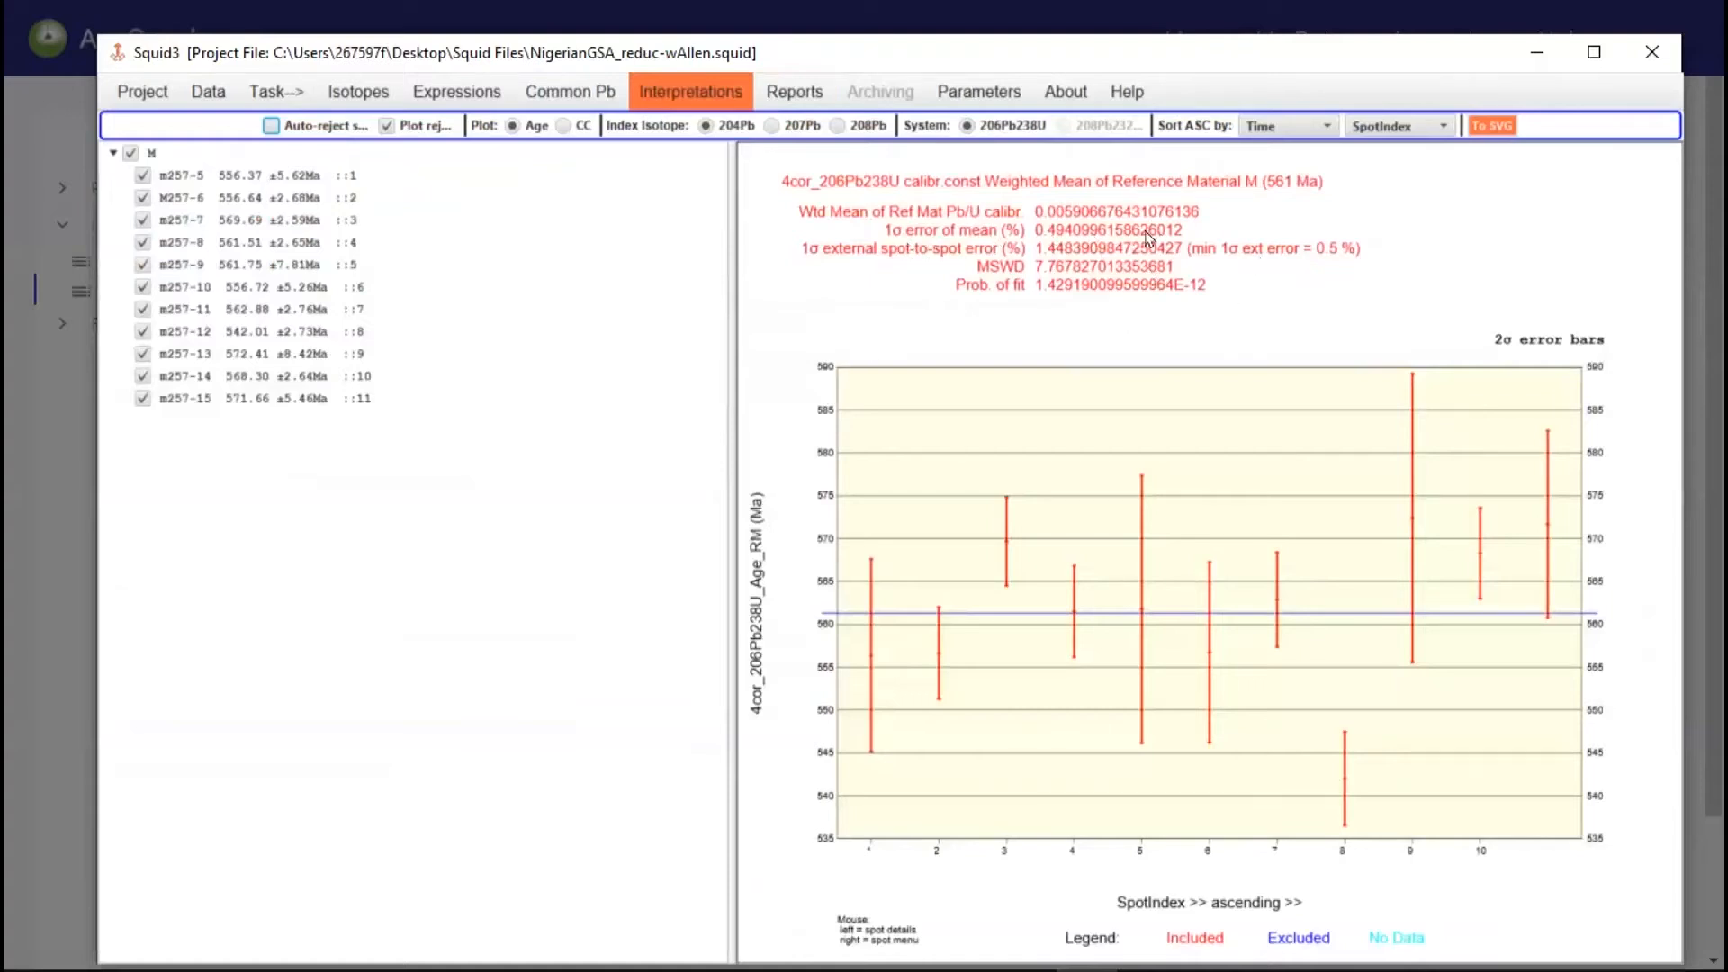
Step: Return to AusGeochem, enter 0.49 as calibration uncertainty and 1.45 as reproducibility uncertainty, and recheck both against Squid3
left_click(1195, 22)
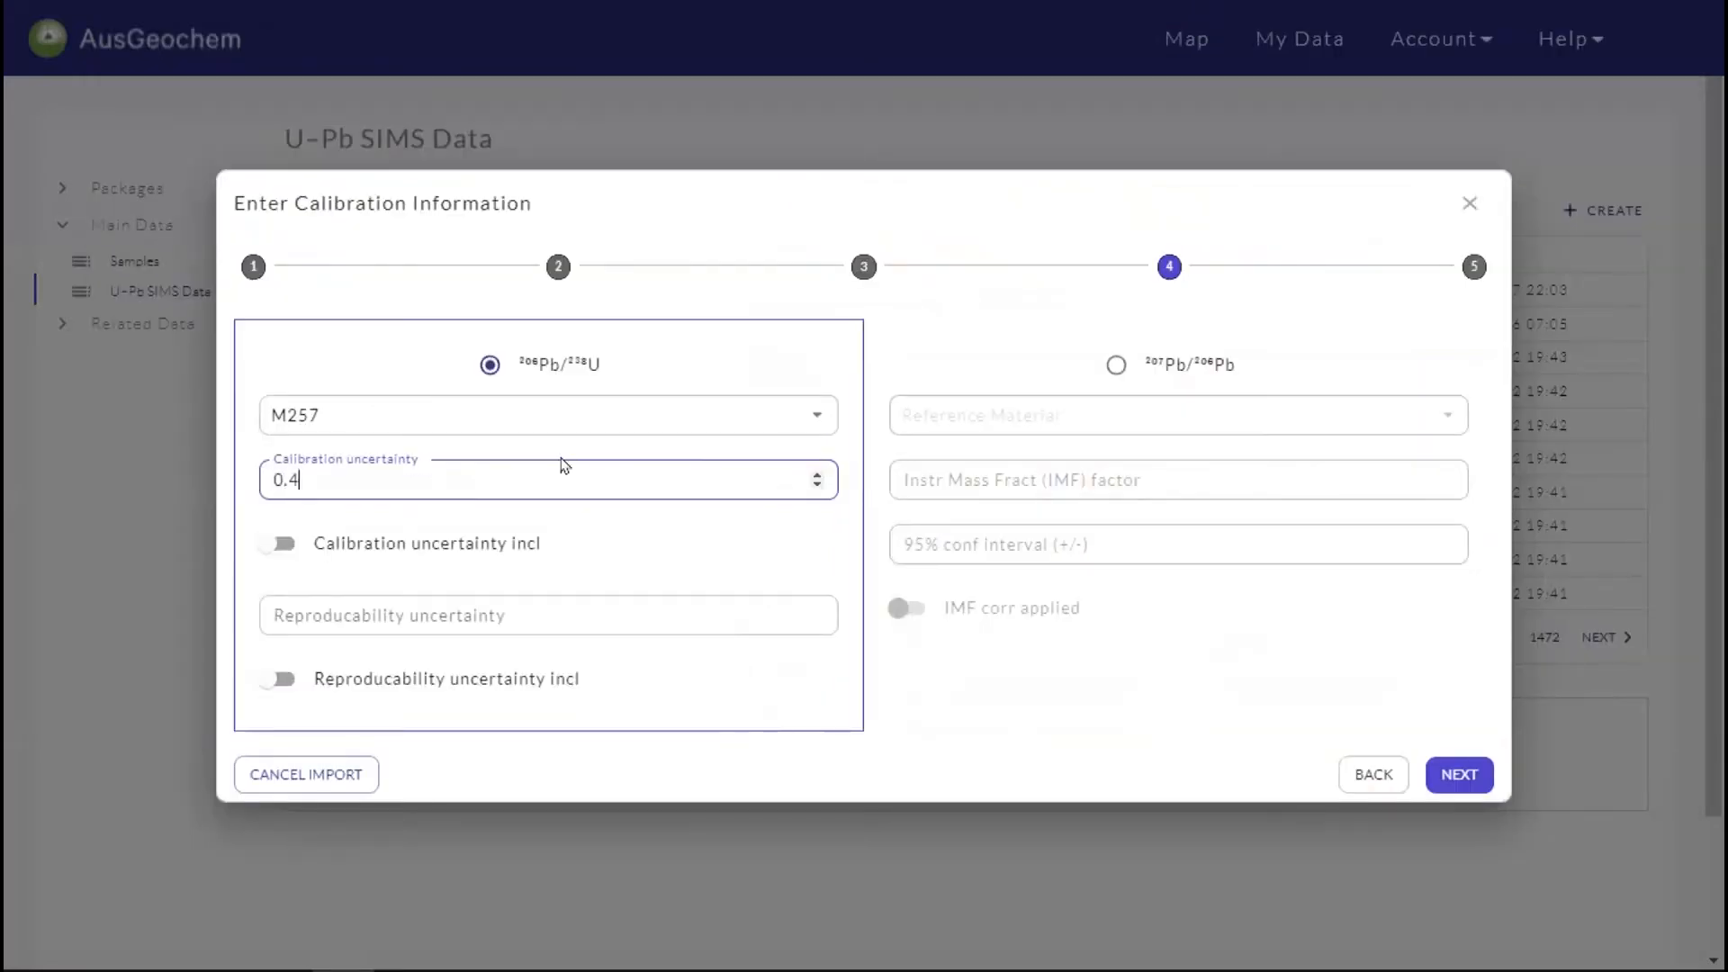
key("Tab")
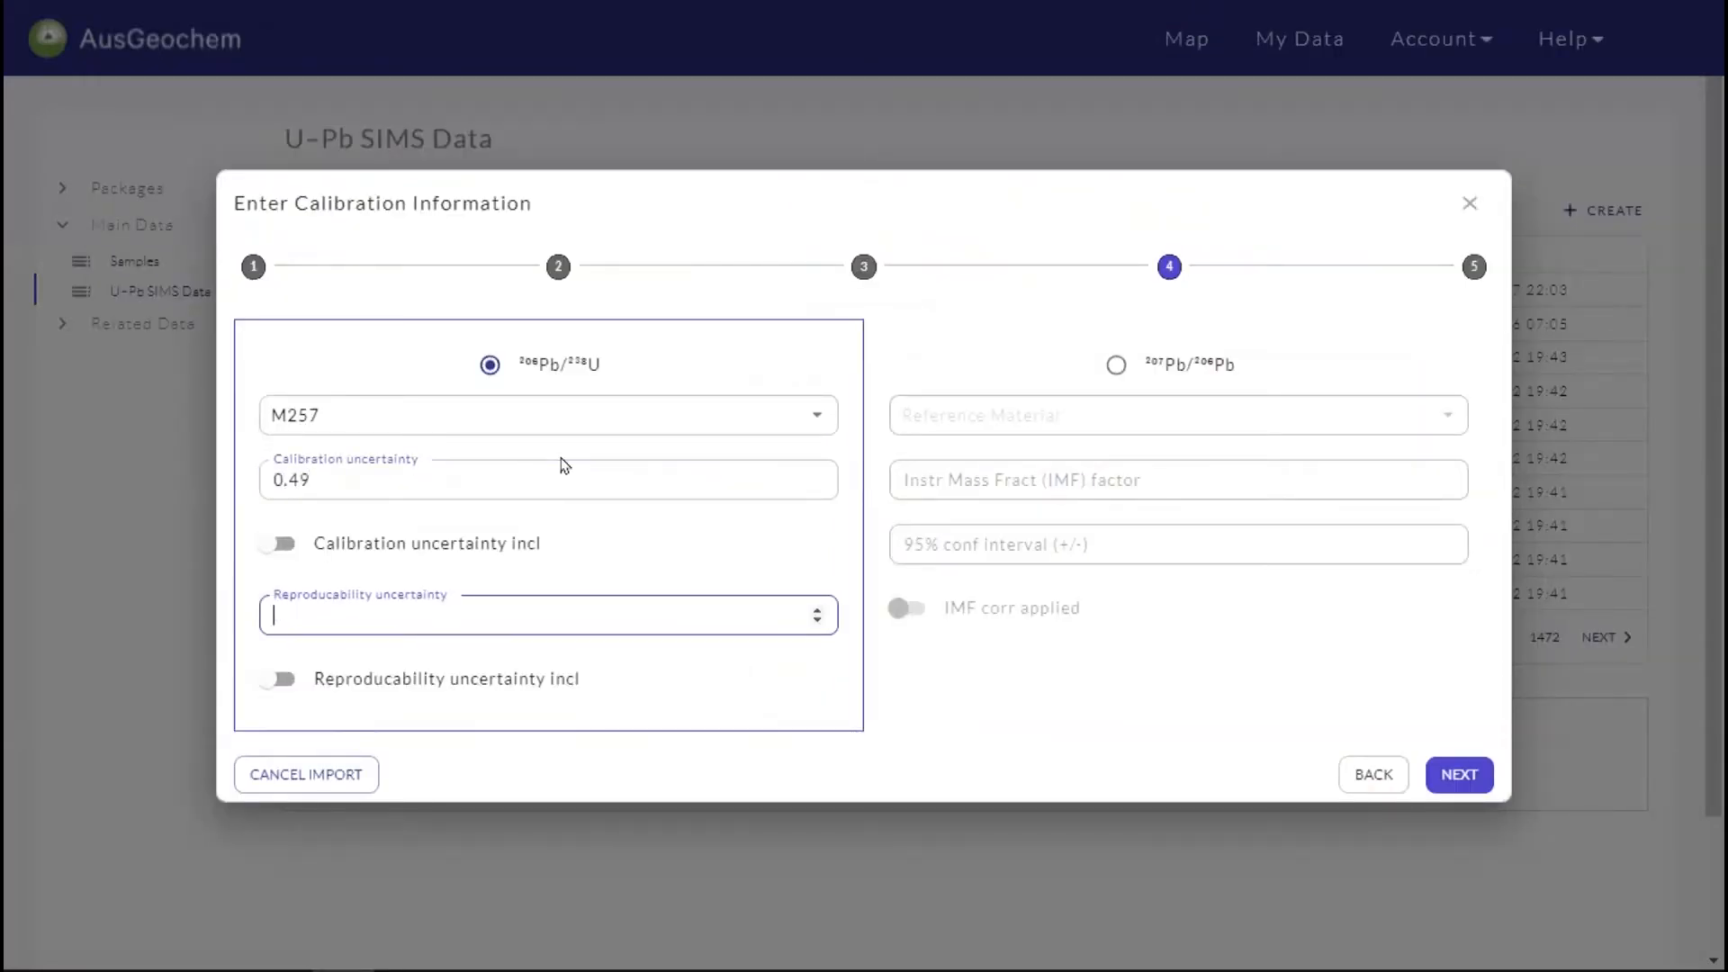
type("1")
key("Tab")
key("alt+Tab")
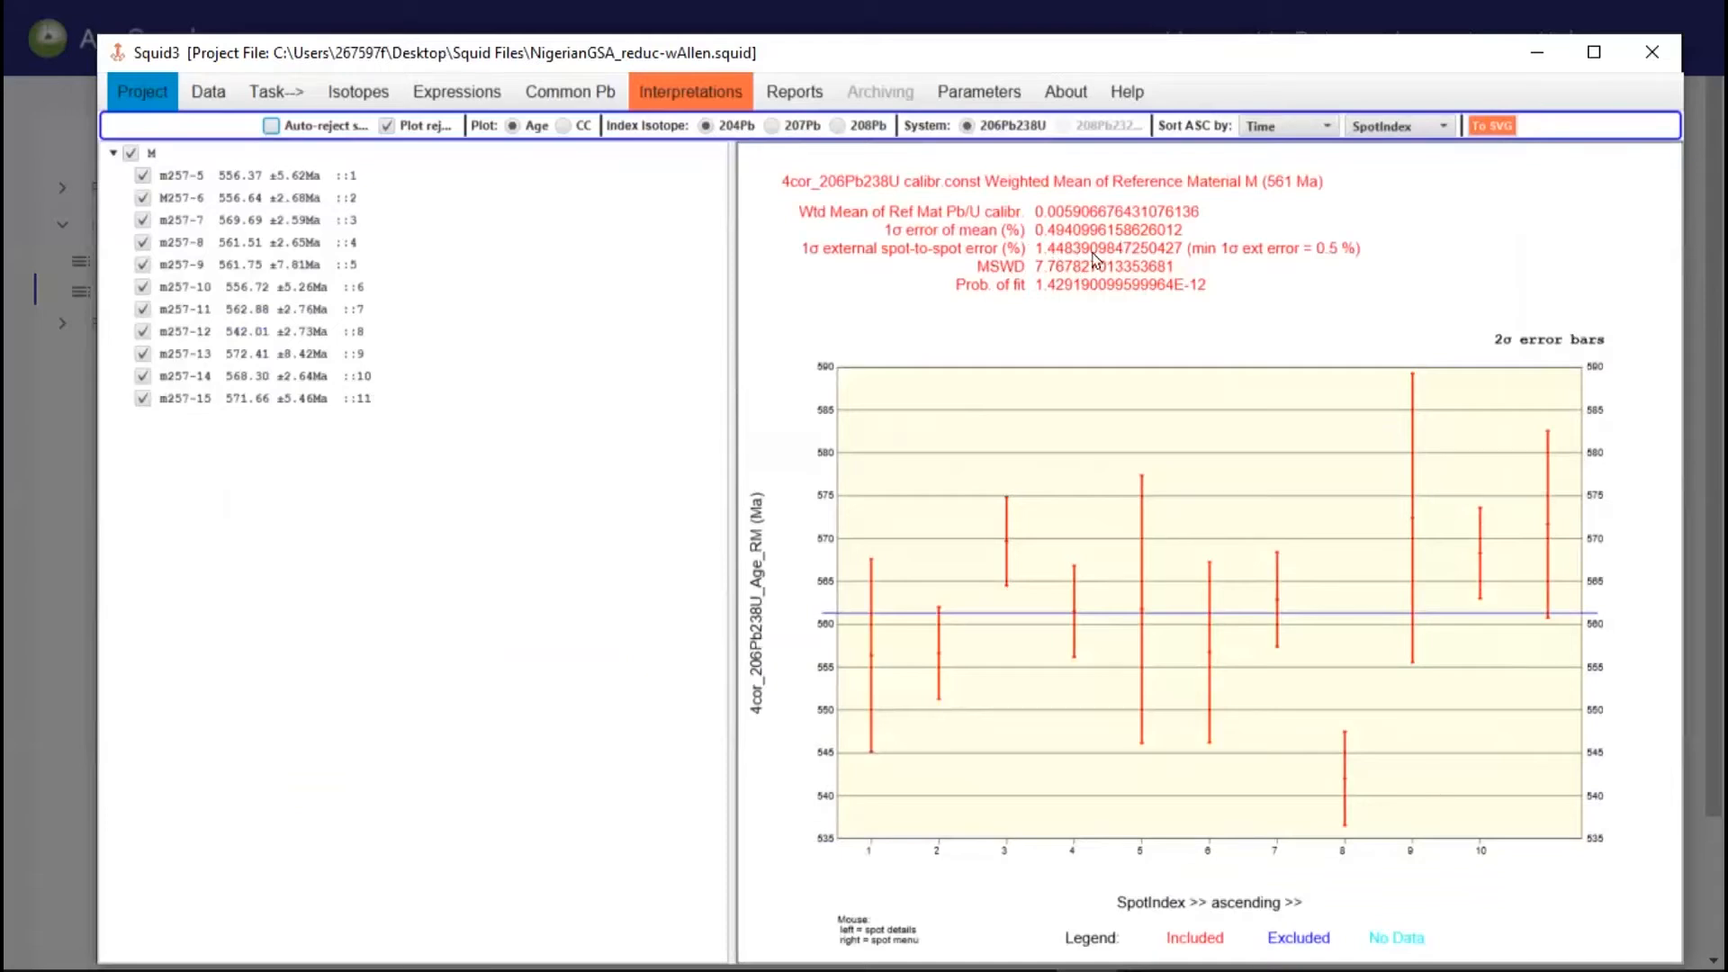
key("alt+Tab")
Step: Mark both the calibration and reproducibility uncertainties as included and continue to spot refinement
left_click(280, 543)
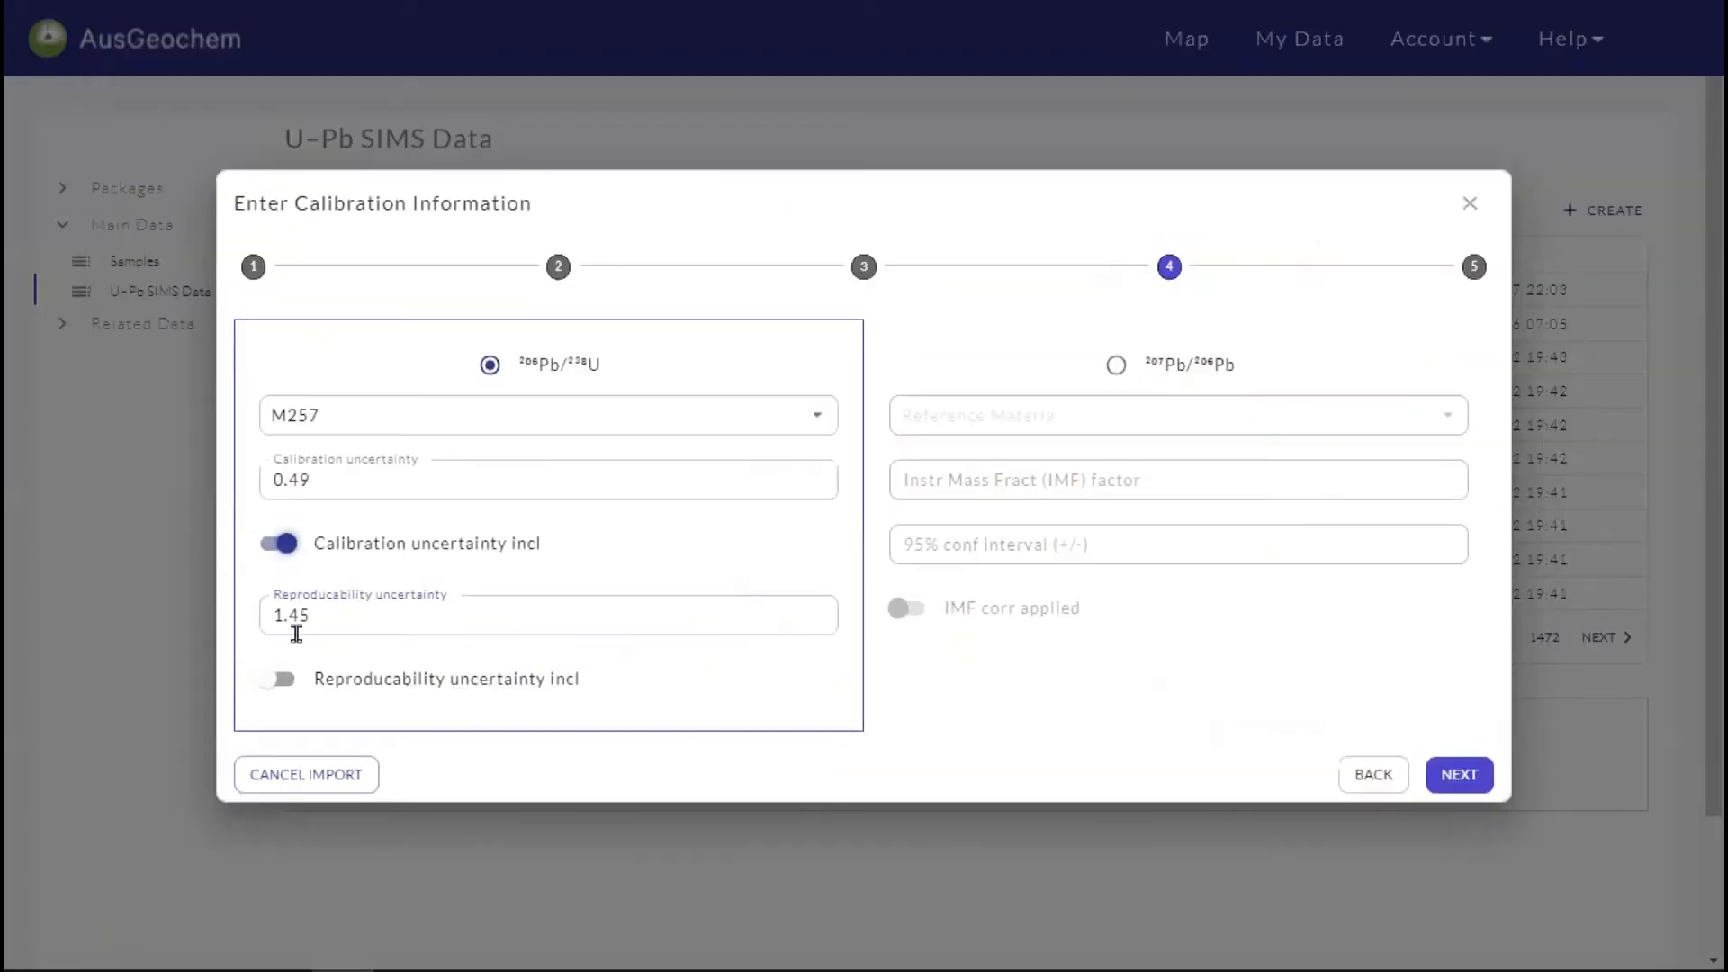
left_click(281, 679)
left_click(1486, 777)
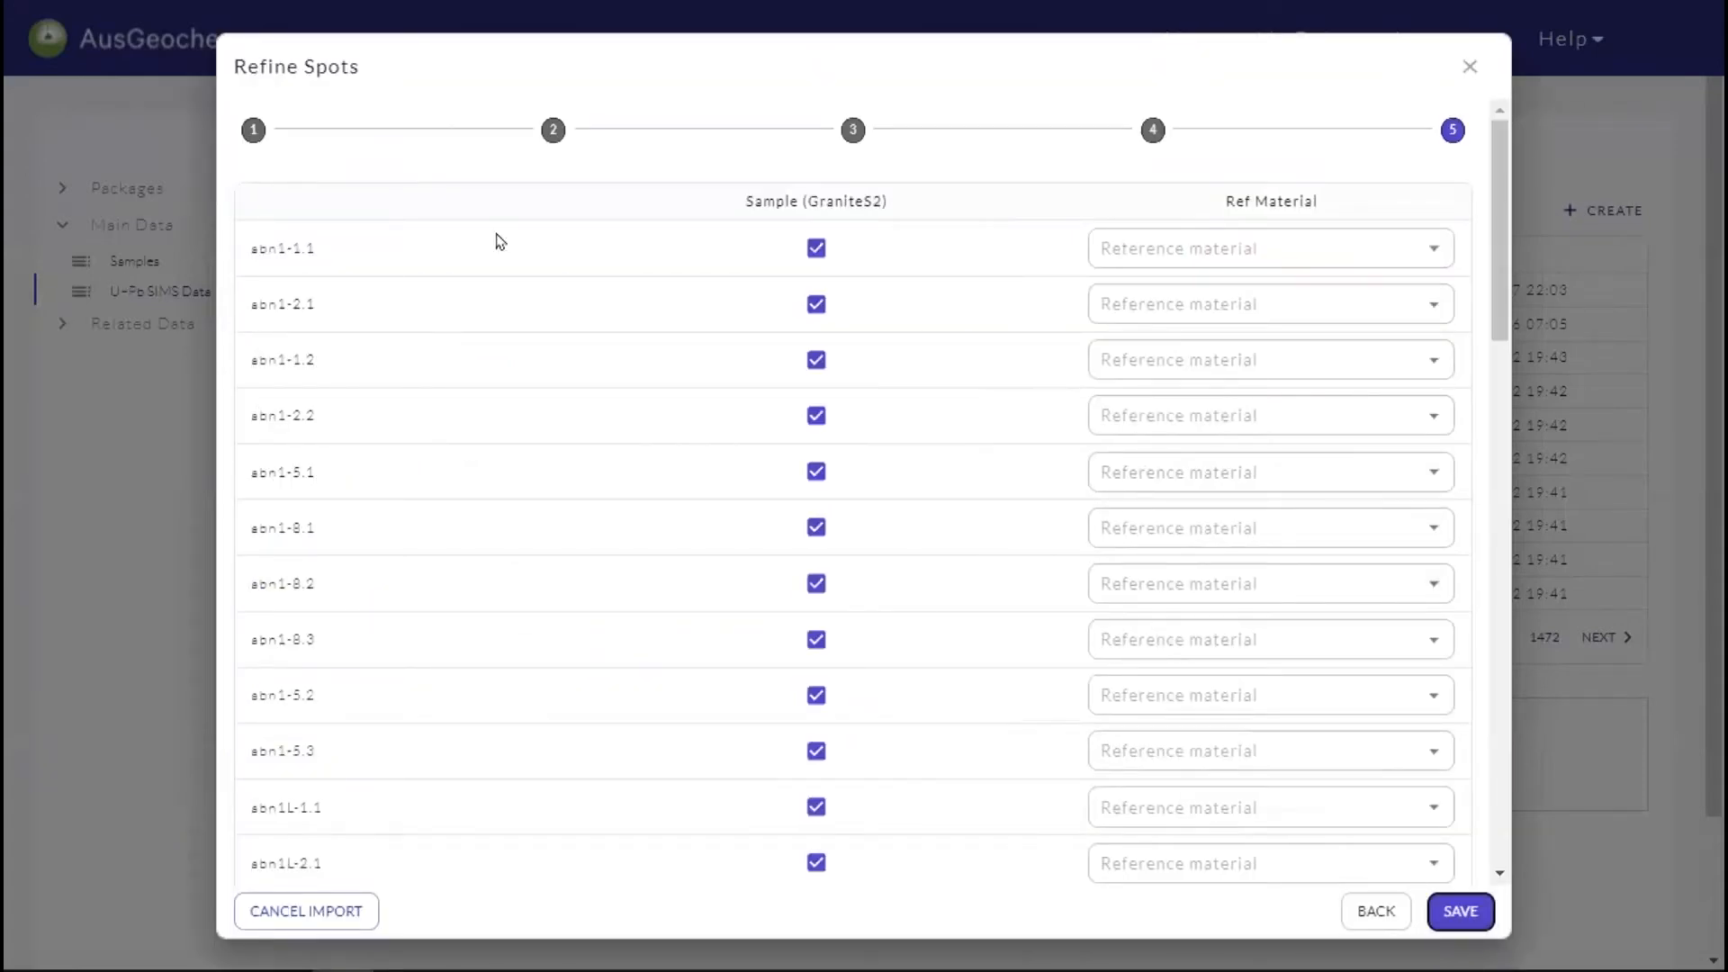
Step: Find the spot tem-1 below the GraniteS2 sample spots and set its reference material to TEMORA-2
left_click_drag(893, 204, 749, 205)
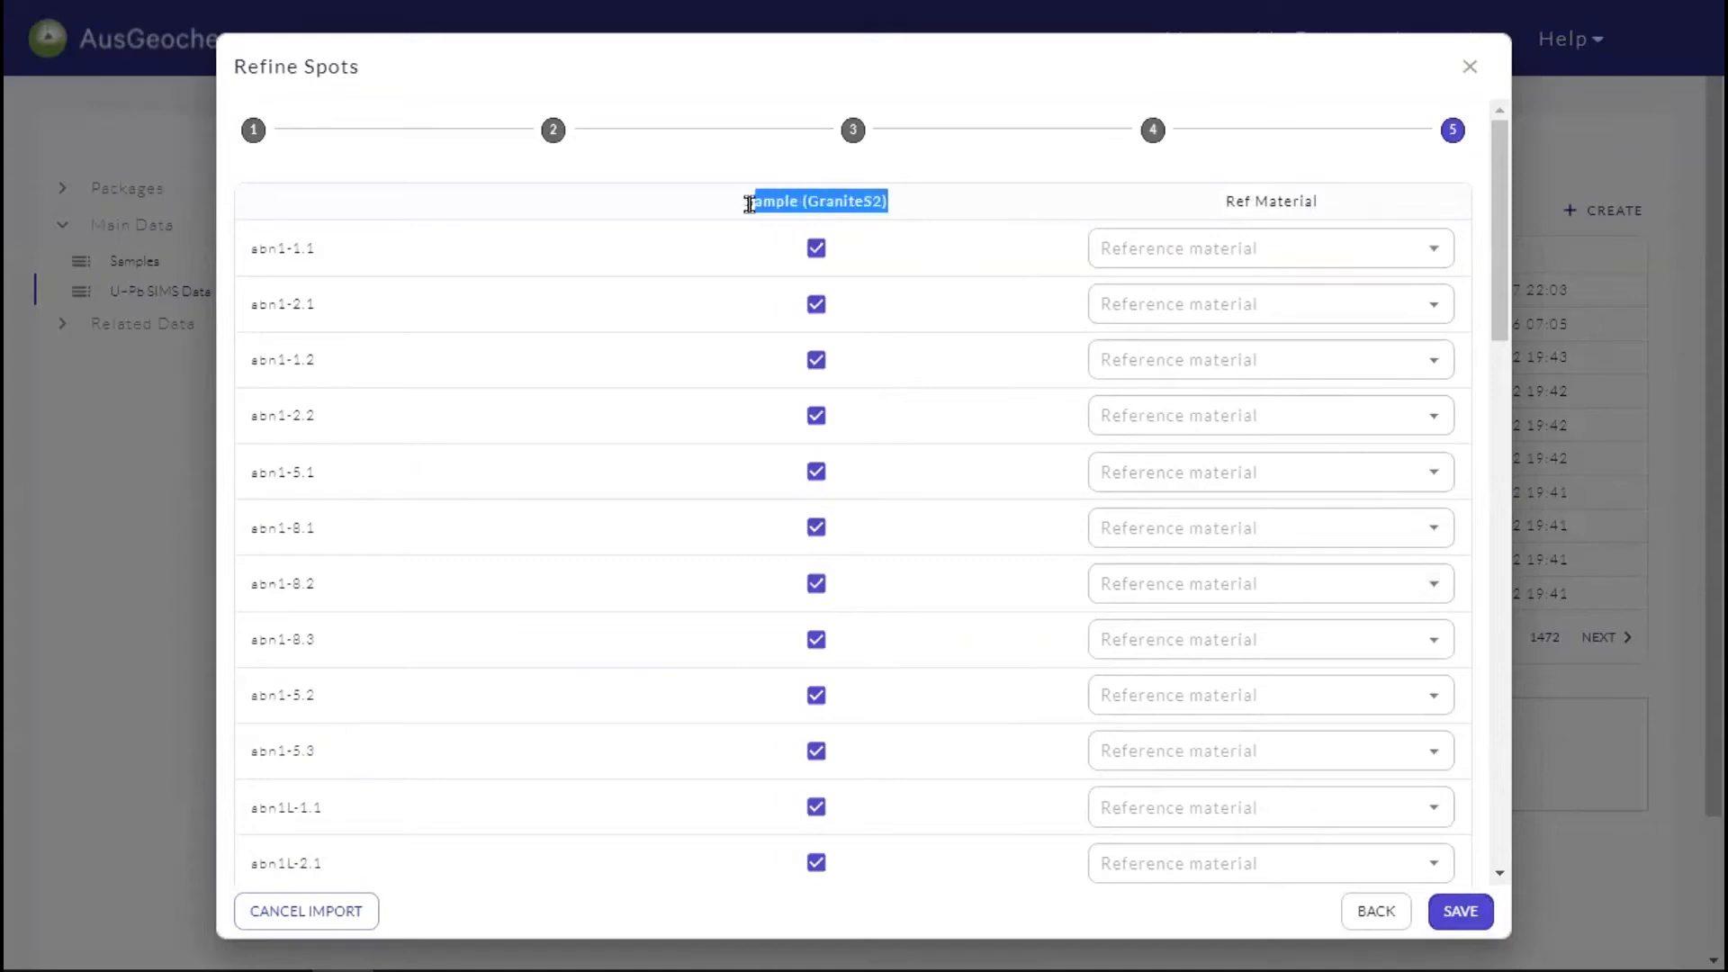
scroll(504, 558, "down", 3)
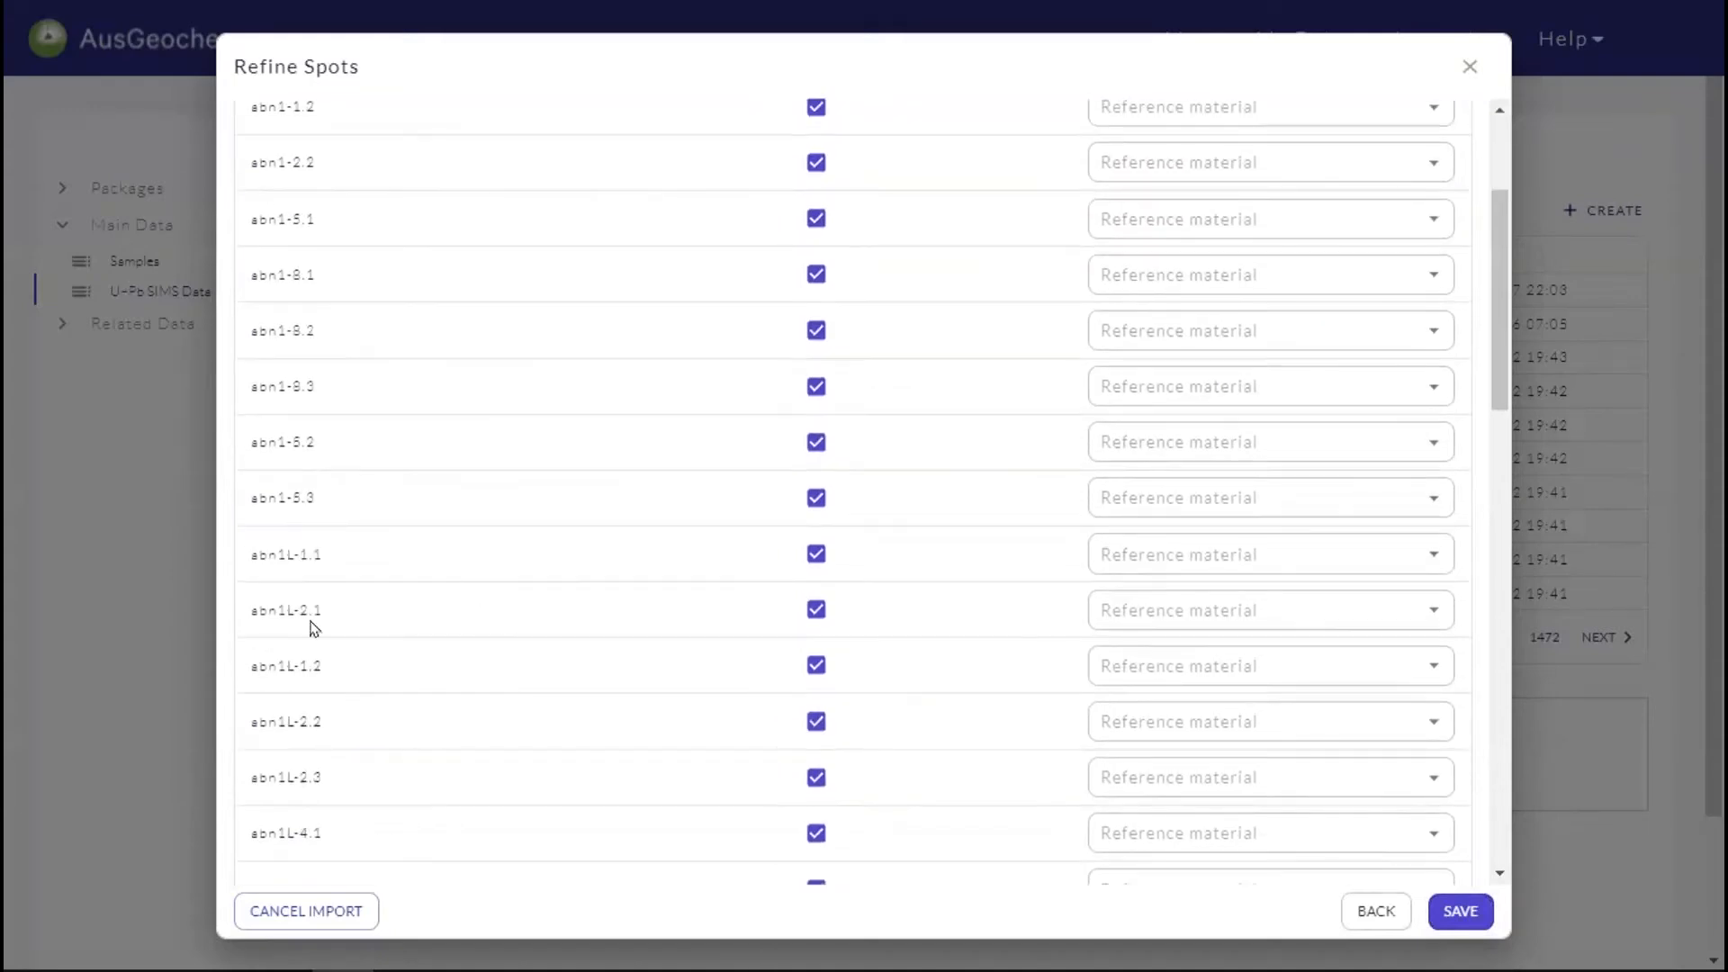
scroll(322, 605, "down", 9)
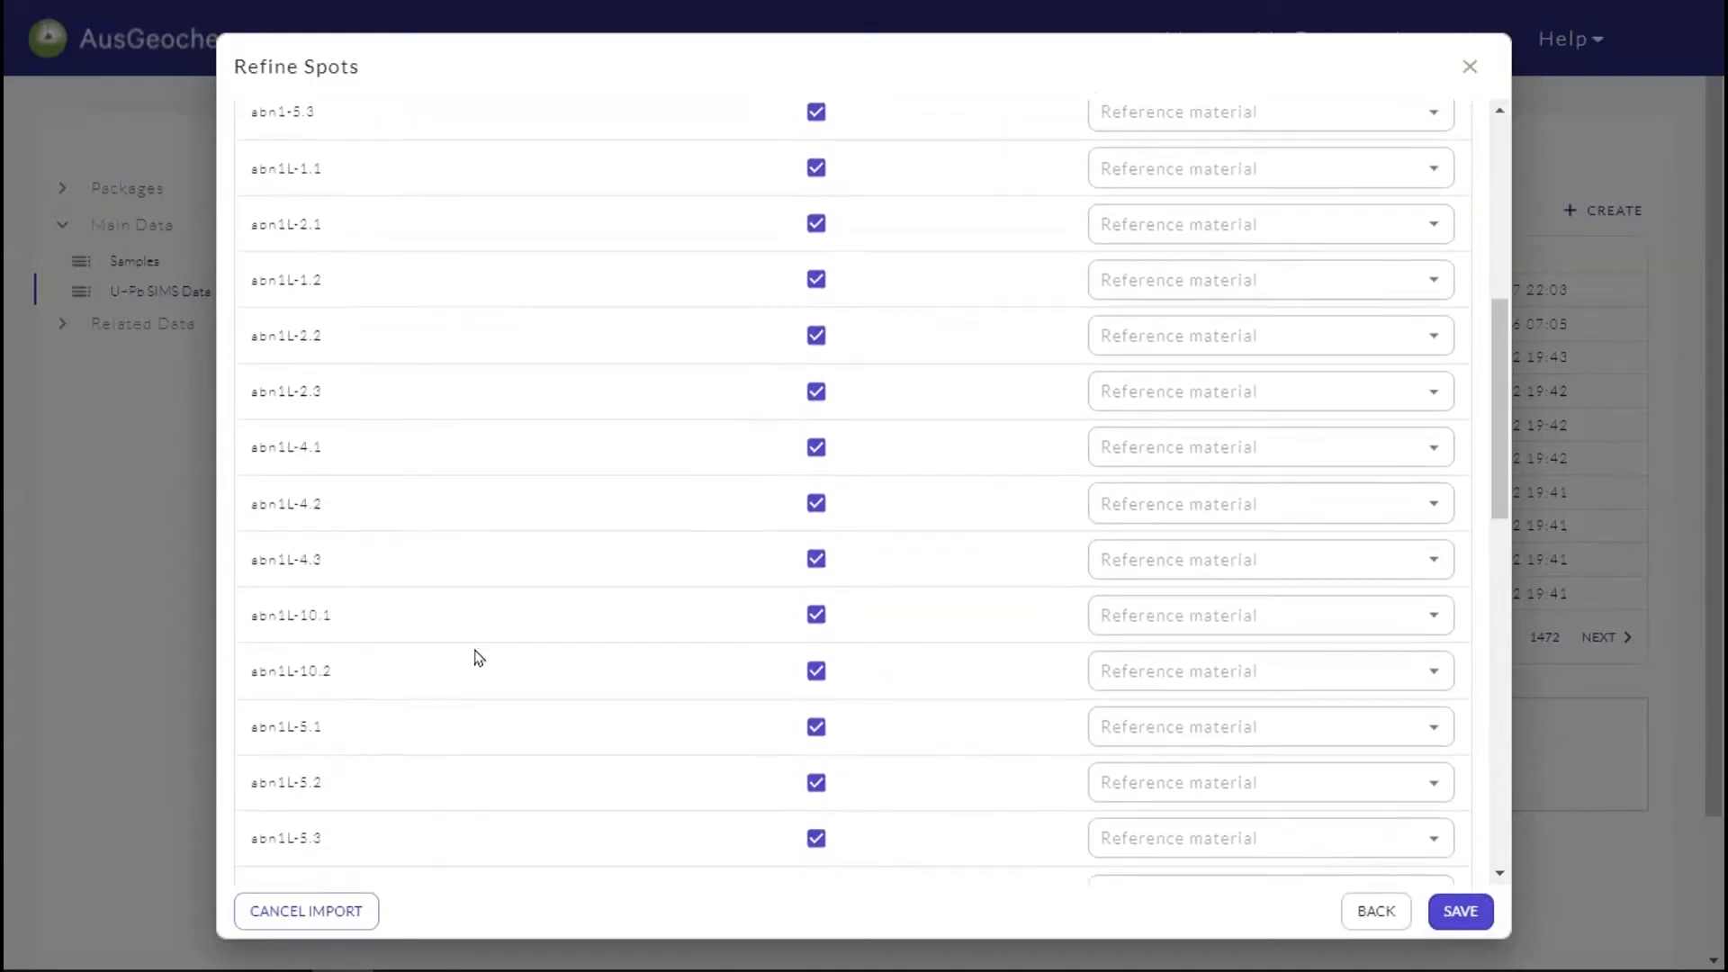
scroll(378, 598, "down", 9)
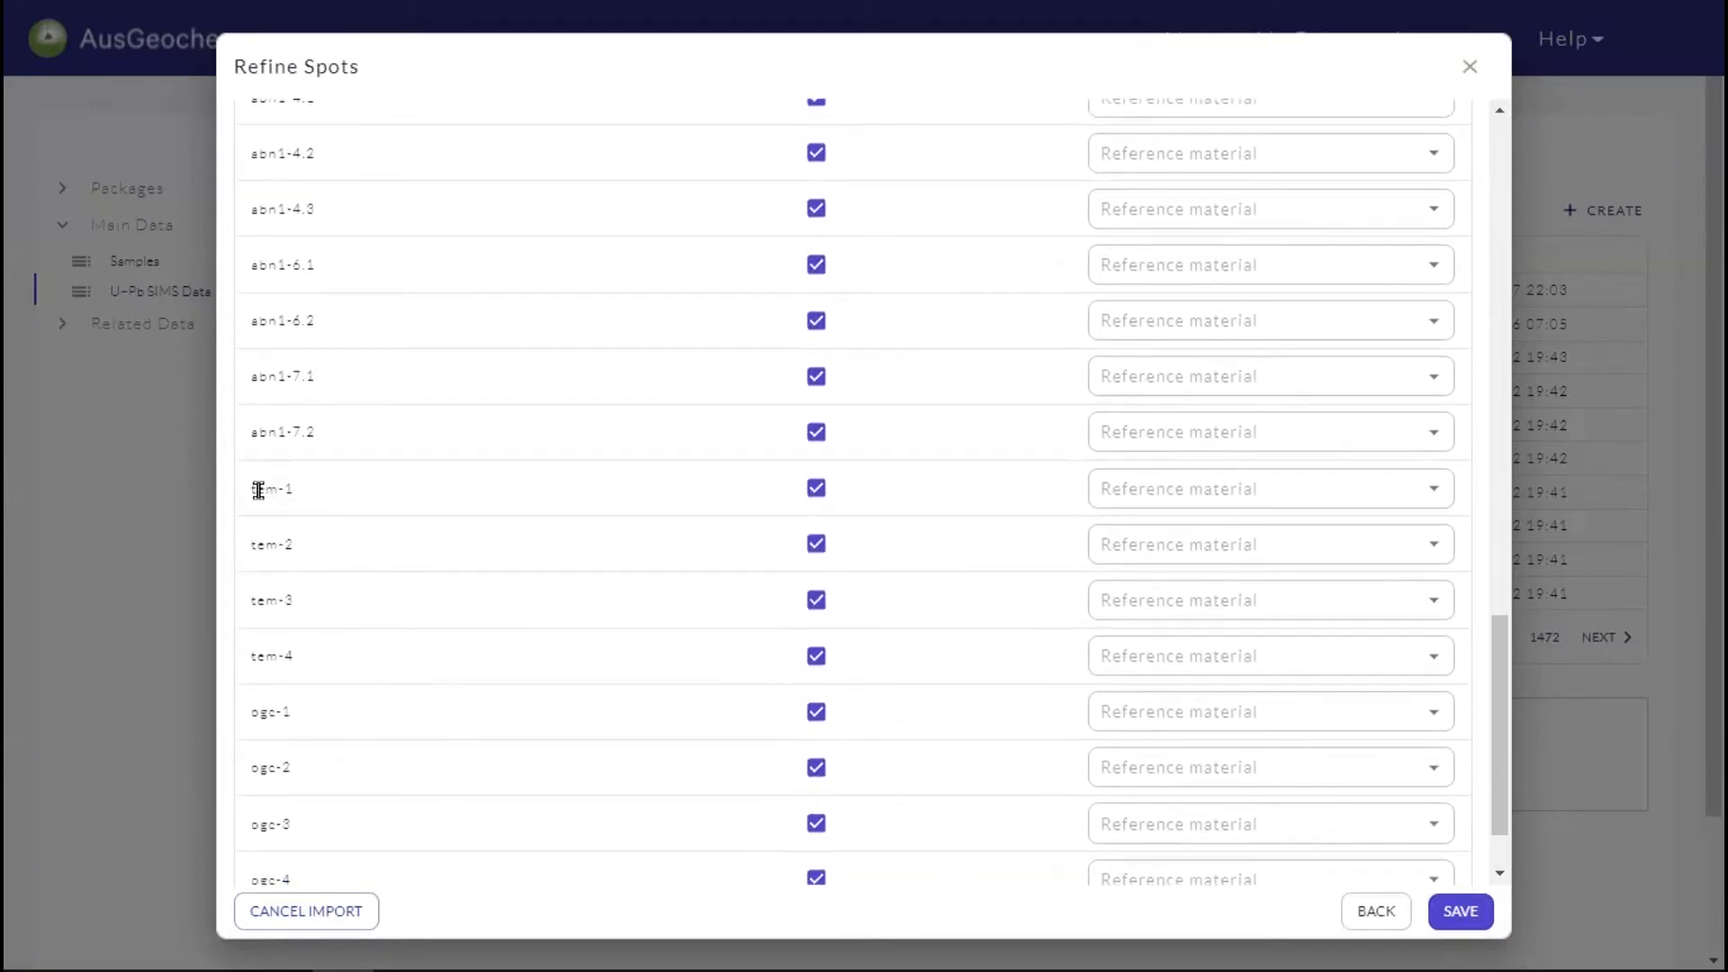
double_click(336, 499)
left_click(1215, 490)
scroll(1176, 684, "down", 2)
scroll(1179, 706, "down", 3)
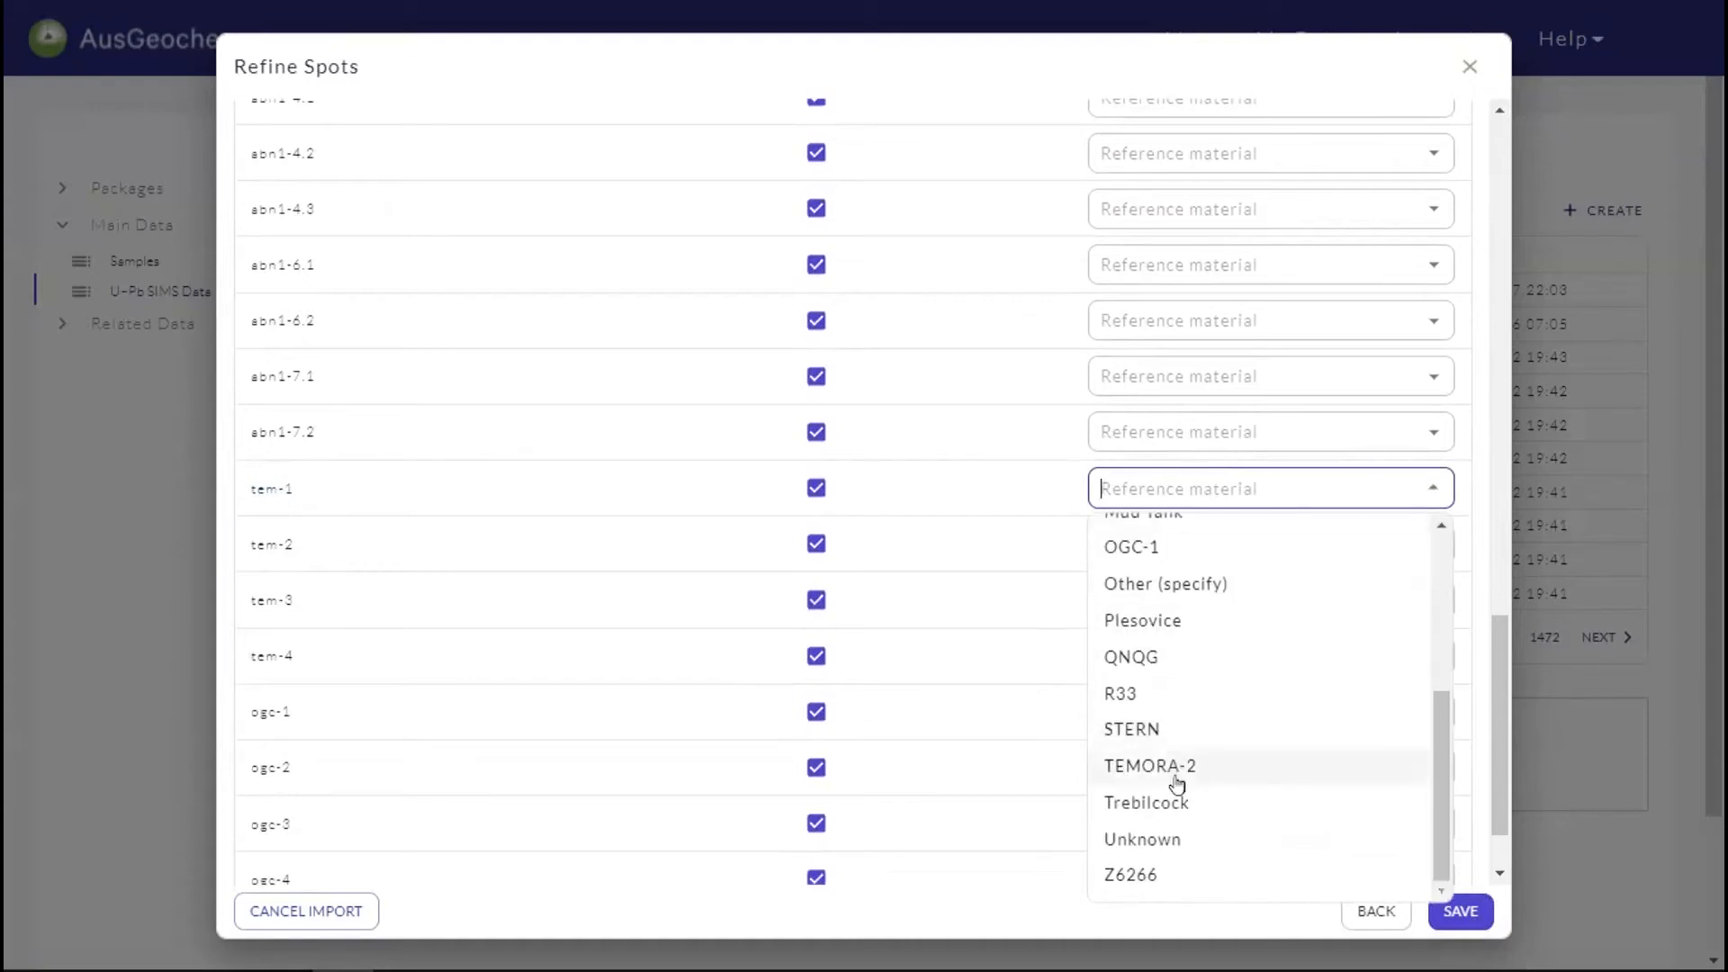
left_click(1176, 766)
Step: Assign the reference material TEMORA-2 to the spots tem-2, tem-3 and tem-4
left_click(1433, 547)
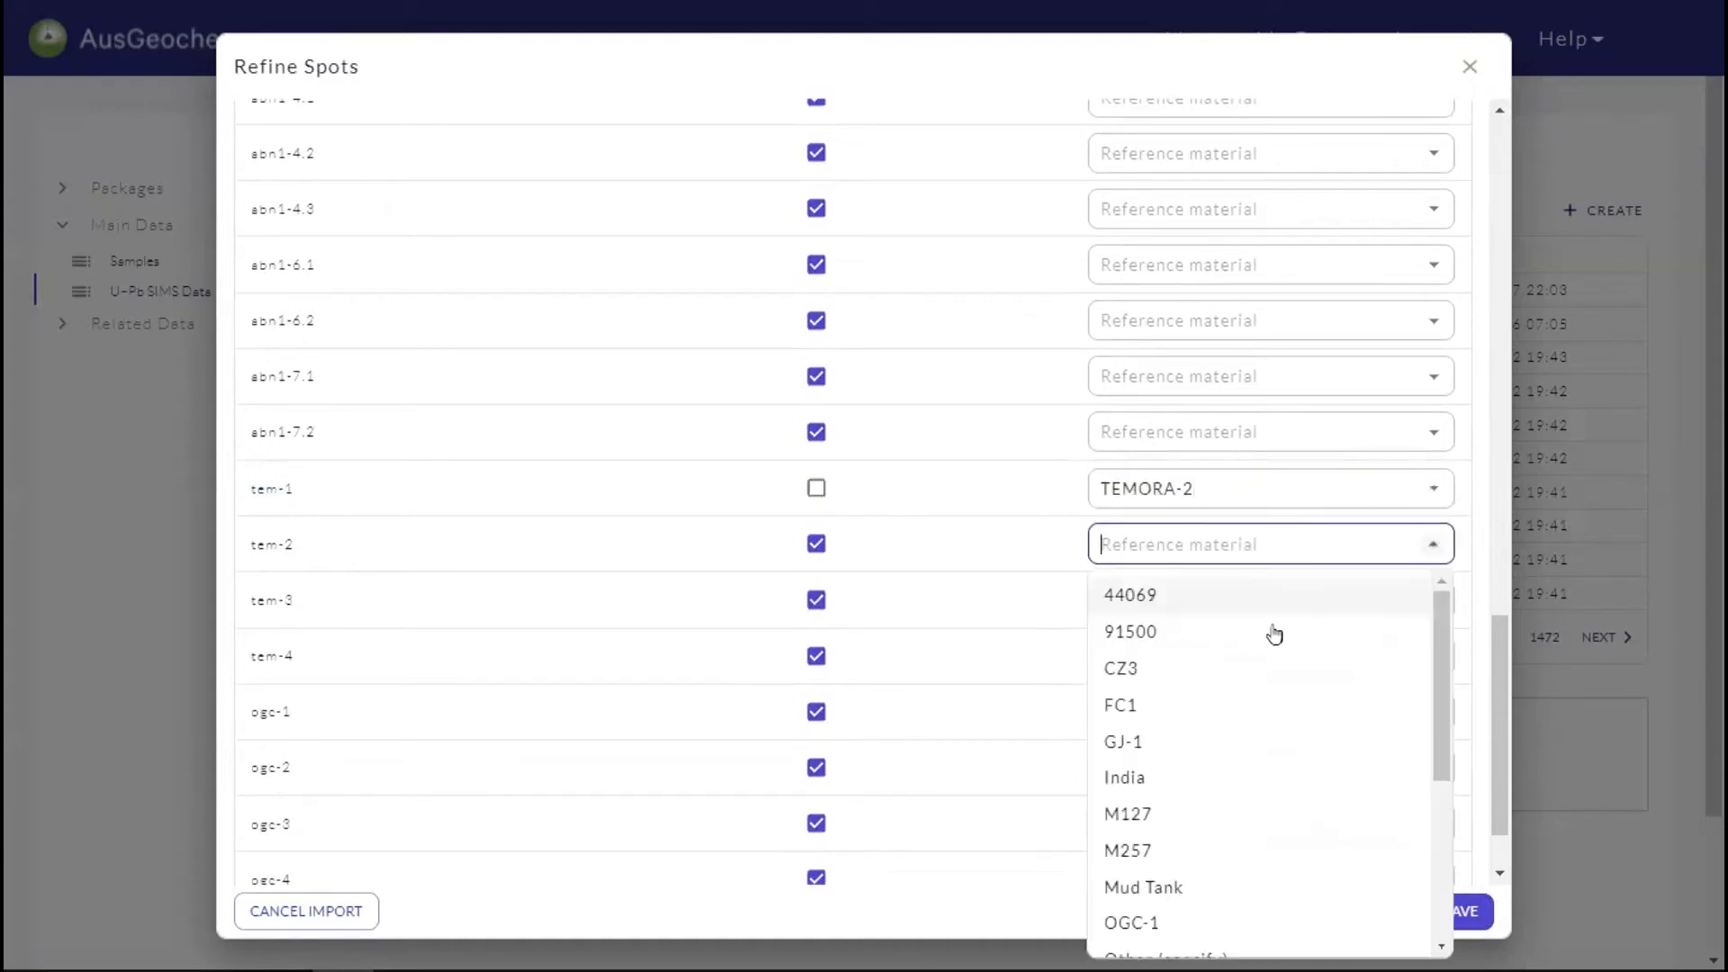
scroll(1215, 715, "down", 3)
left_click(1184, 817)
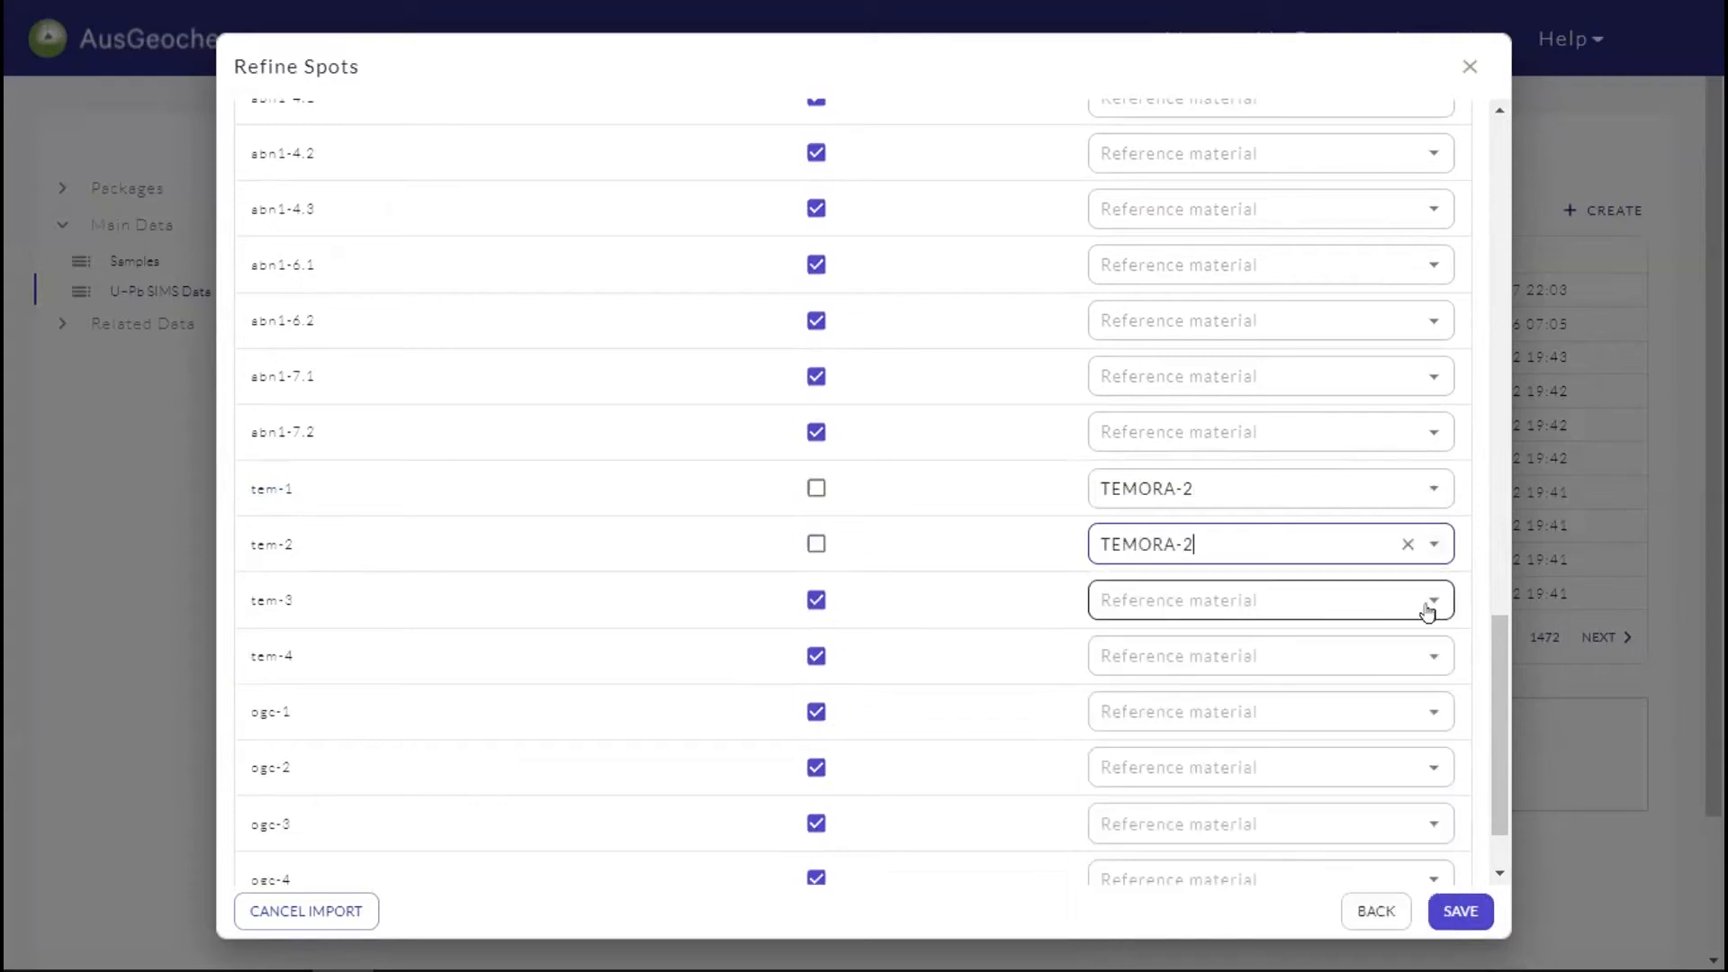
left_click(1428, 601)
scroll(1245, 538, "down", 3)
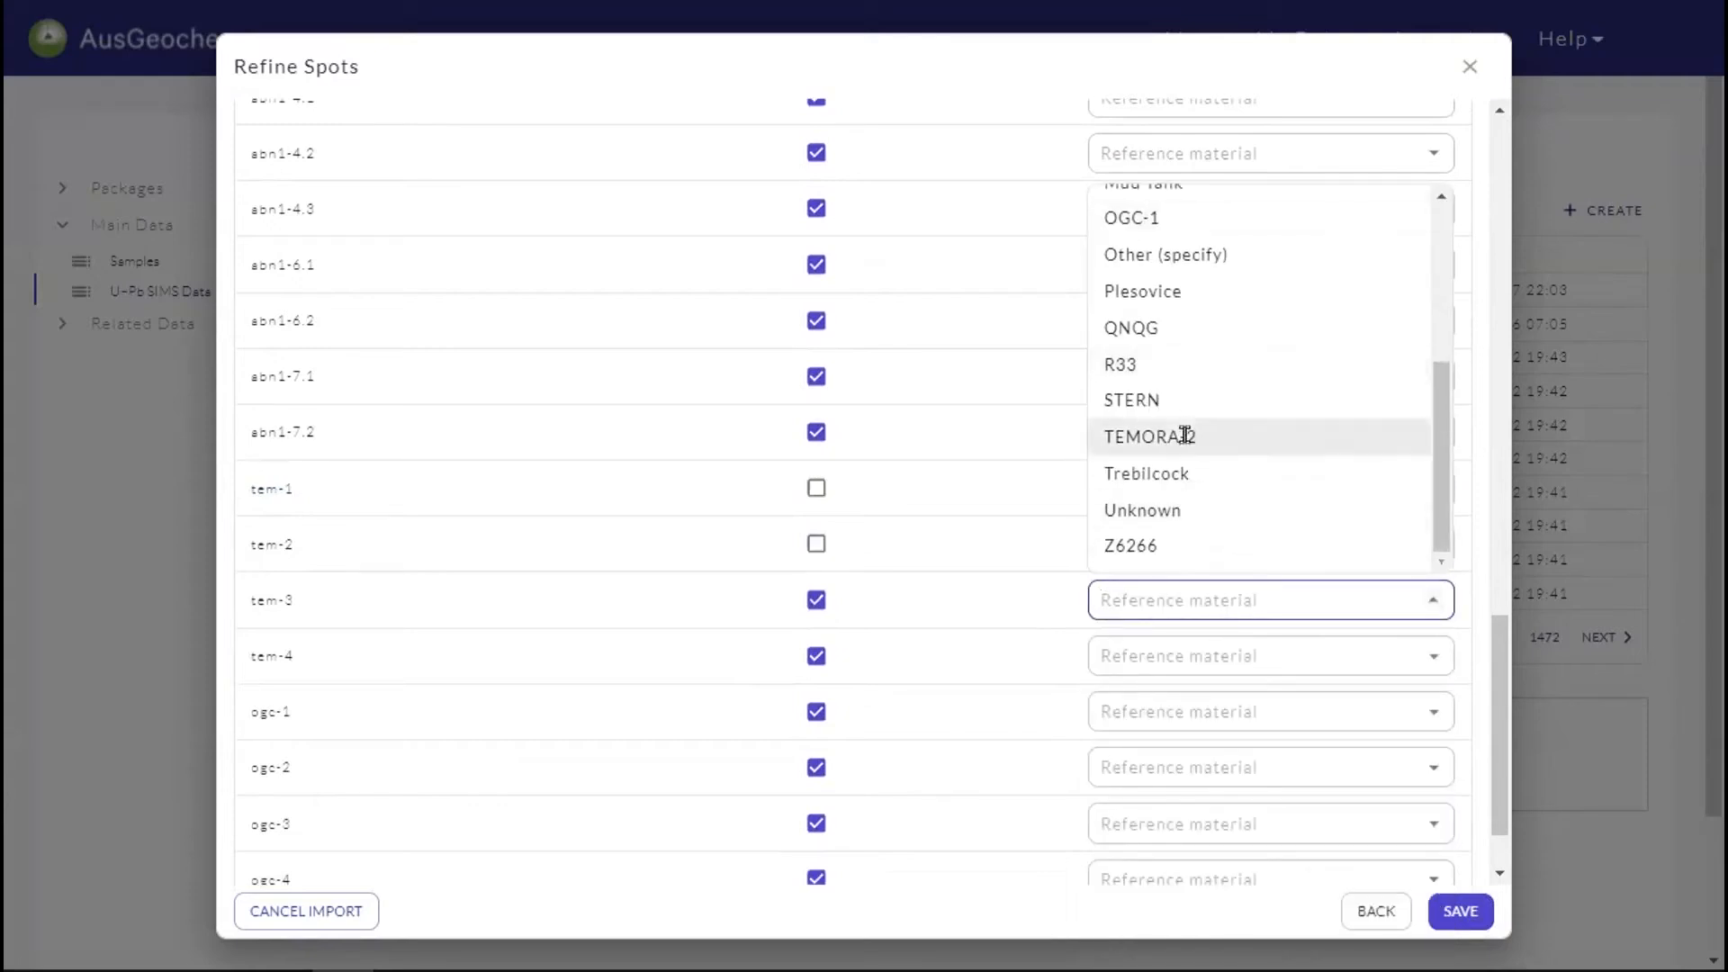
left_click(1184, 435)
left_click(1330, 644)
scroll(1260, 557, "down", 3)
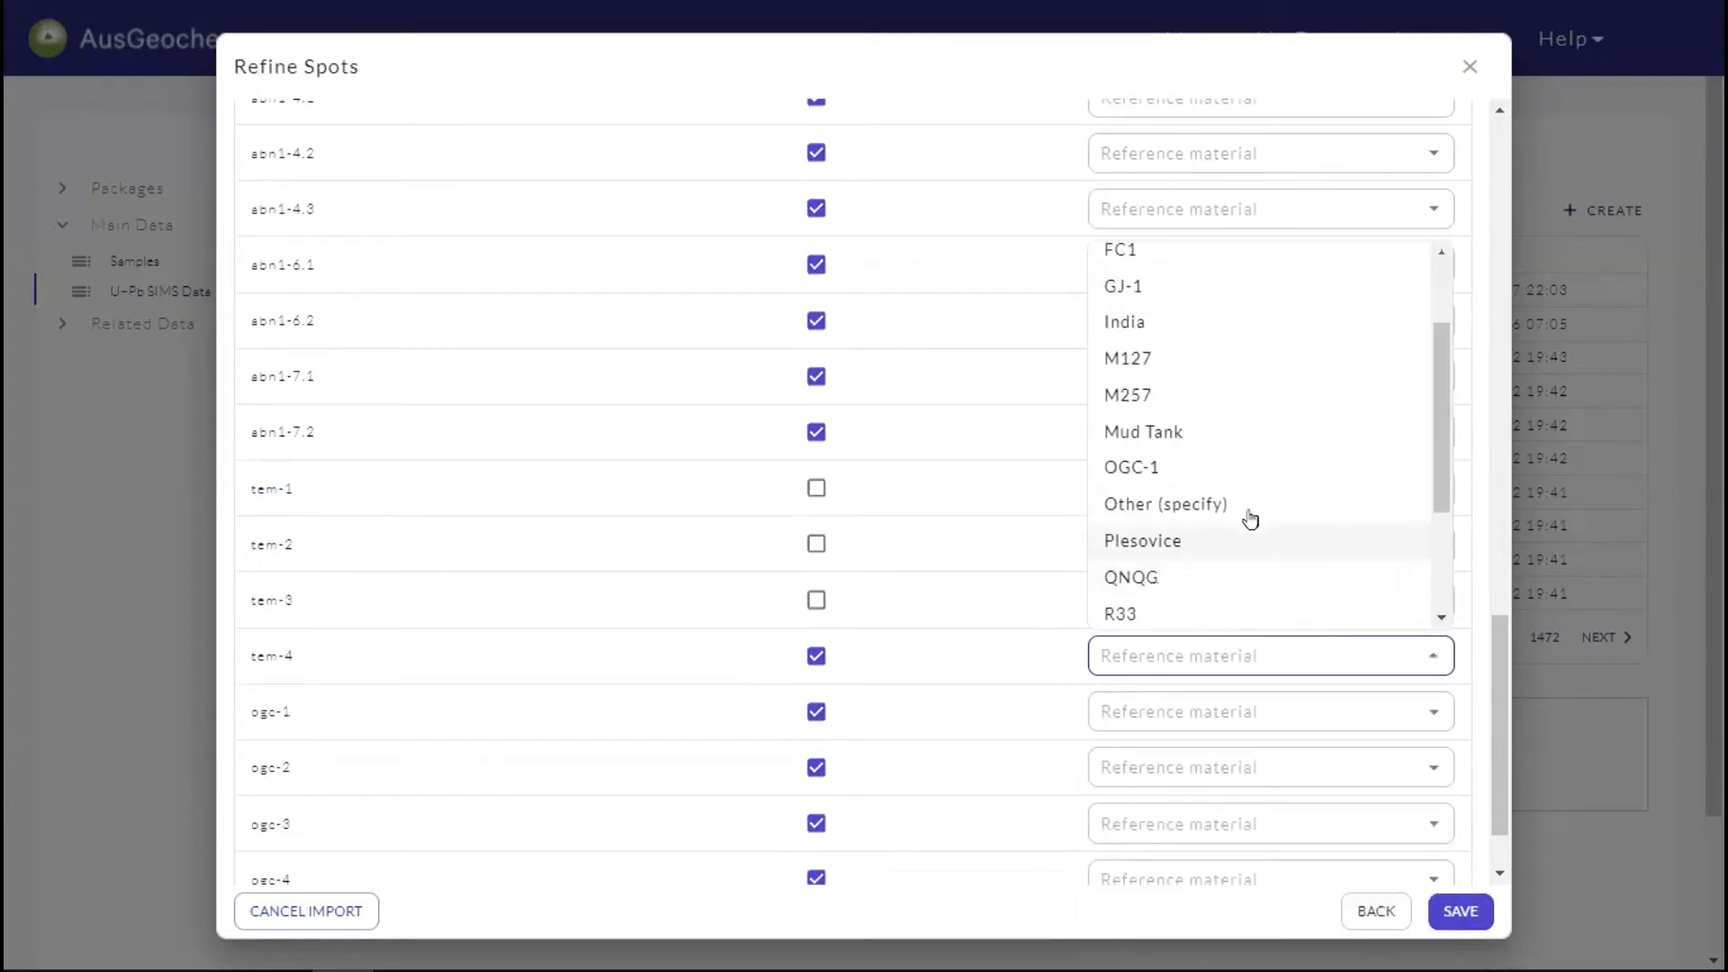
scroll(1205, 565, "down", 3)
left_click(1211, 502)
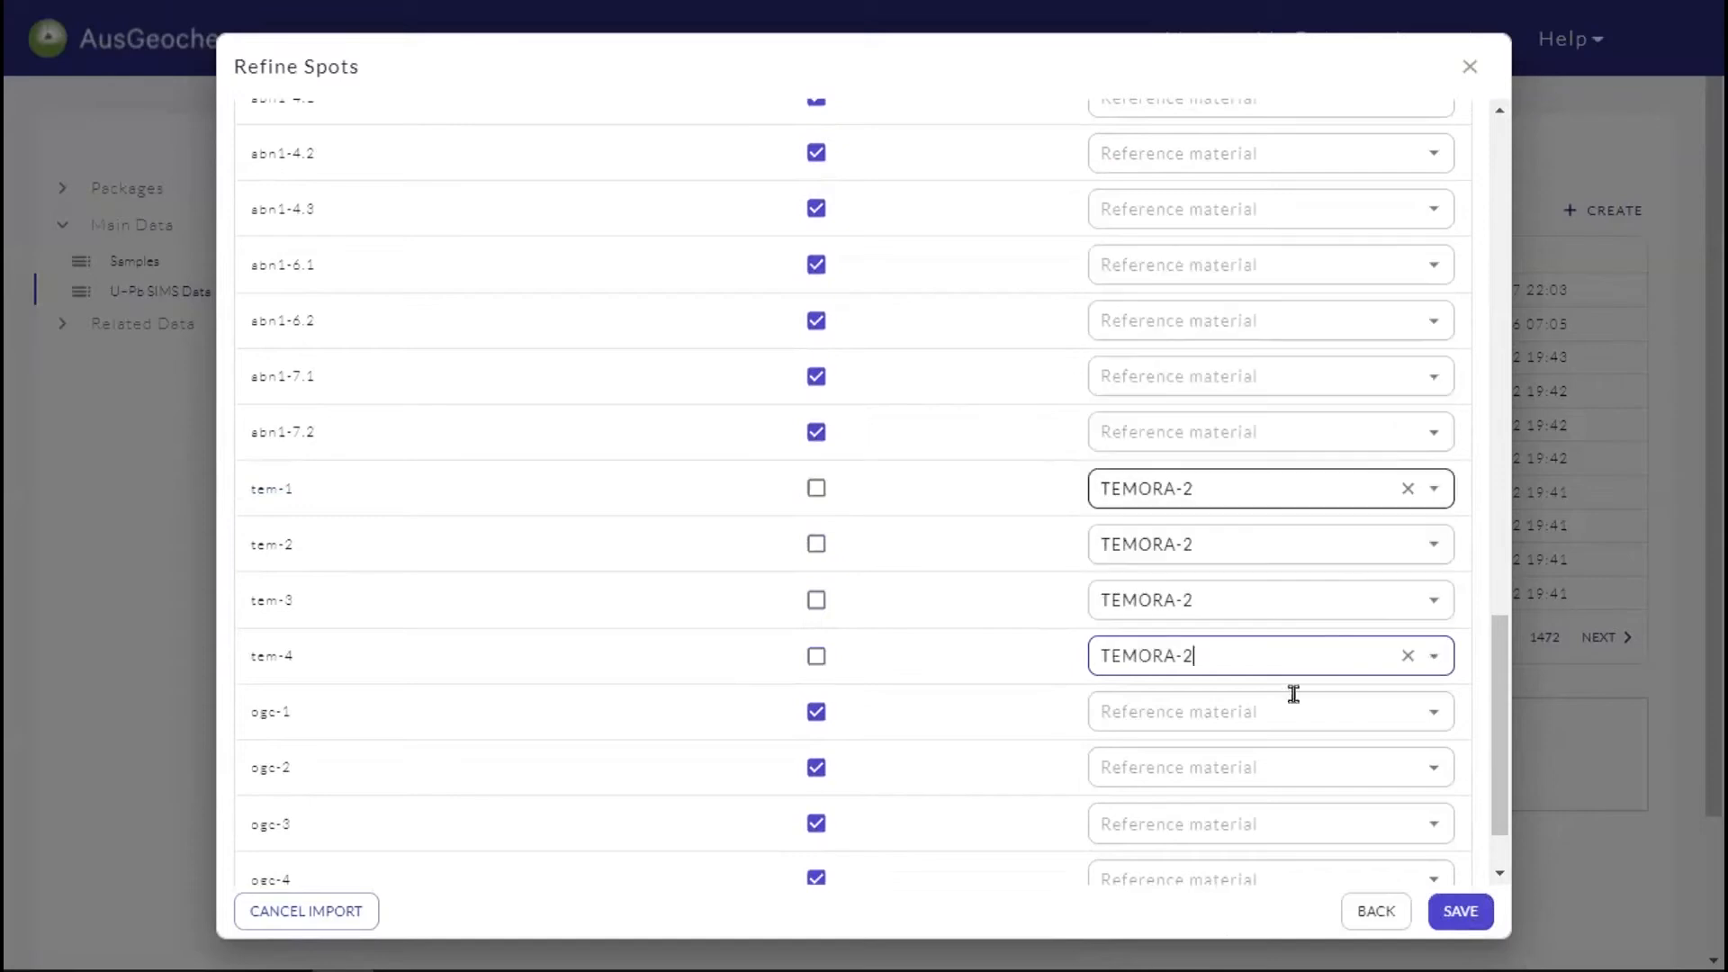
Step: Assign the reference material OGC-1 to the spots ogc-1, ogc-2 and ogc-3
left_click(1425, 716)
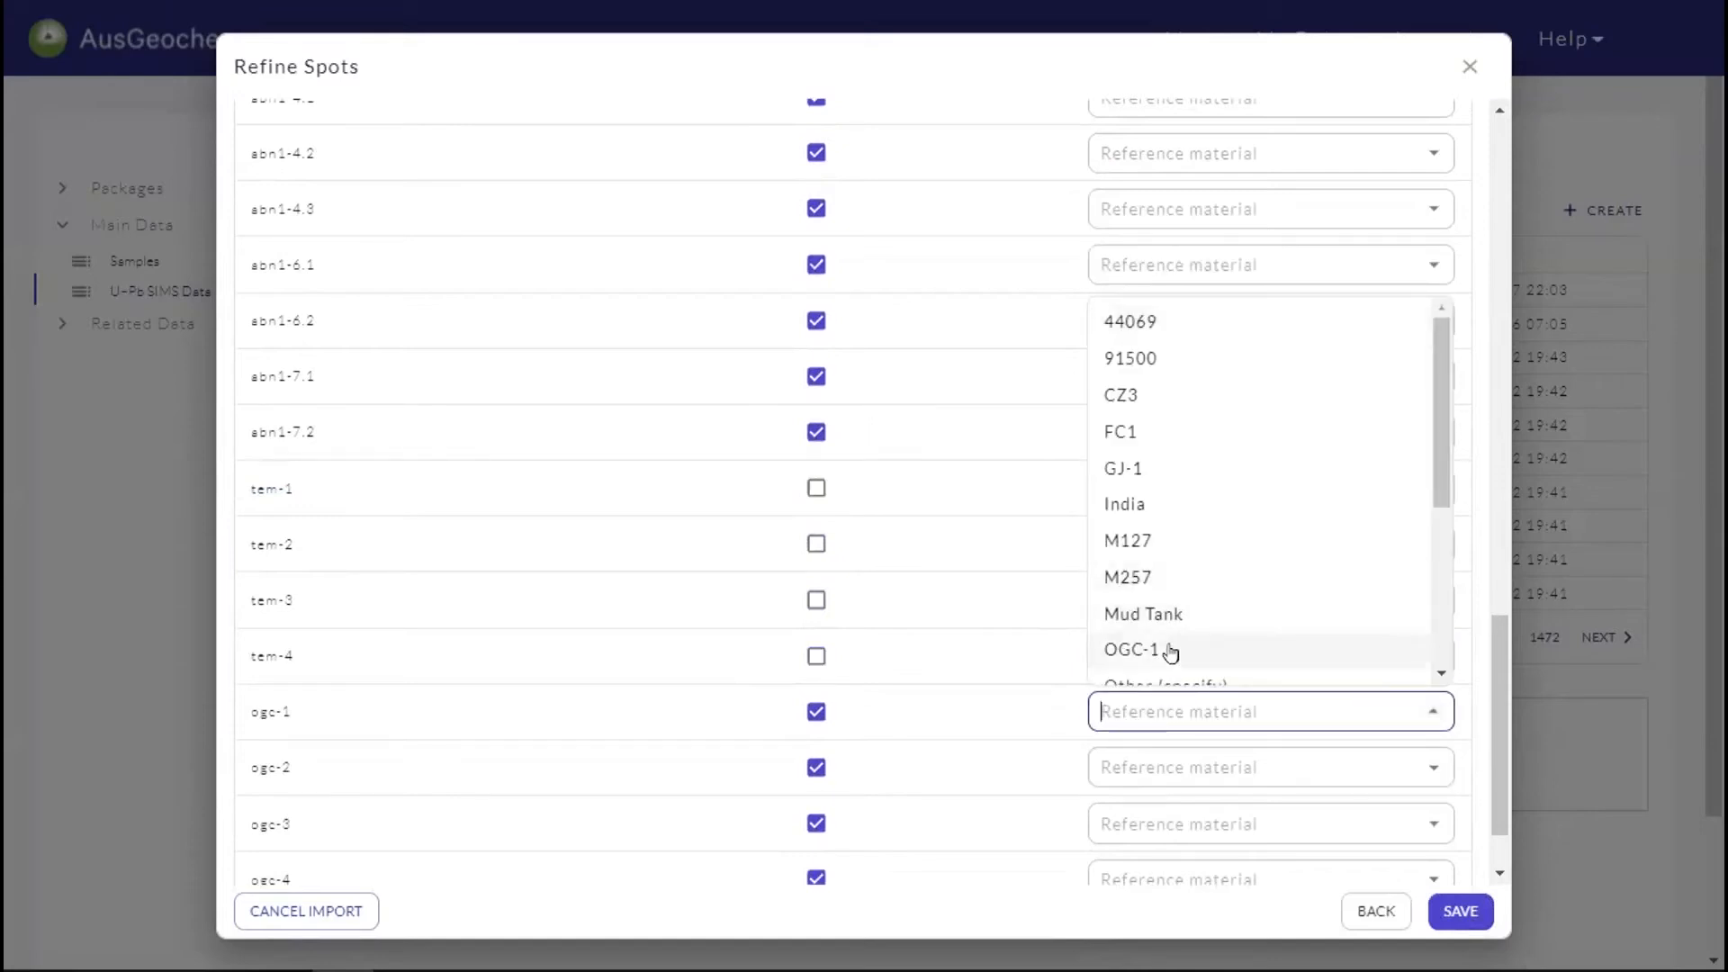
left_click(1223, 650)
left_click(1257, 770)
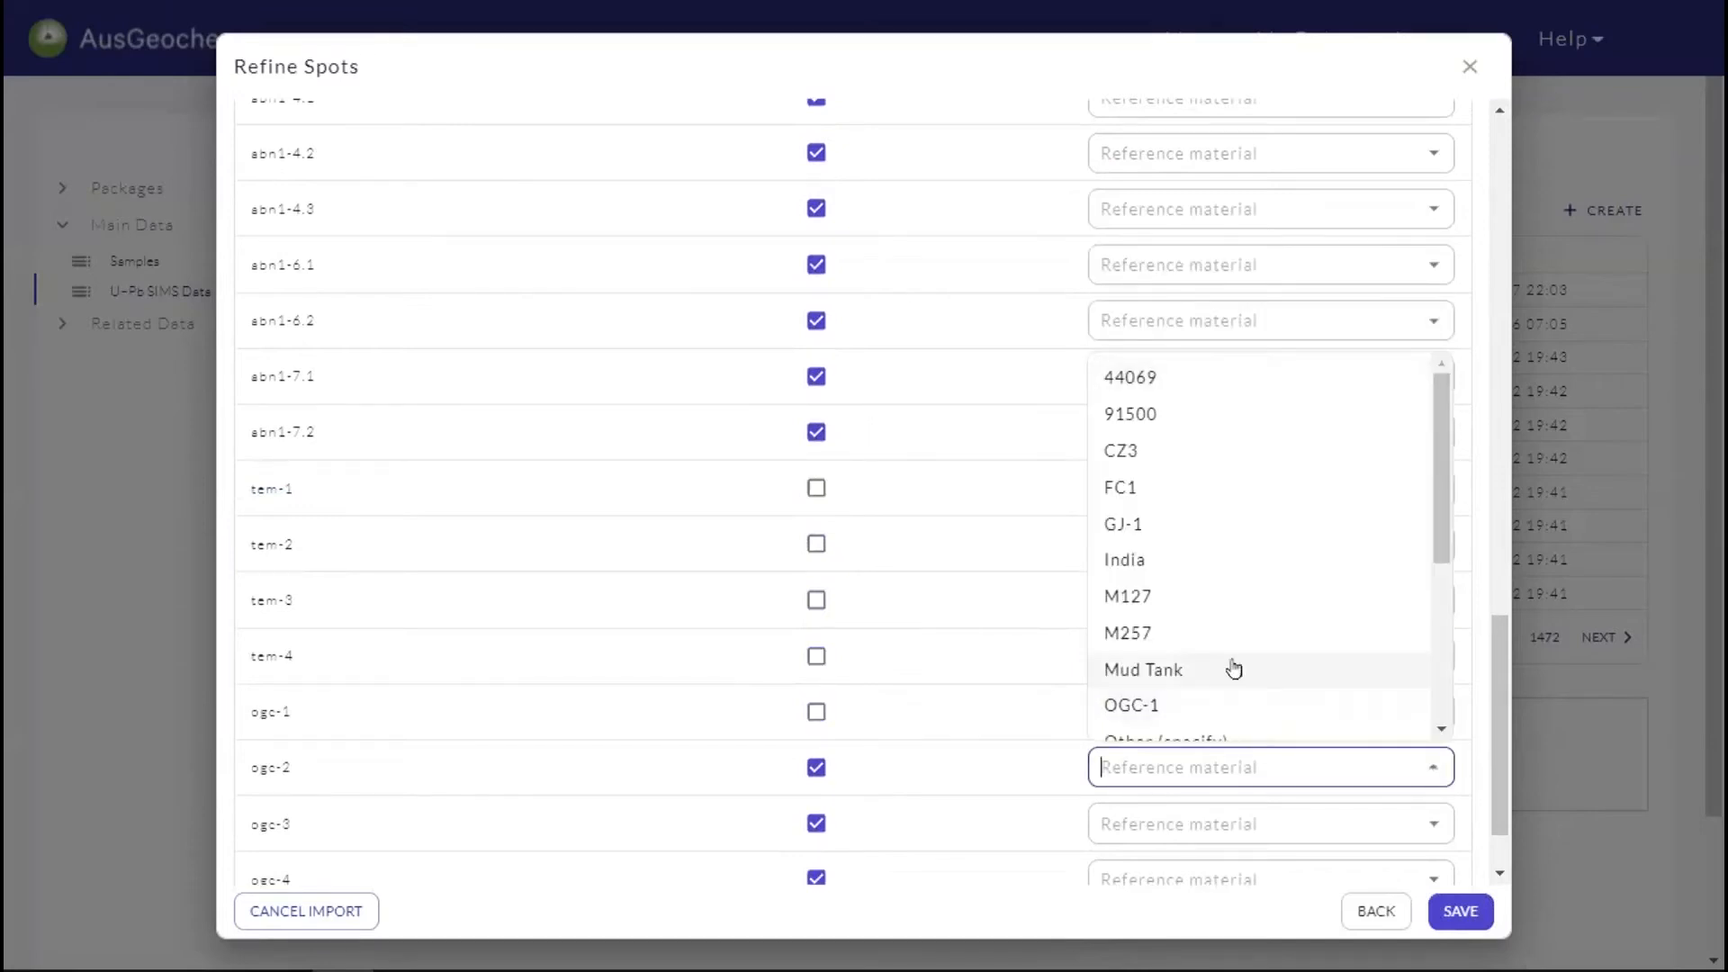
left_click(1186, 713)
left_click(1227, 815)
left_click(1187, 761)
Step: Assign OGC-1 to the remaining spots ogc-4 and ogc-5 and save the import
left_click_drag(1508, 826, 1508, 856)
left_click(1431, 785)
left_click(1230, 717)
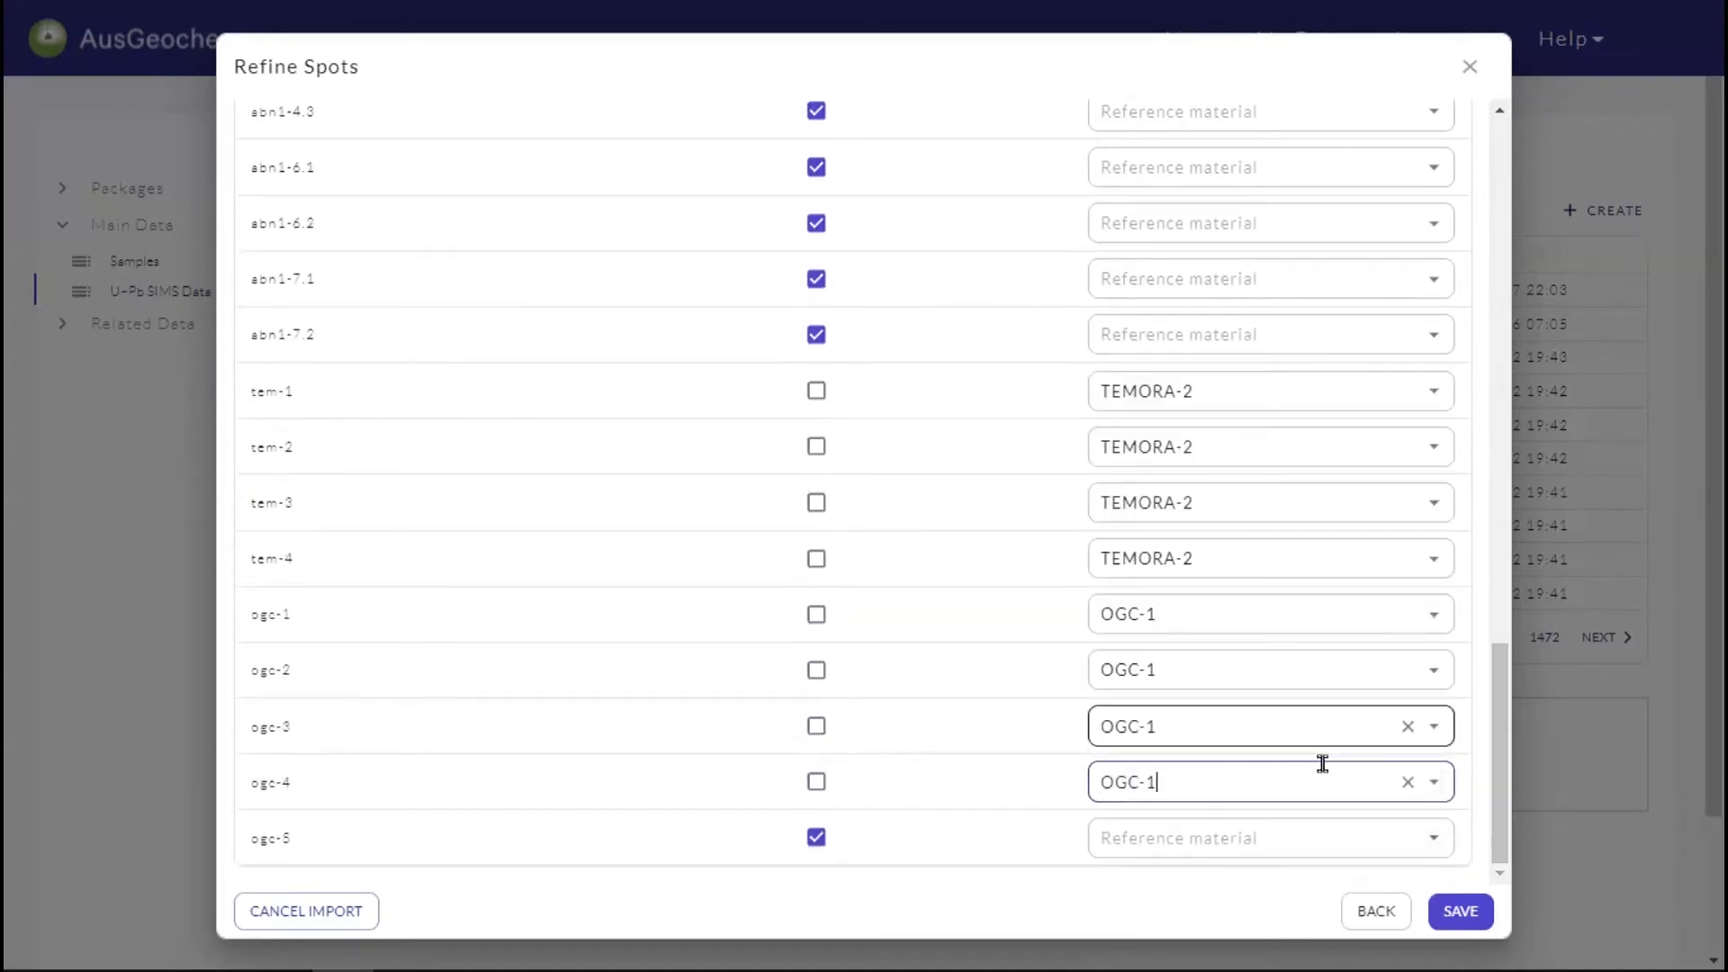
left_click(1429, 837)
left_click(1255, 775)
left_click(1459, 911)
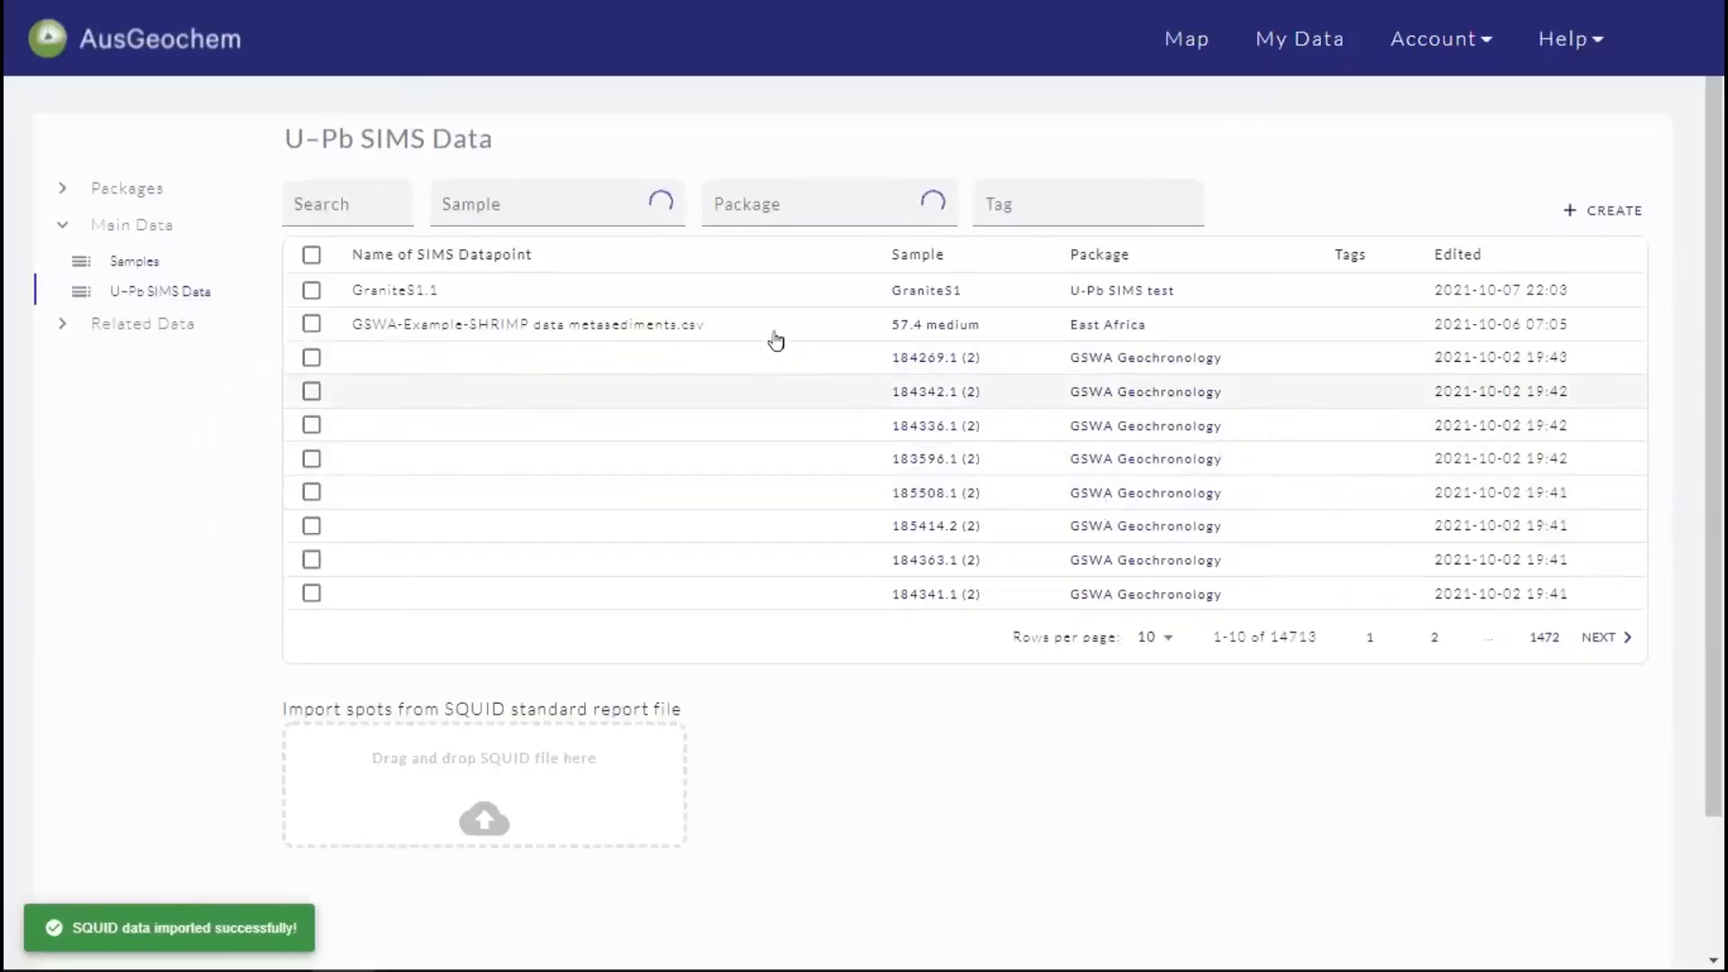
Step: Open the map and check which data packages are switched on for display
left_click(1184, 42)
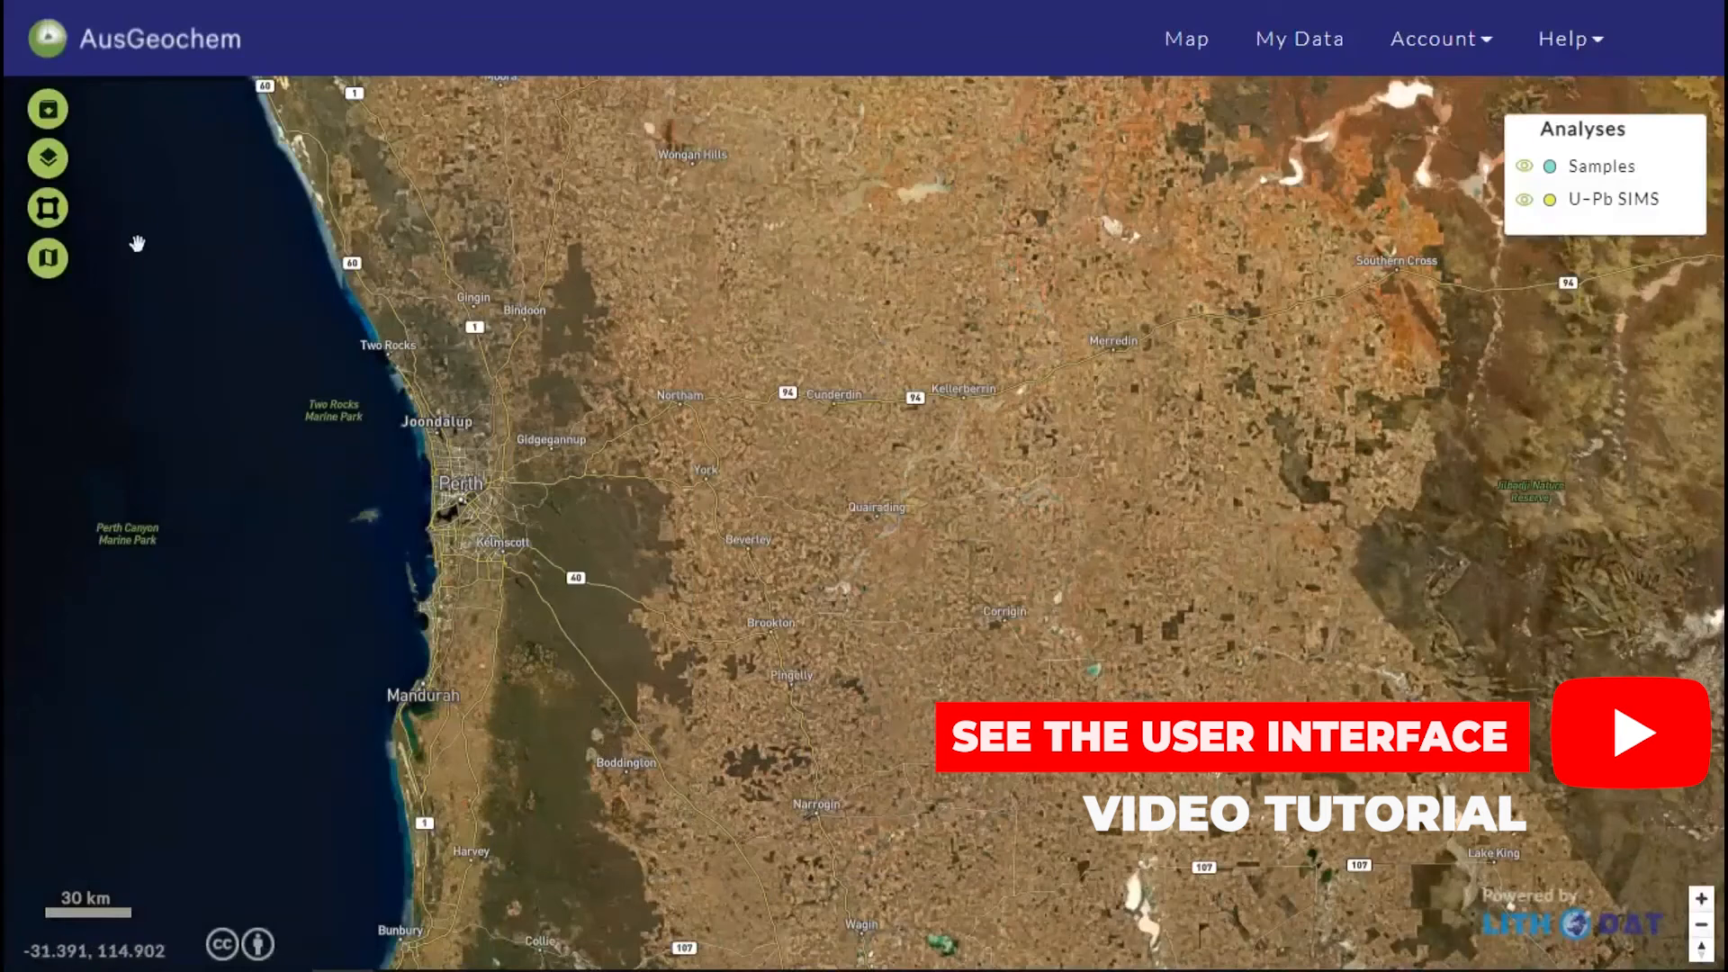
left_click(55, 123)
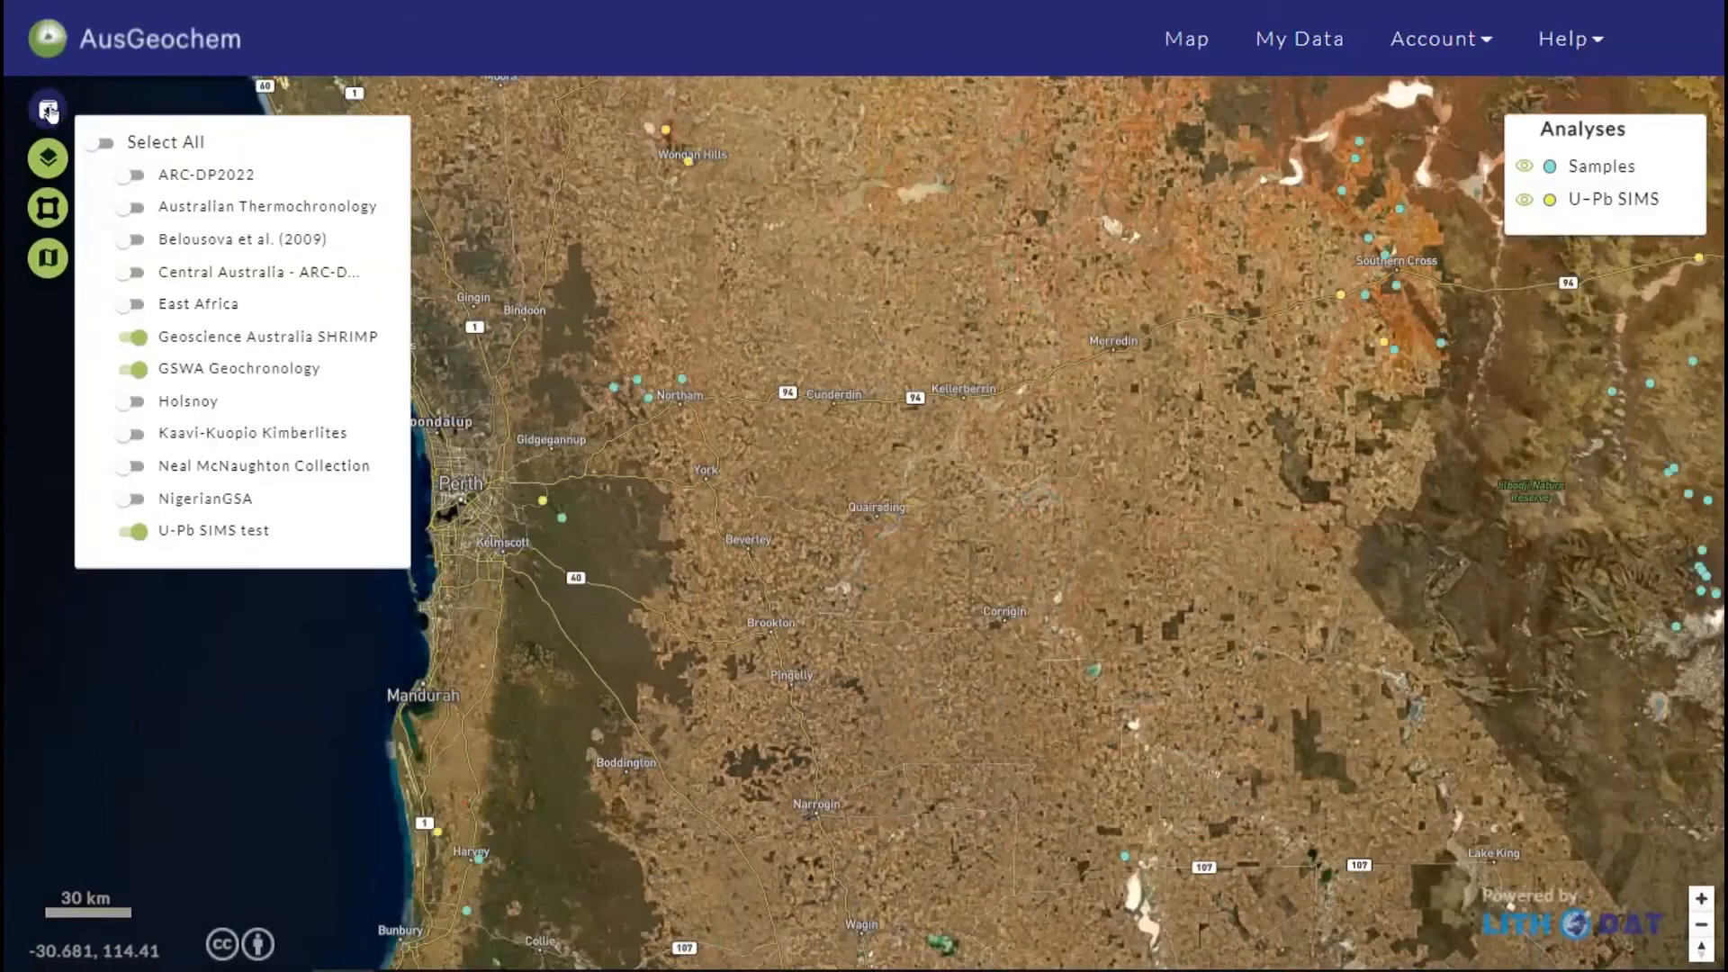
left_click(47, 109)
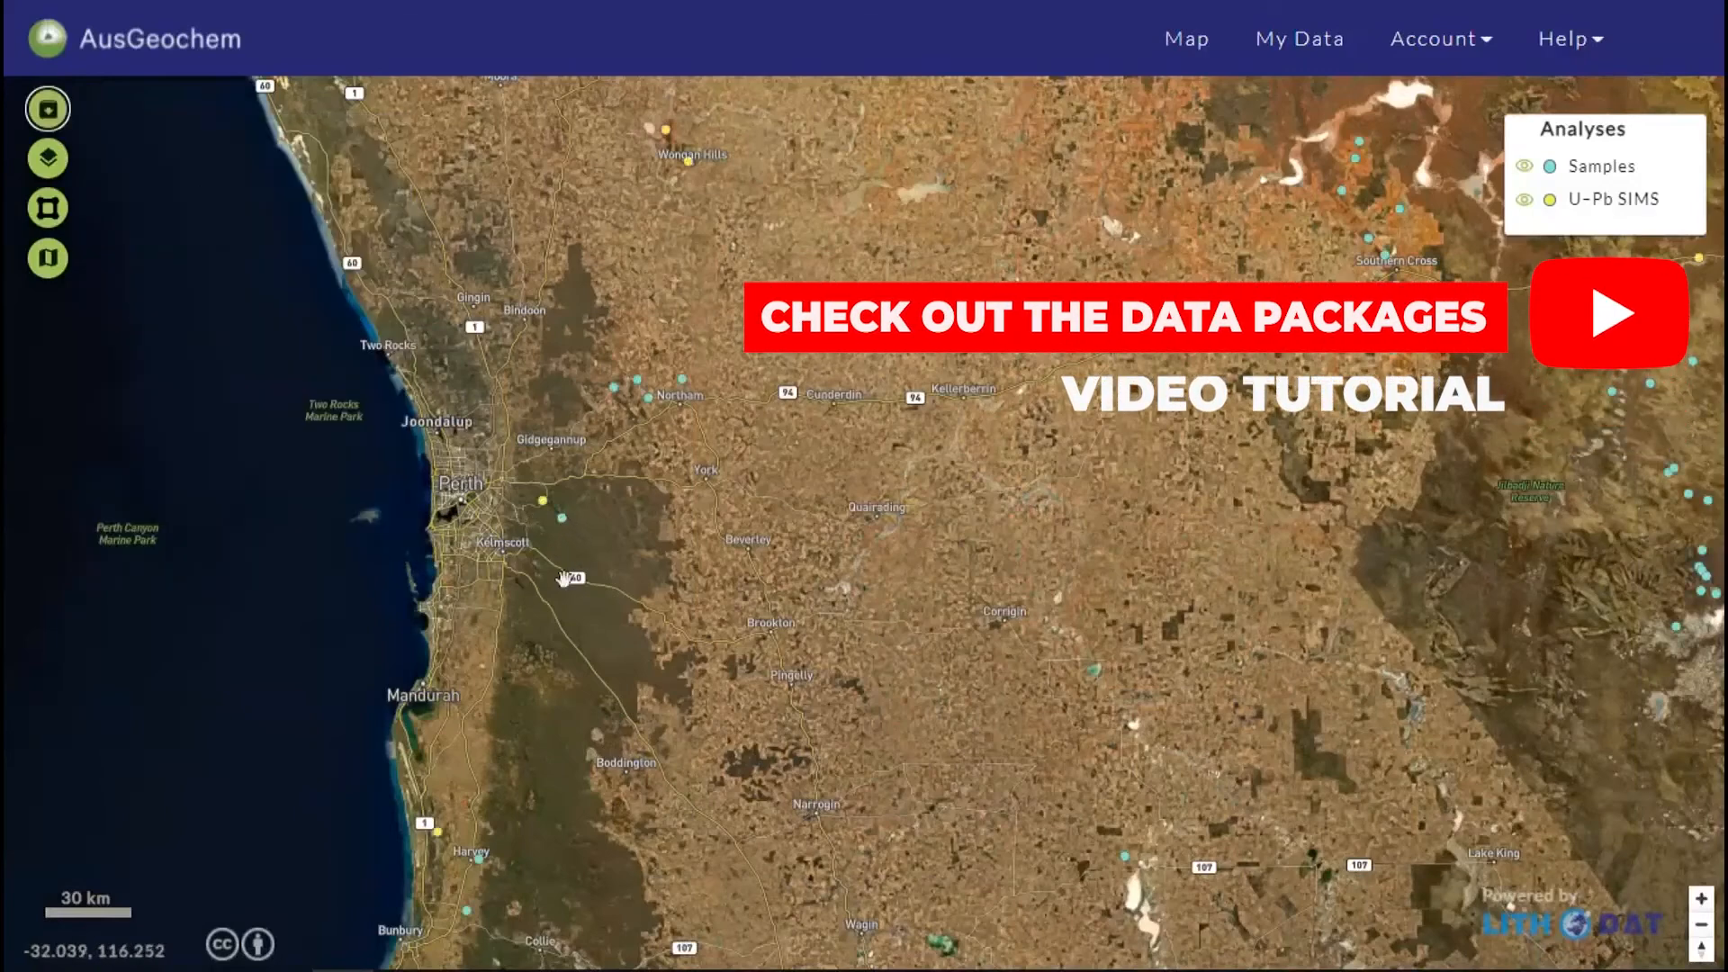
Step: Locate the GraniteS2 sample point east of Perth on the map and open its details
scroll(558, 601, "up", 3)
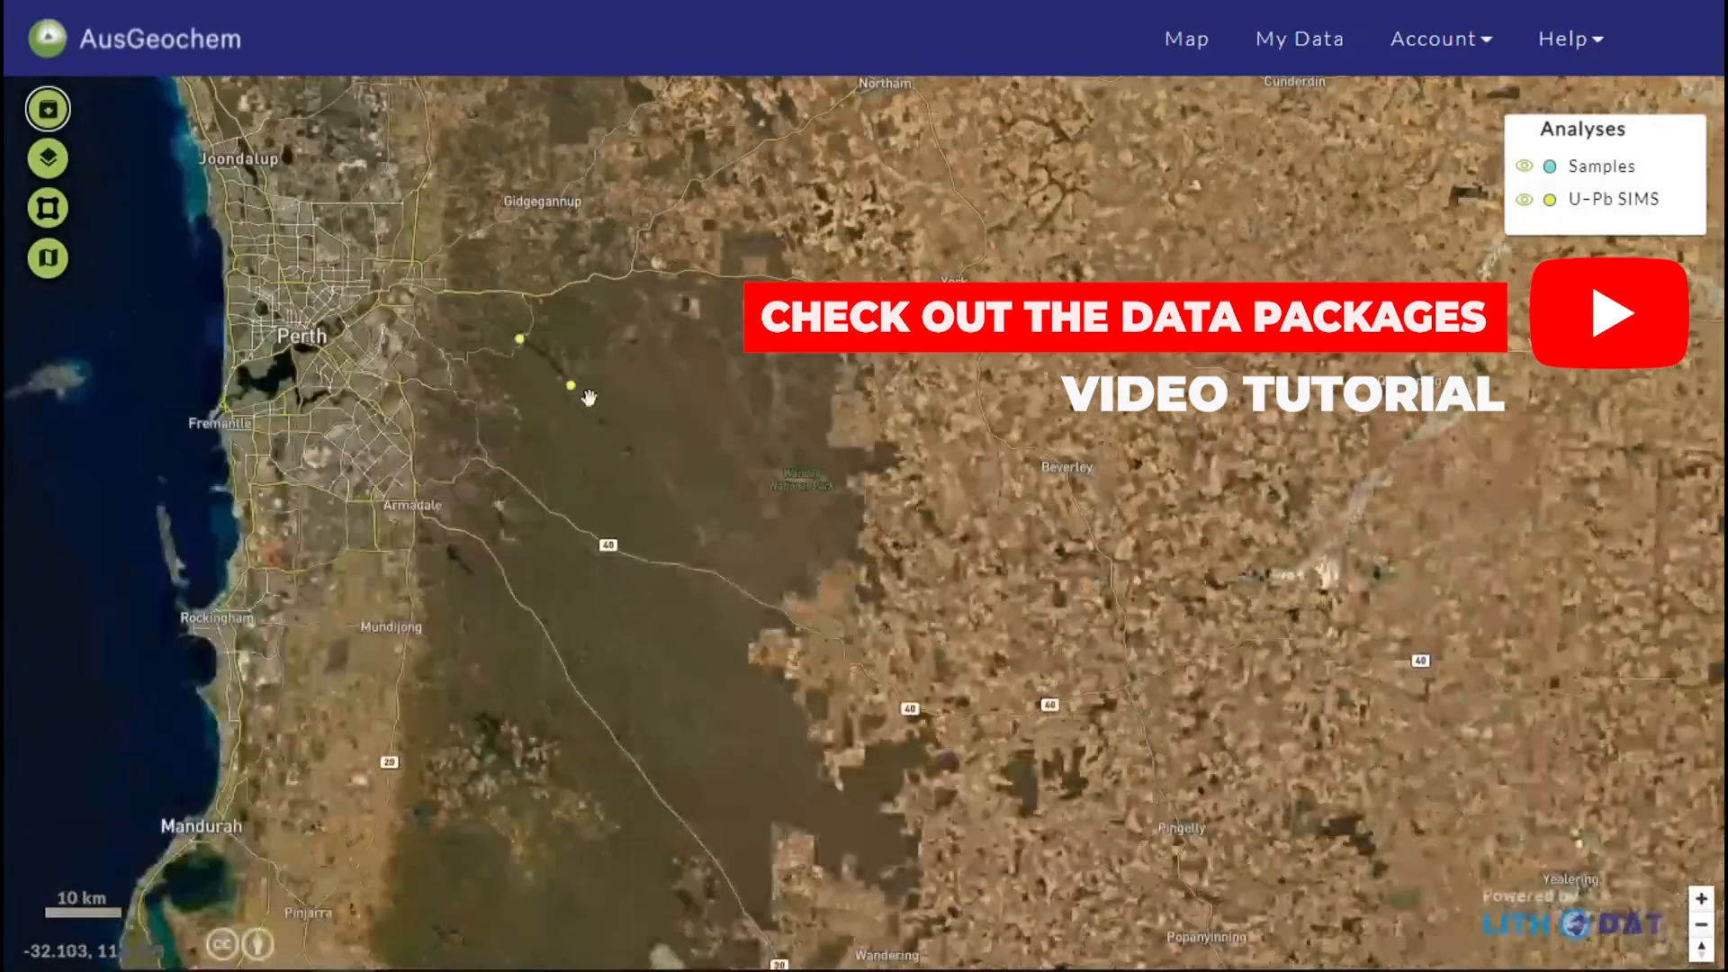
mouse_move(574, 392)
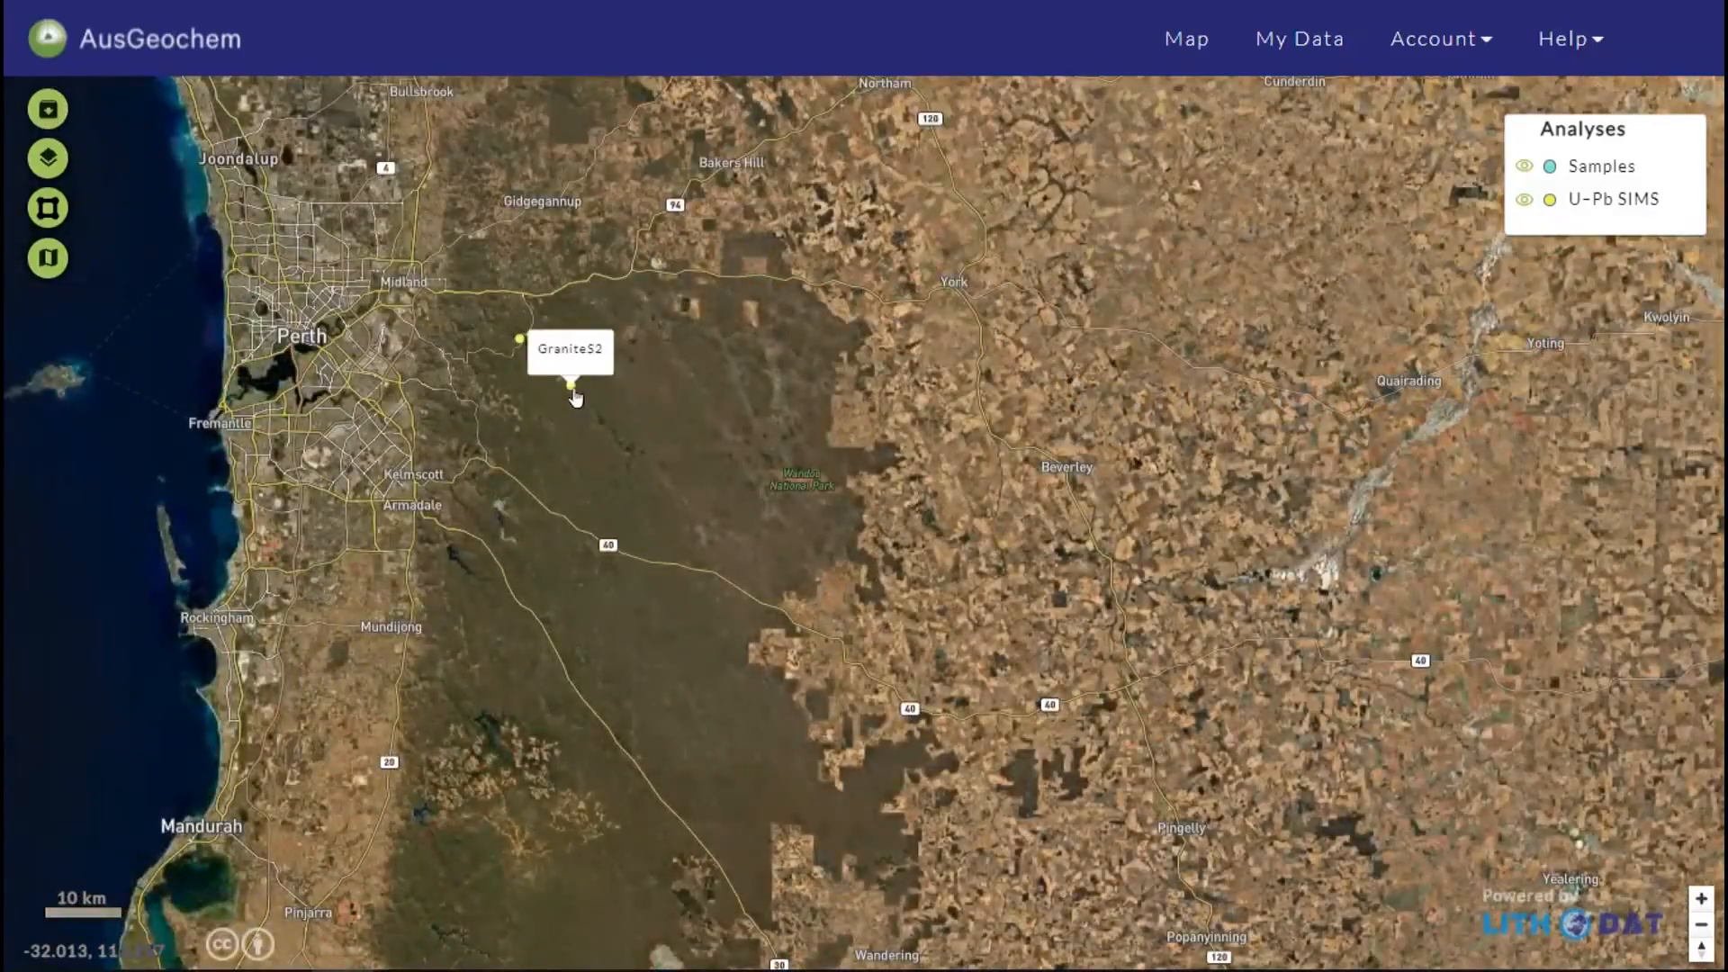
left_click(573, 388)
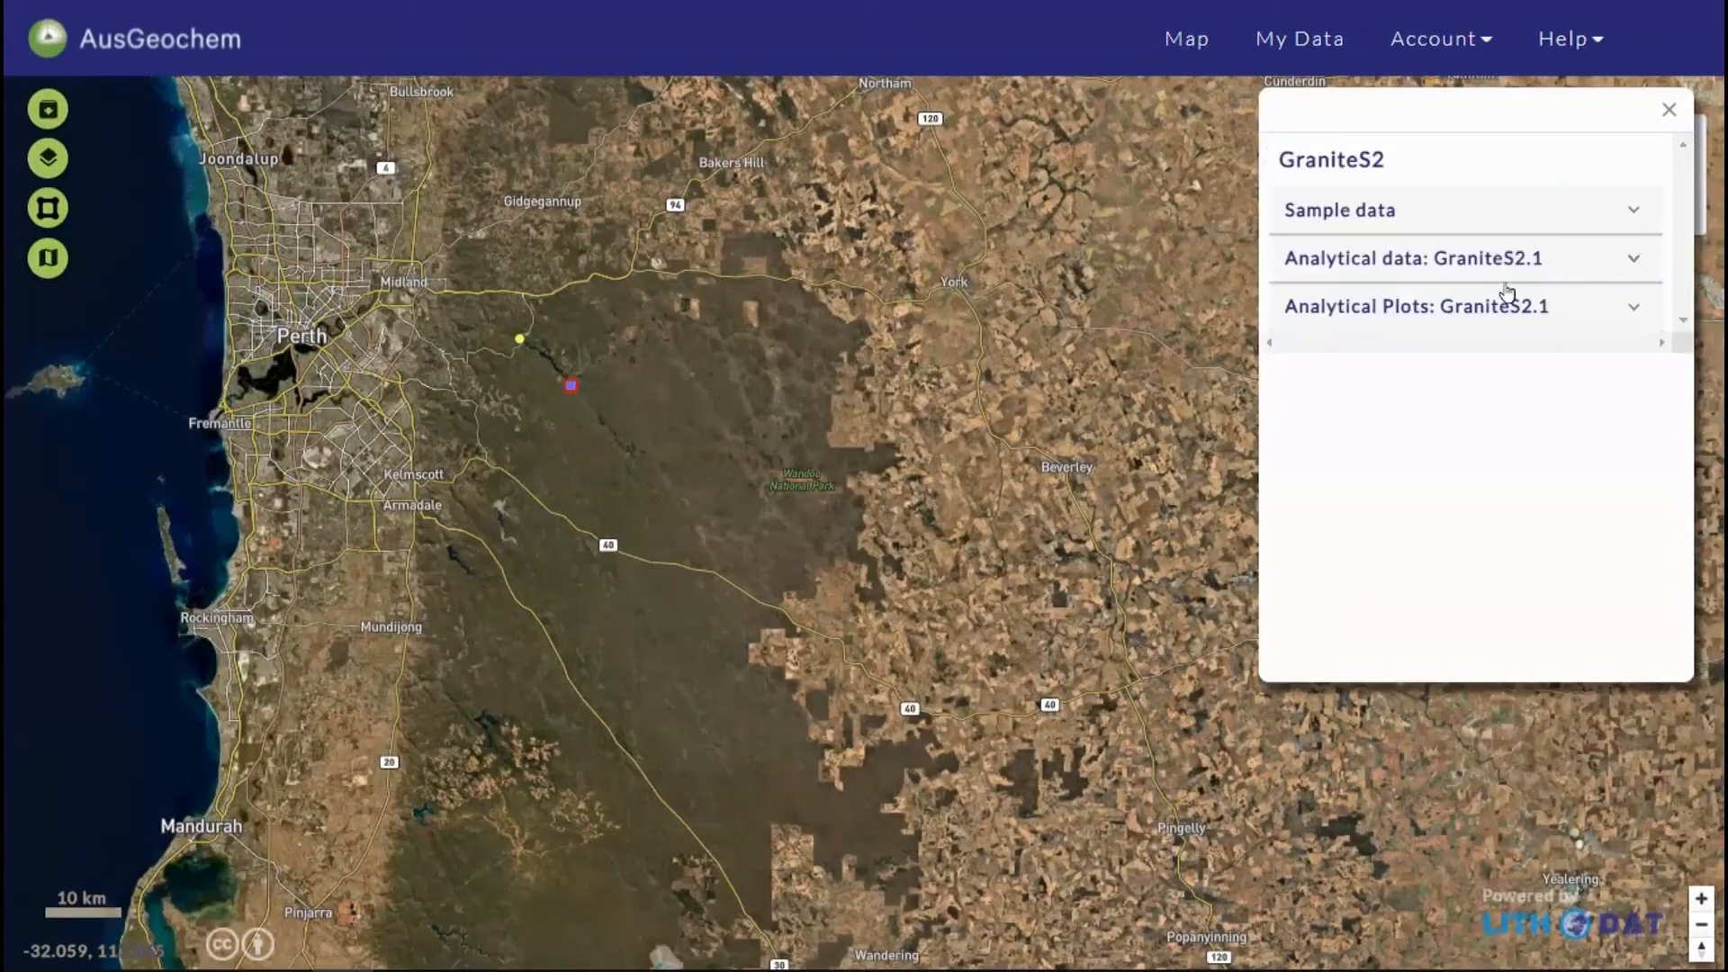
Step: Review the sample data of GraniteS2 and the analytical data of GraniteS2.1, collapsing each section after viewing
left_click(1371, 222)
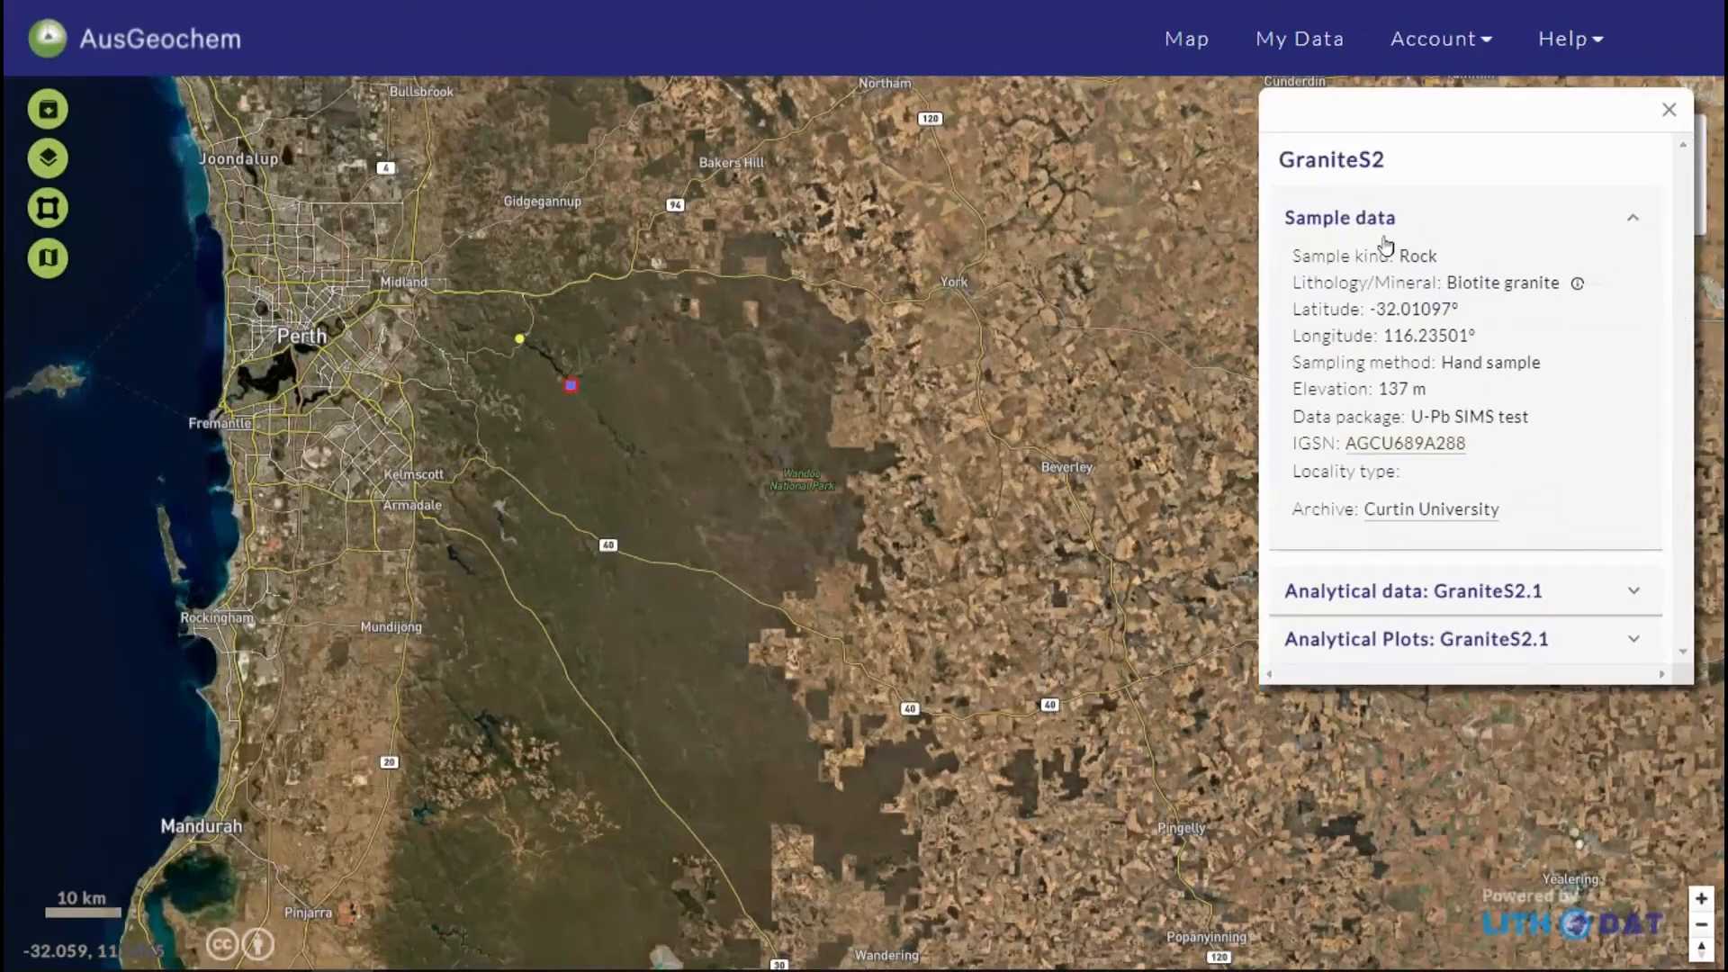
left_click(1361, 223)
left_click(1409, 265)
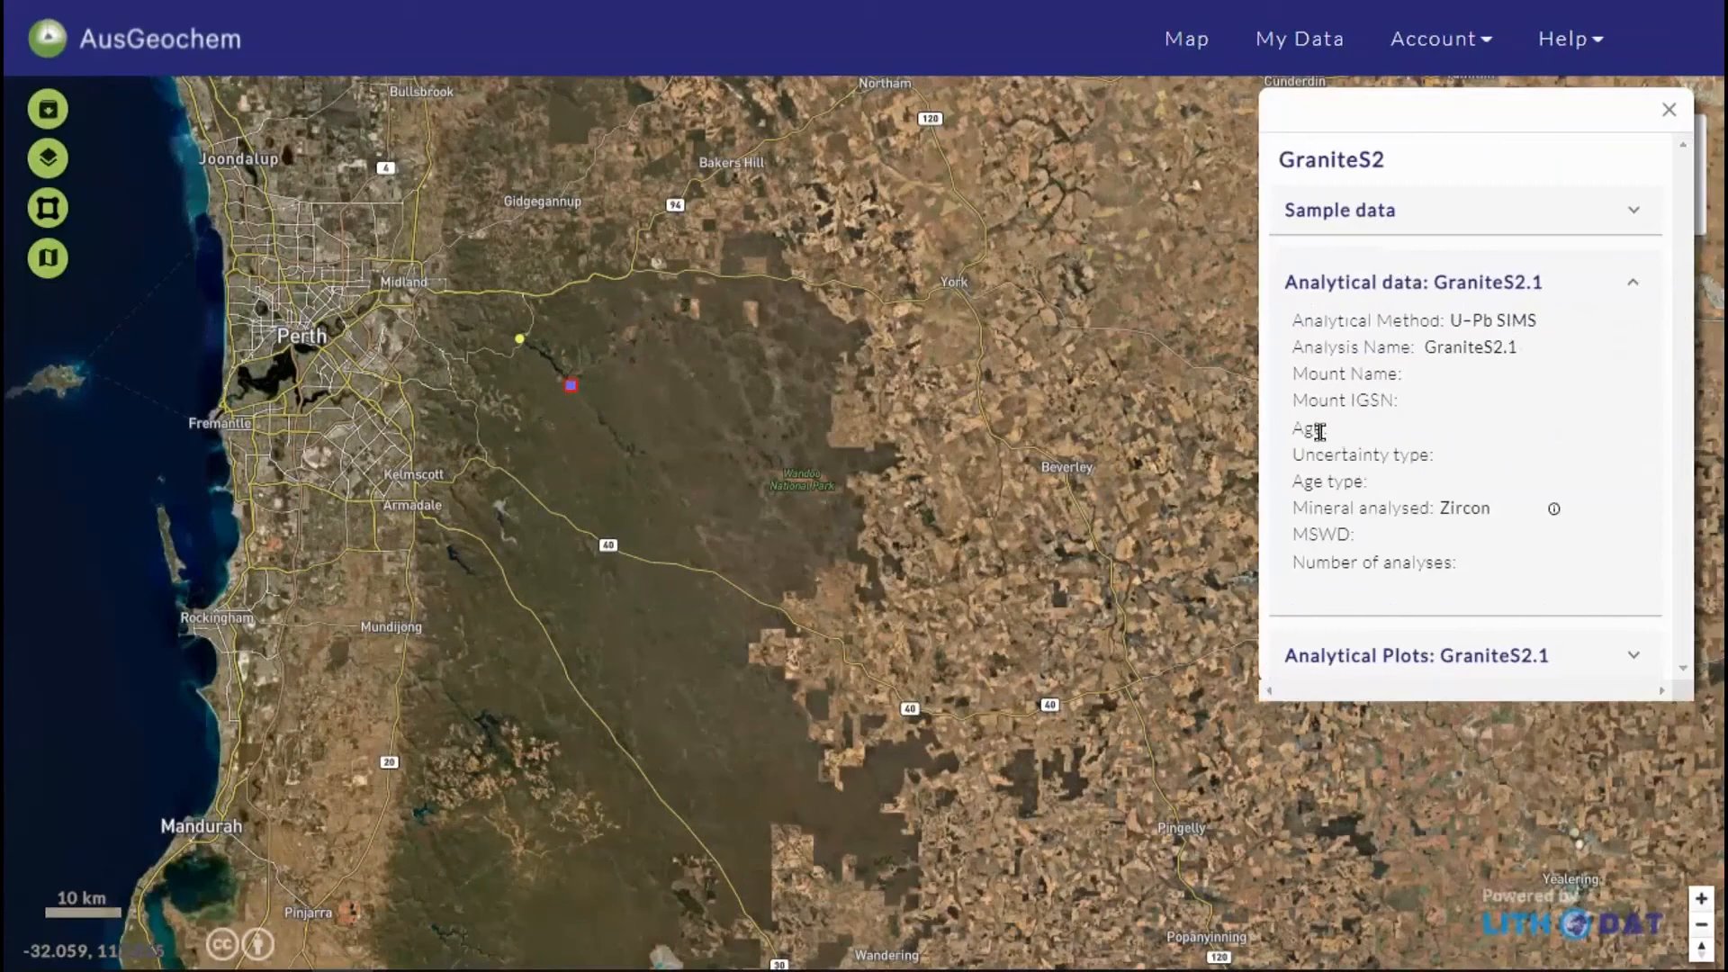
left_click(1364, 286)
Step: View the GraniteS2.1 analytical plots: Tera Wasserburg, Th/U Vs Age and the Kernel Density Plot
left_click(1369, 331)
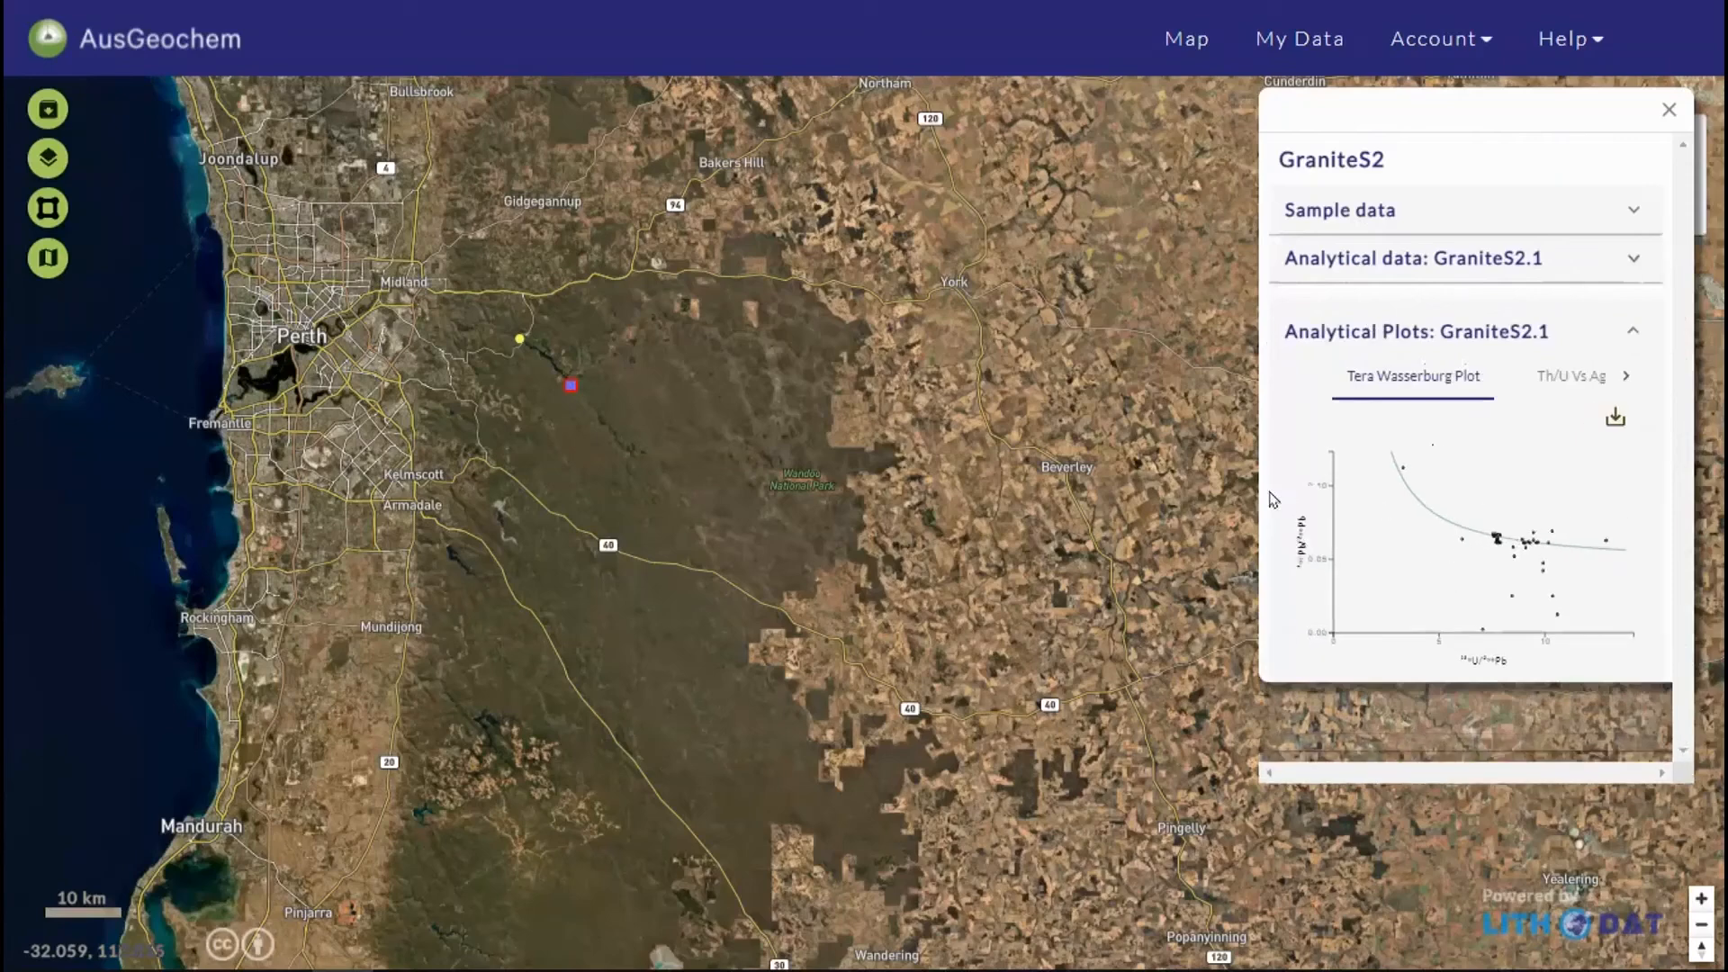
left_click(1549, 386)
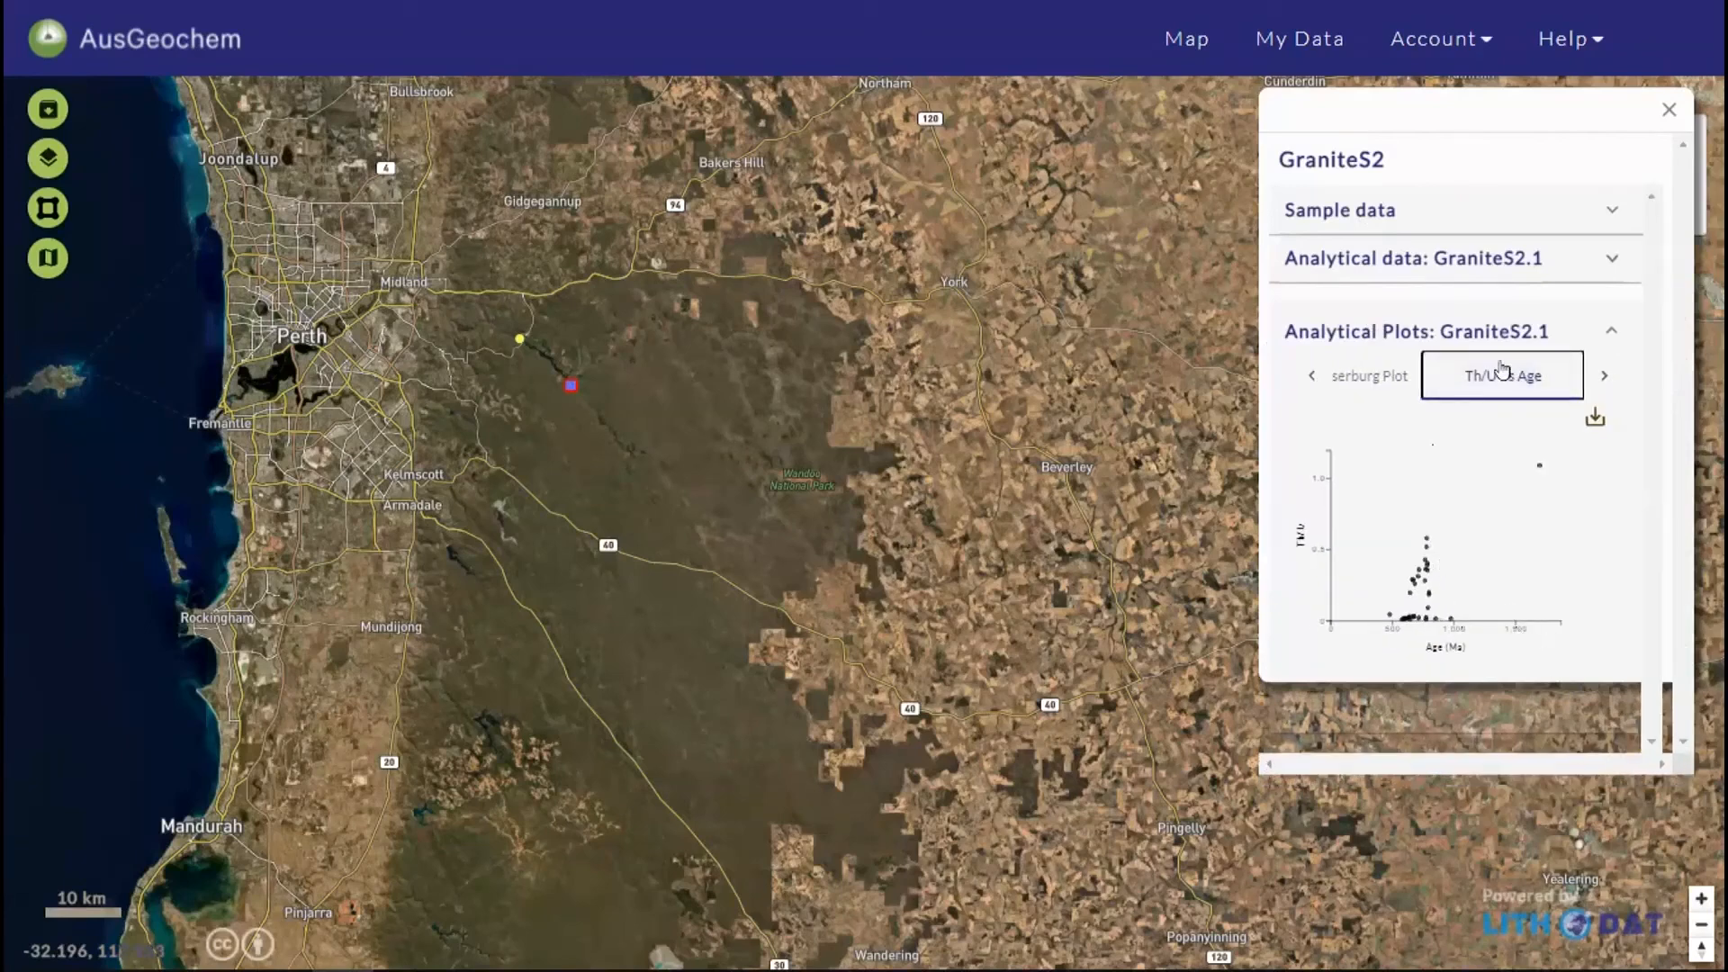
left_click(1607, 380)
left_click(1399, 377)
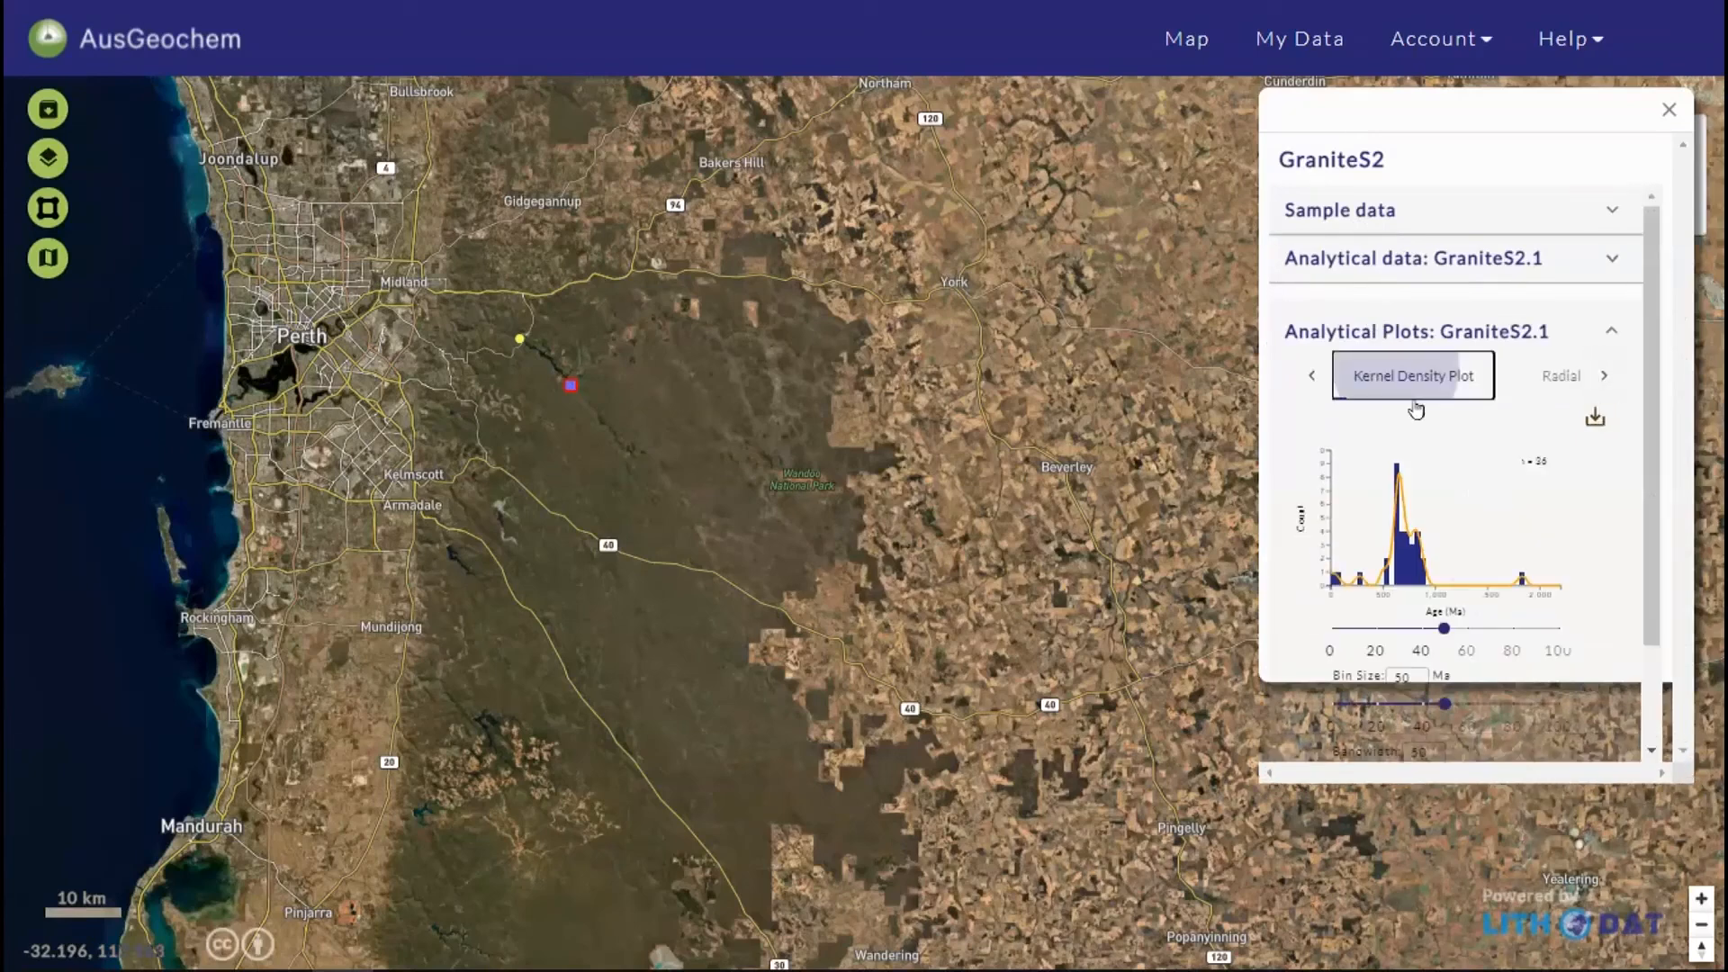